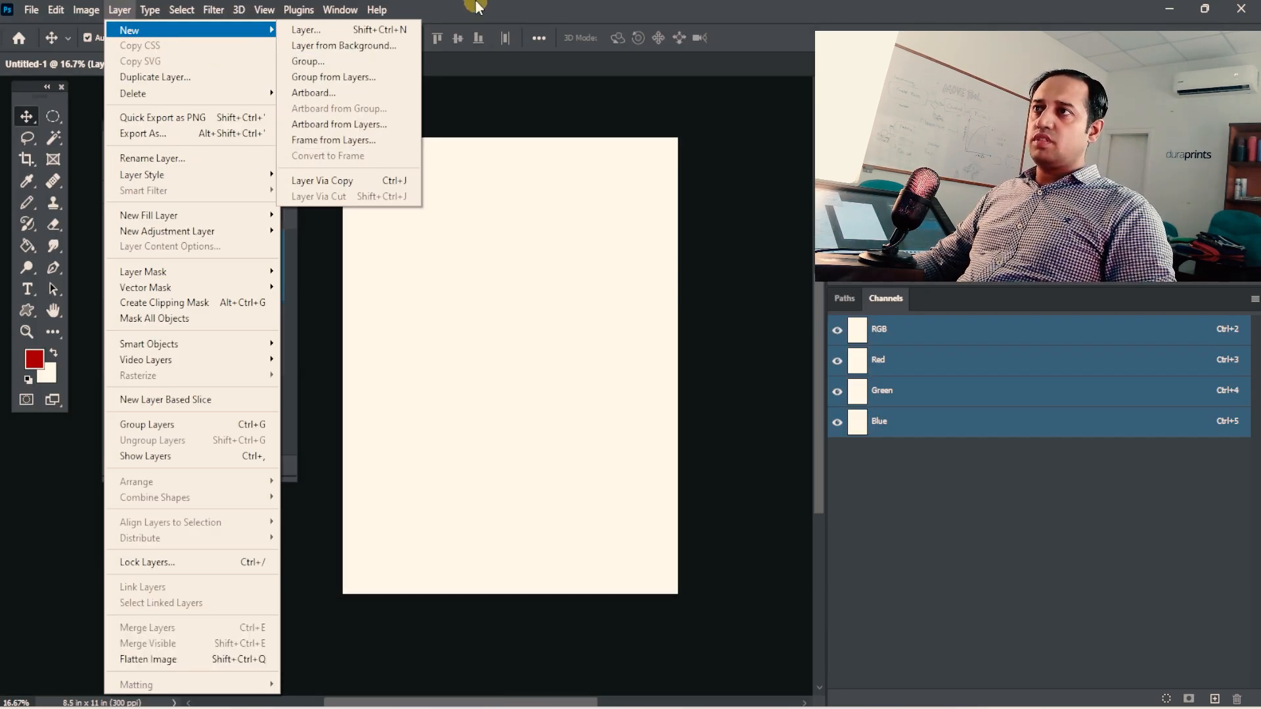
# Make Layer 1 with the menu screenshot visible above the Background.
pyautogui.click(478, 14)
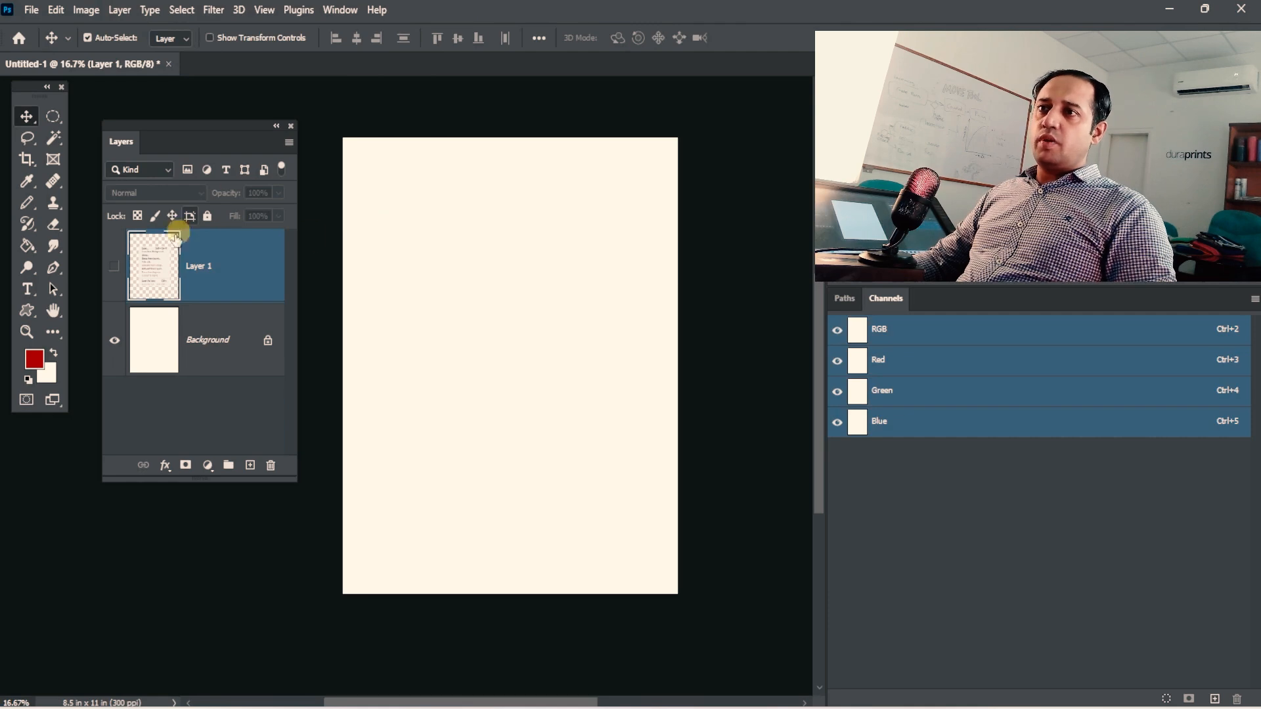
pyautogui.click(115, 266)
pyautogui.keyDown('ctrl'); pyautogui.moveTo(540, 394); pyautogui.dragTo(581, 393); pyautogui.keyUp('ctrl')
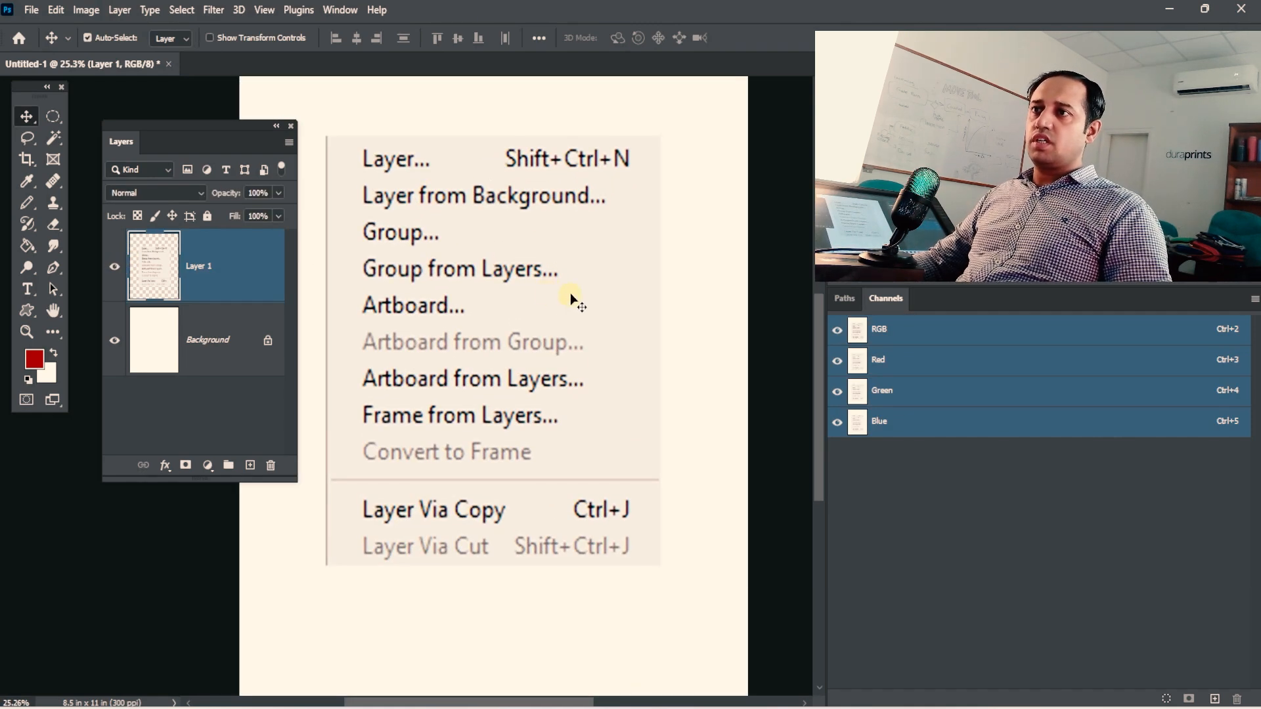
# Strike out the Group and Group from Layers entries on Layer 1 with red Pencil strokes.
pyautogui.click(30, 201)
pyautogui.moveTo(375, 234)
pyautogui.mouseDown()
pyautogui.moveTo(404, 235)
pyautogui.moveTo(389, 235)
pyautogui.moveTo(394, 267)
pyautogui.moveTo(538, 269)
pyautogui.mouseUp()
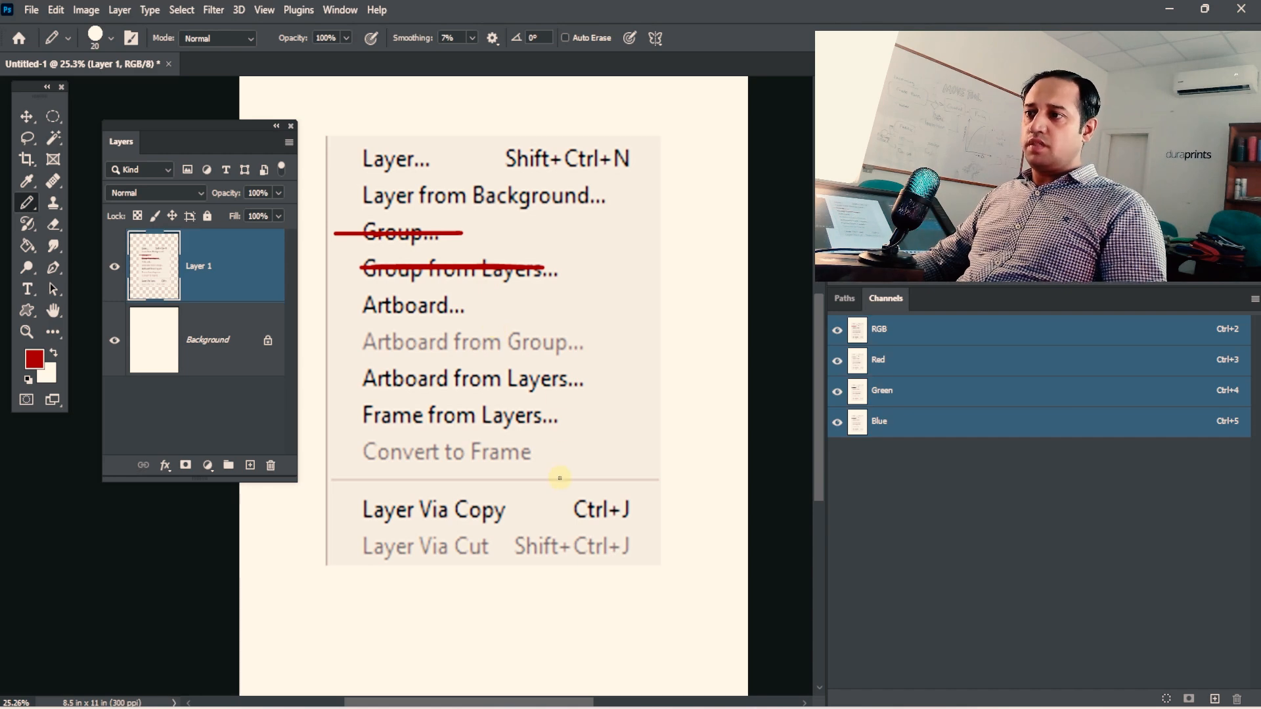
pyautogui.keyDown('ctrl'); pyautogui.keyDown('alt'); pyautogui.click(496, 336); pyautogui.keyUp('alt'); pyautogui.keyUp('ctrl')
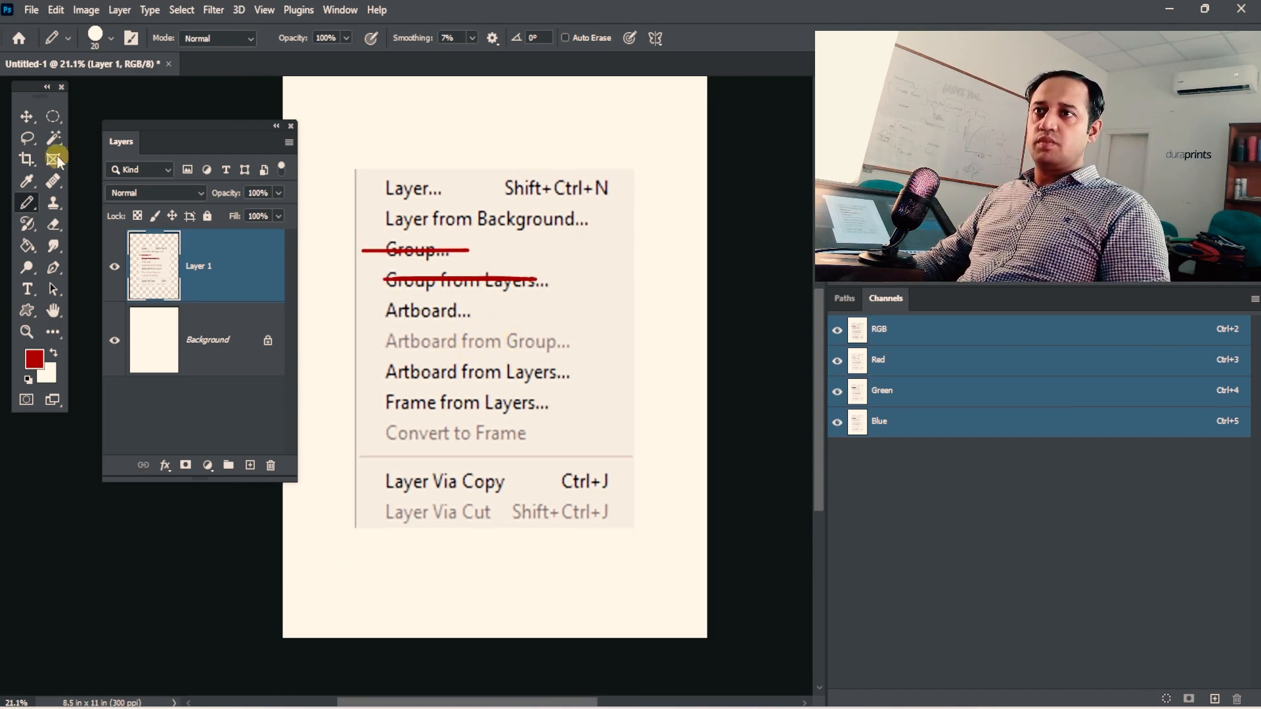
pyautogui.click(27, 116)
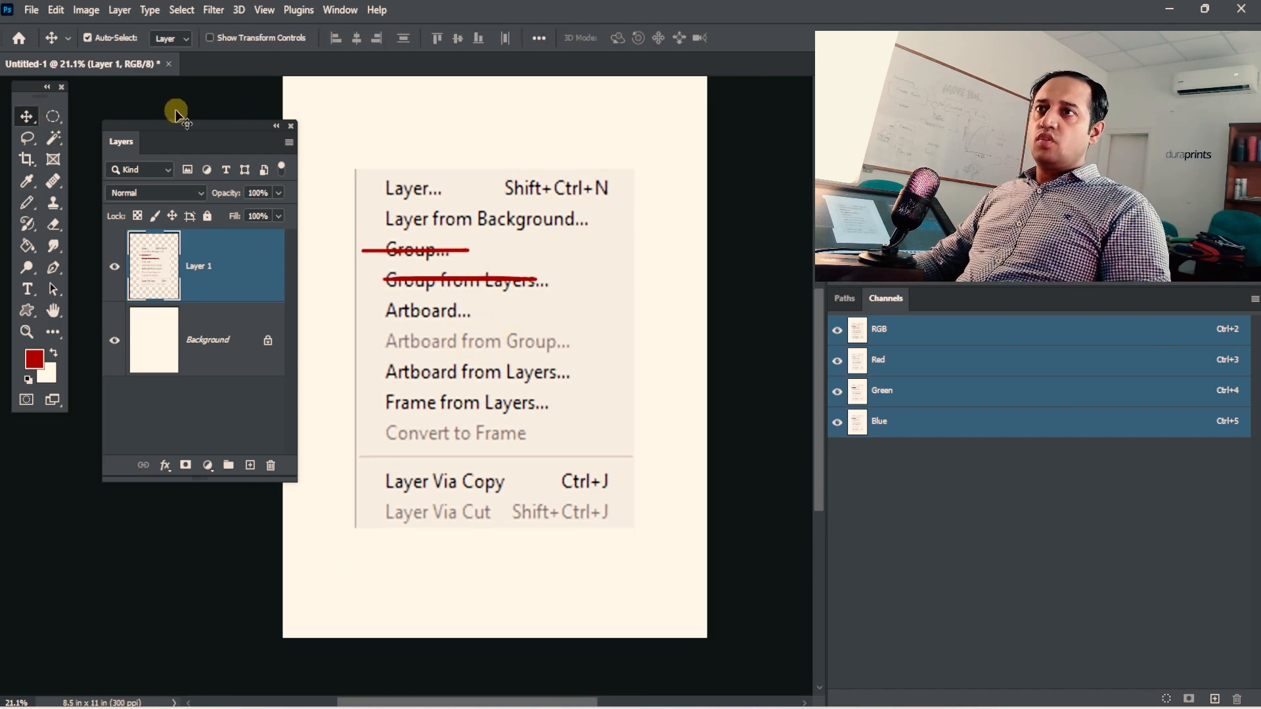
pyautogui.click(39, 10)
pyautogui.click(26, 25)
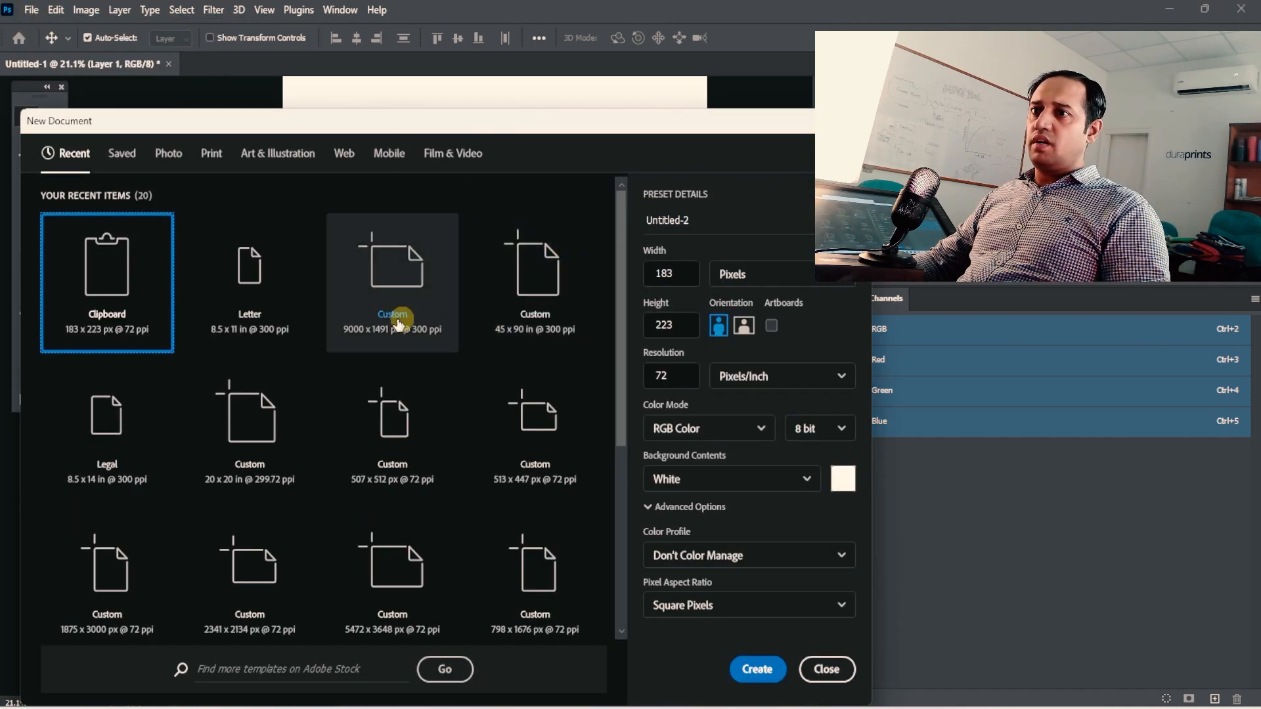
pyautogui.click(250, 275)
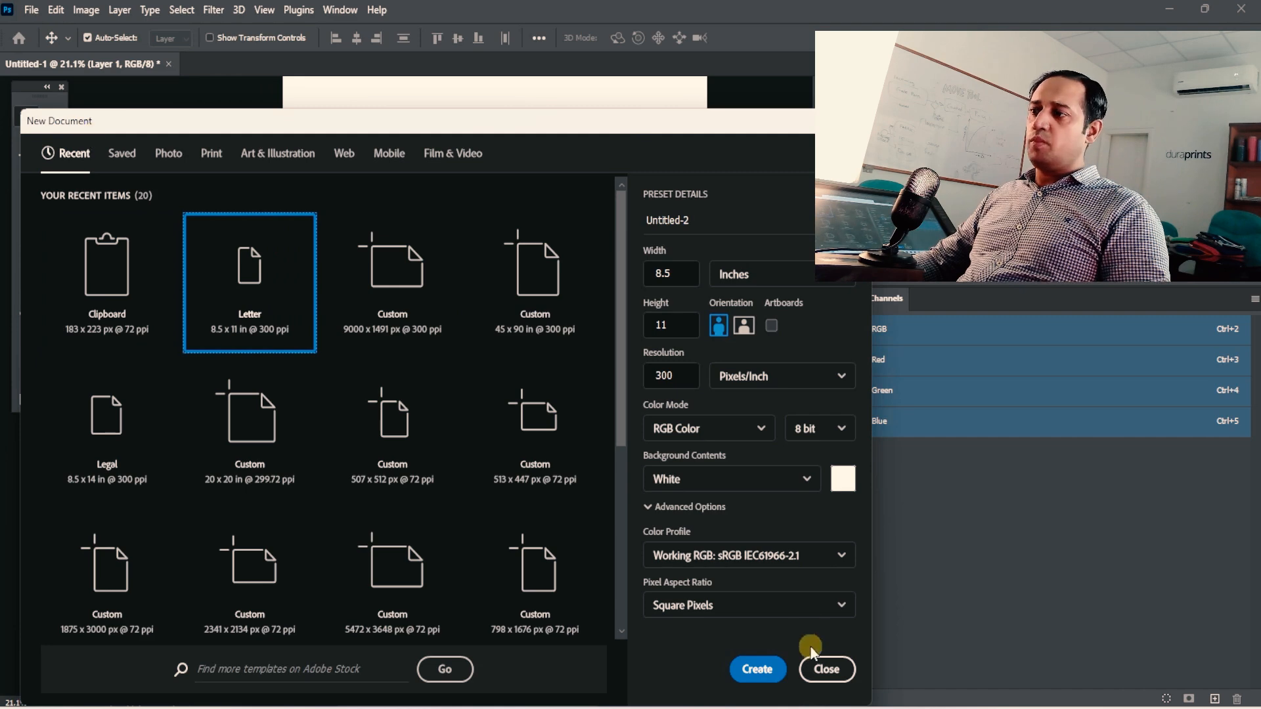
pyautogui.click(826, 669)
# Create a new 183 x 223 px document at 72 ppi from the Clipboard preset.
pyautogui.click(31, 10)
pyautogui.click(48, 30)
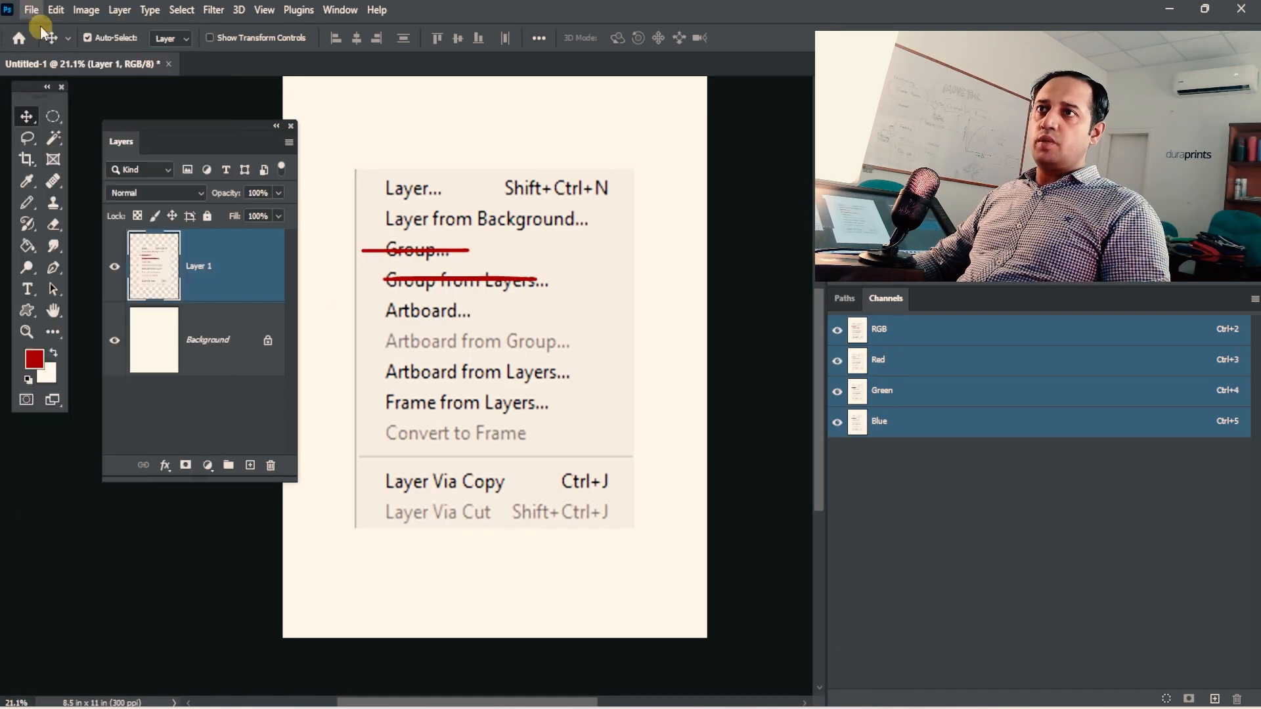
pyautogui.click(758, 670)
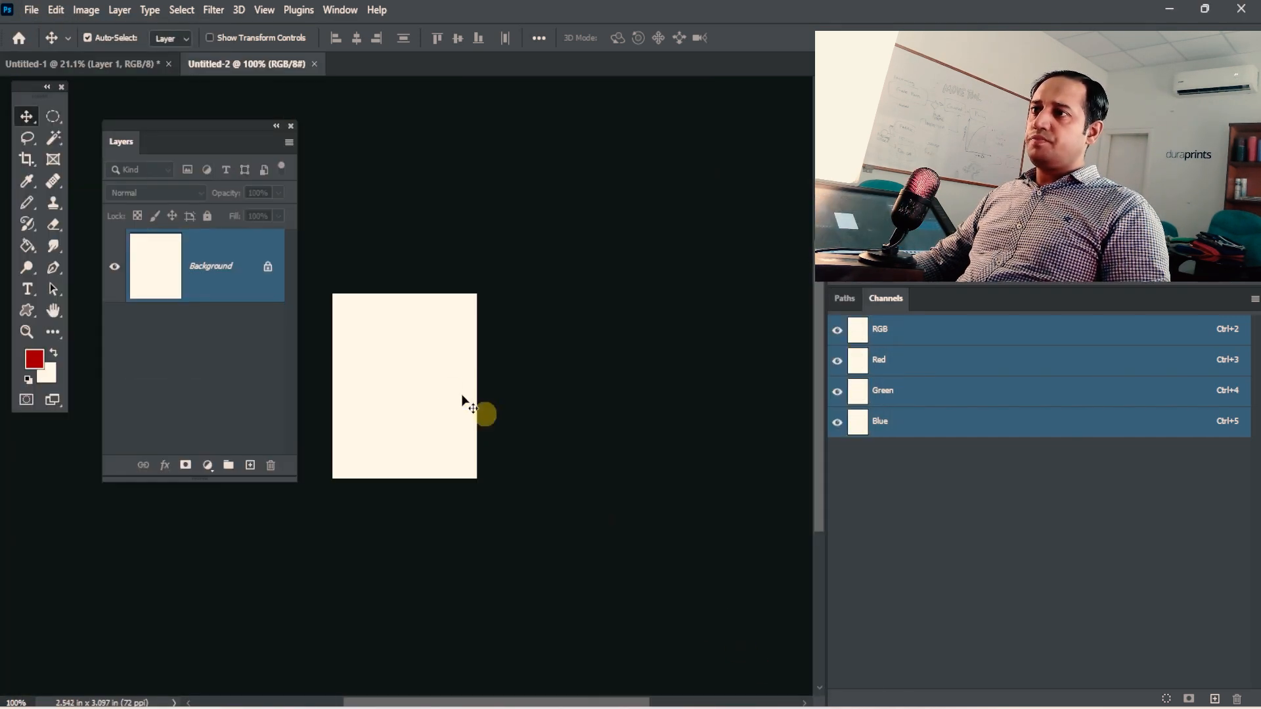
pyautogui.hotkey('ctrl', 'space')
pyautogui.moveTo(411, 355); pyautogui.dragTo(604, 368)
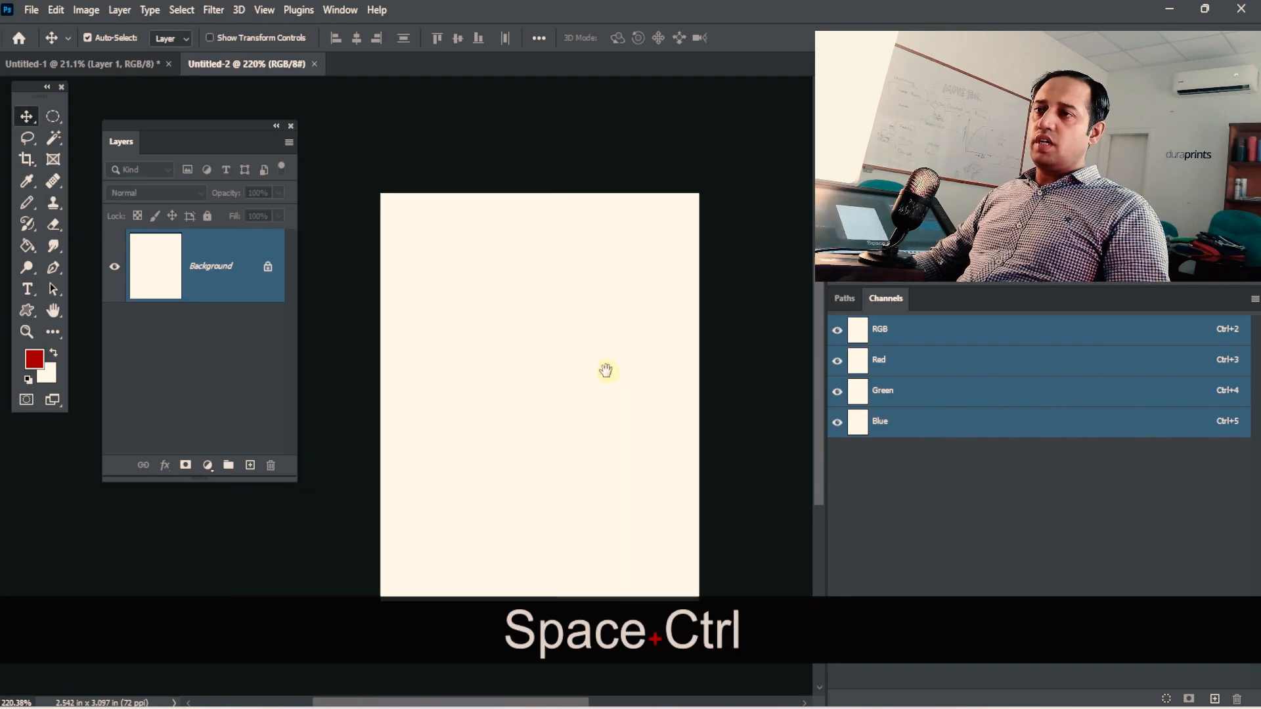
# Add a new layer named "test layer" to the Untitled-2 document.
pyautogui.click(131, 61)
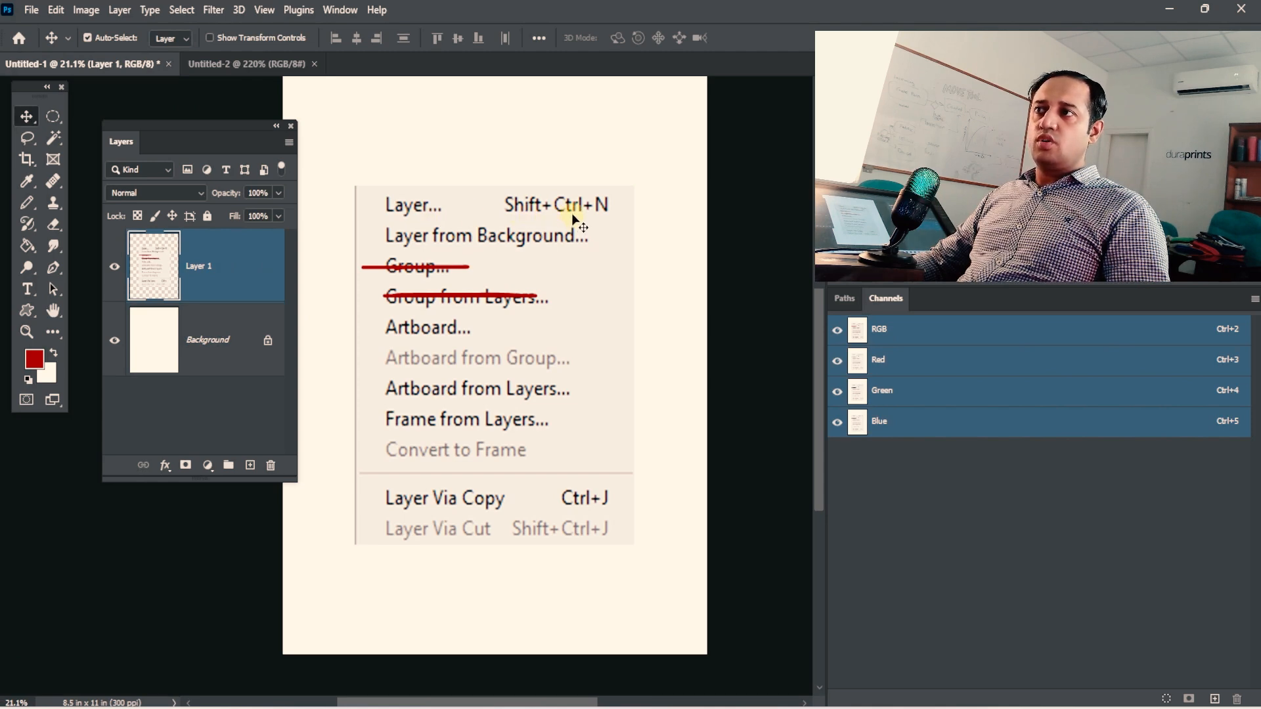
pyautogui.click(251, 64)
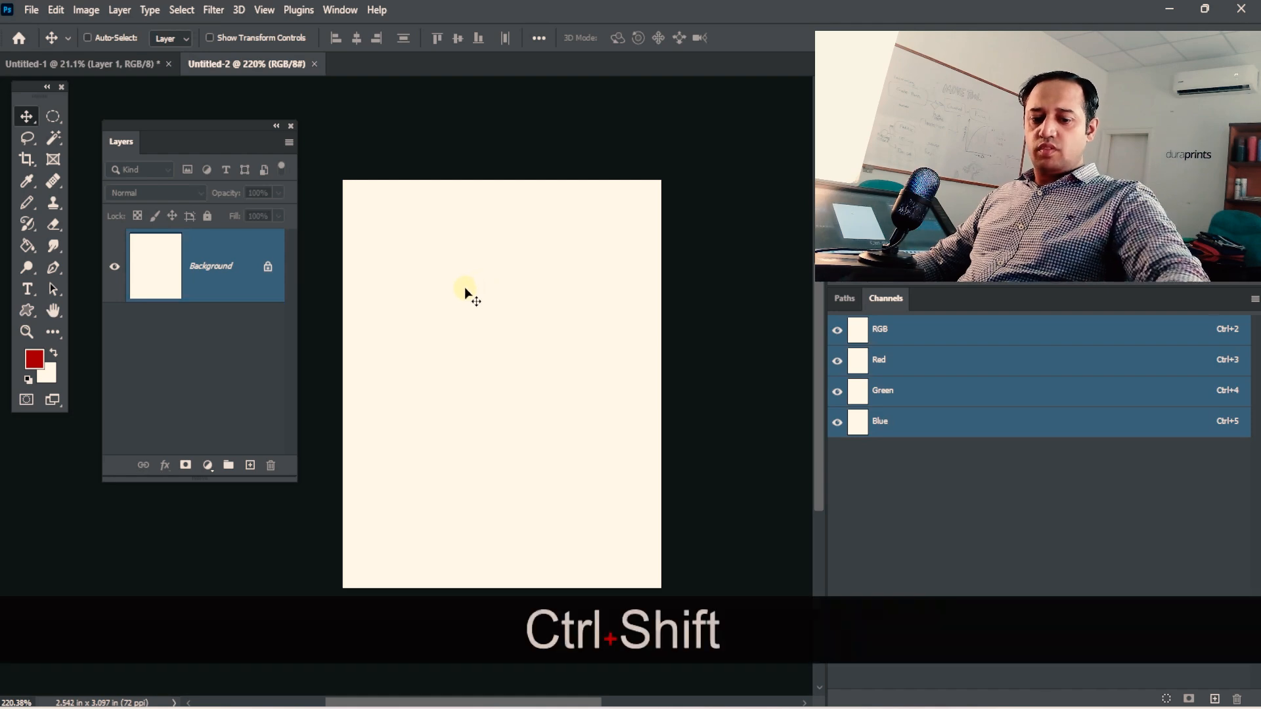
pyautogui.hotkey('ctrl', 'shift', 'n')
pyautogui.moveTo(358, 499); pyautogui.dragTo(472, 270)
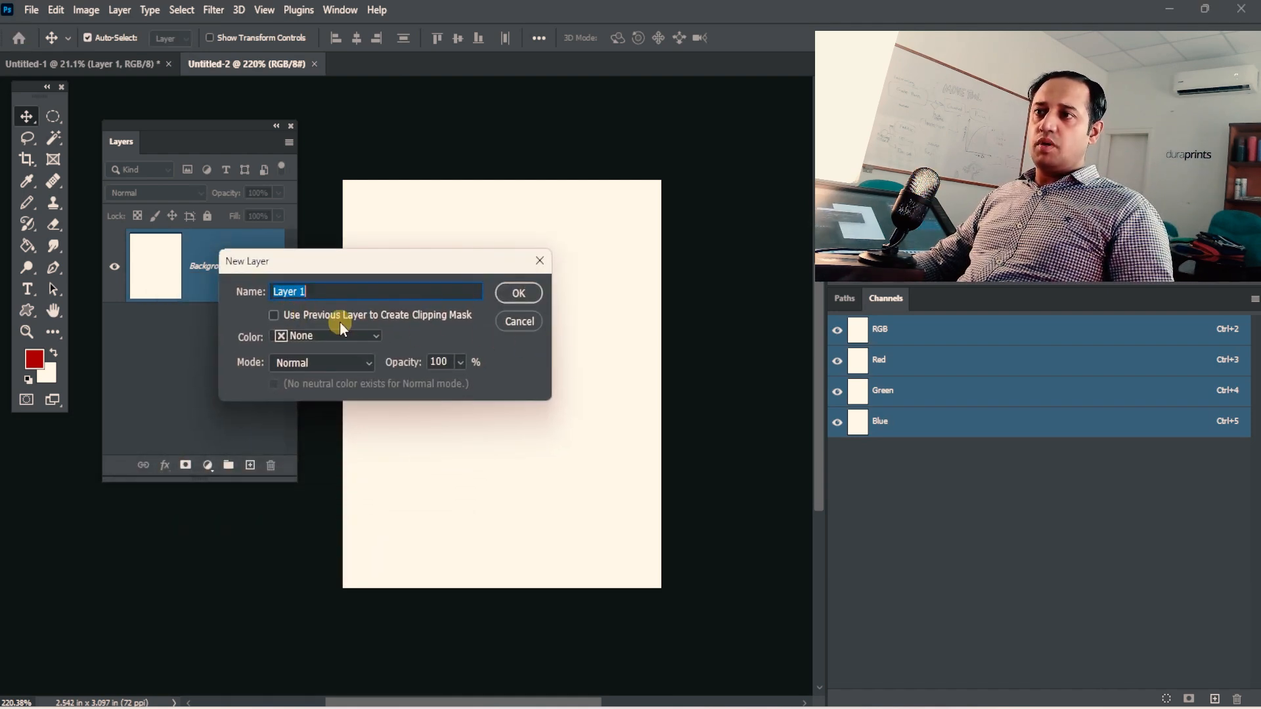
pyautogui.write('te')
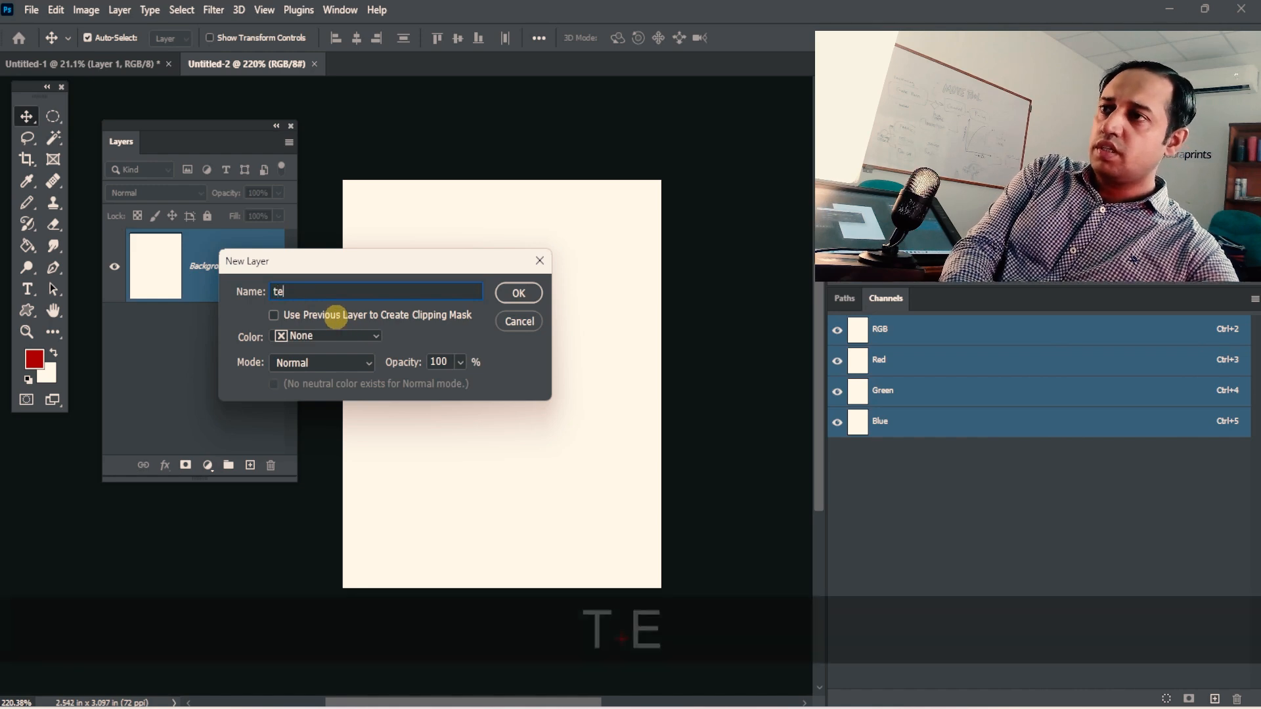
pyautogui.write('st layer')
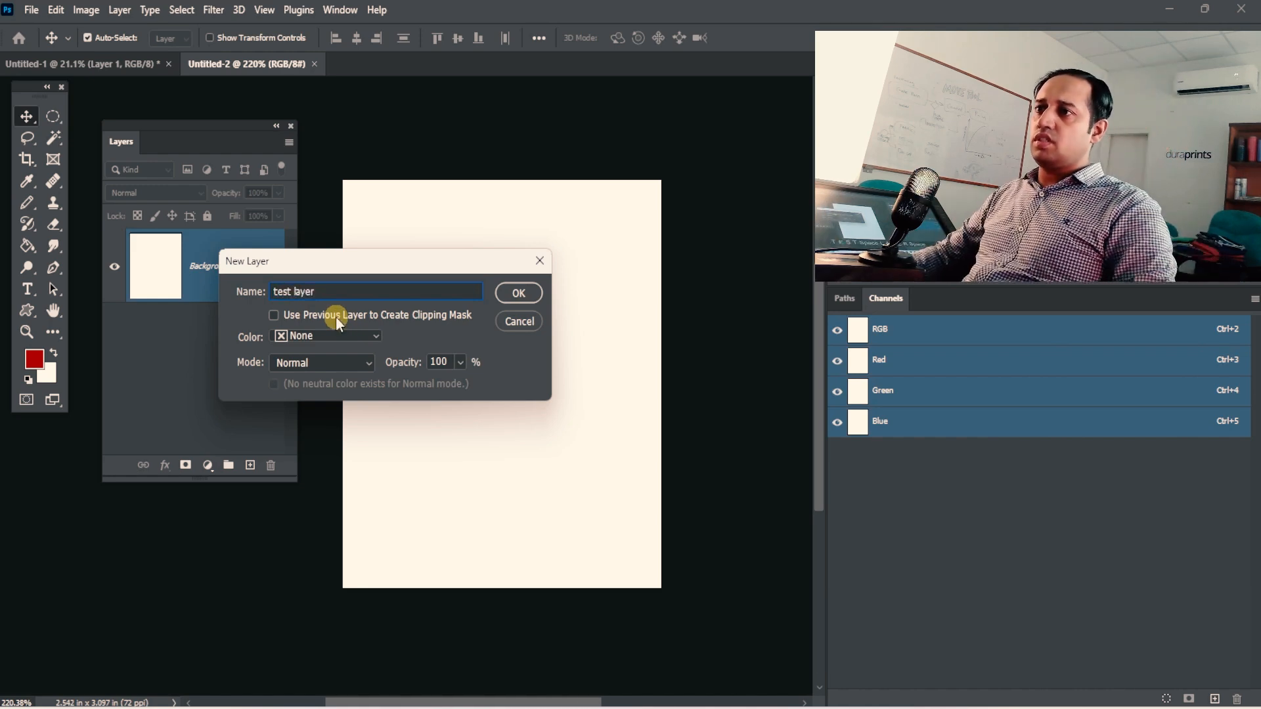
pyautogui.click(518, 293)
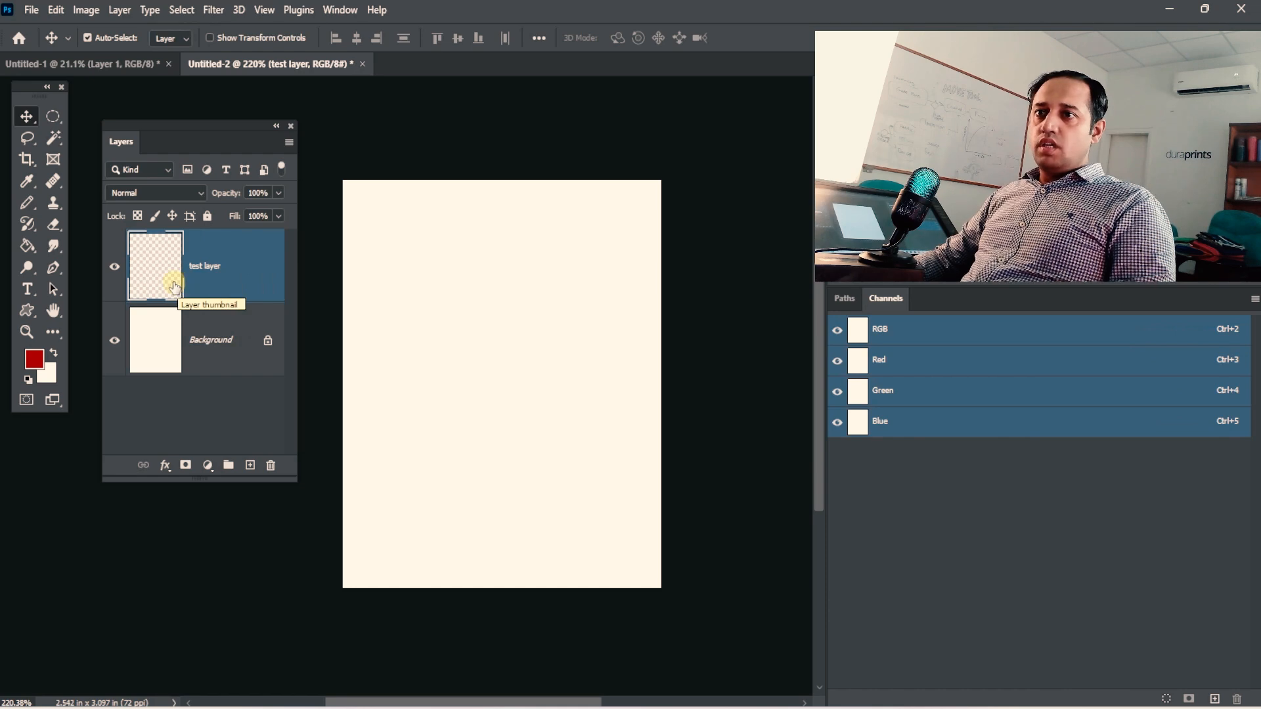
# Draw a large elliptical selection on the test layer, fill it with the red foreground color, and deselect.
pyautogui.hotkey('alt', 'BackSpace')
pyautogui.hotkey('ctrl', 'z')
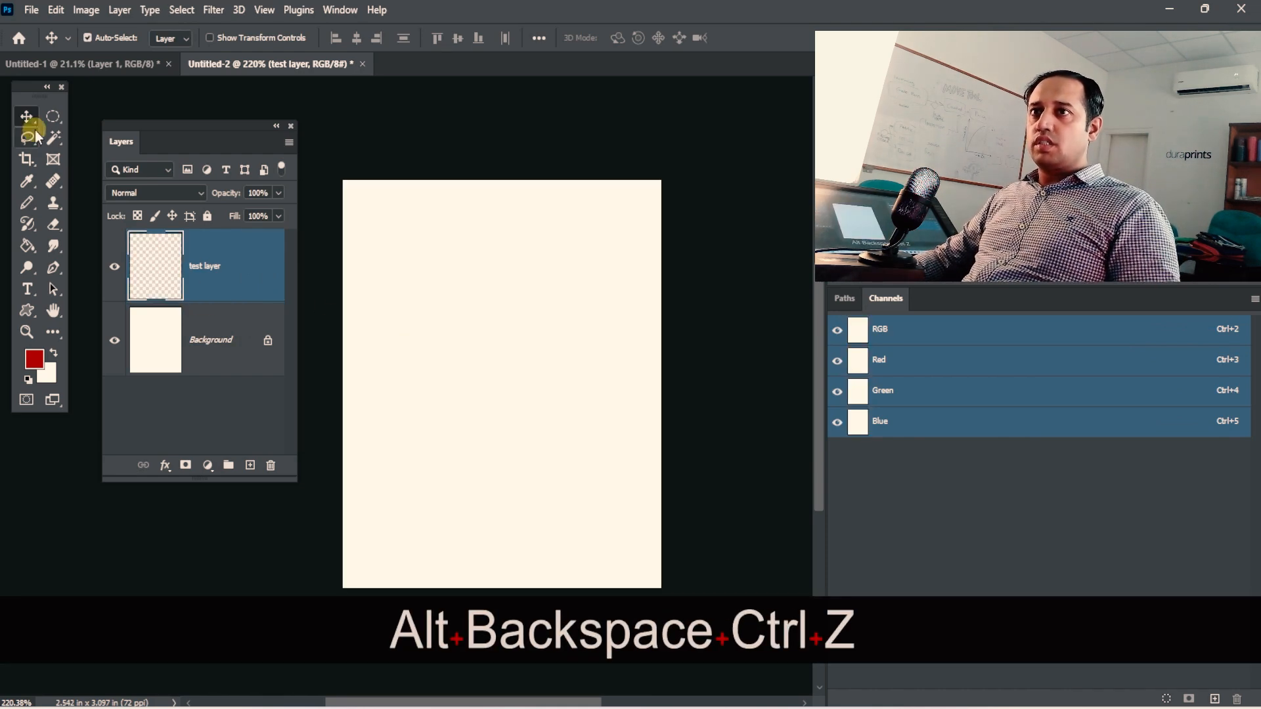
pyautogui.click(54, 116)
pyautogui.moveTo(413, 254); pyautogui.dragTo(595, 448)
pyautogui.hotkey('shift', 'alt', 'BackSpace')
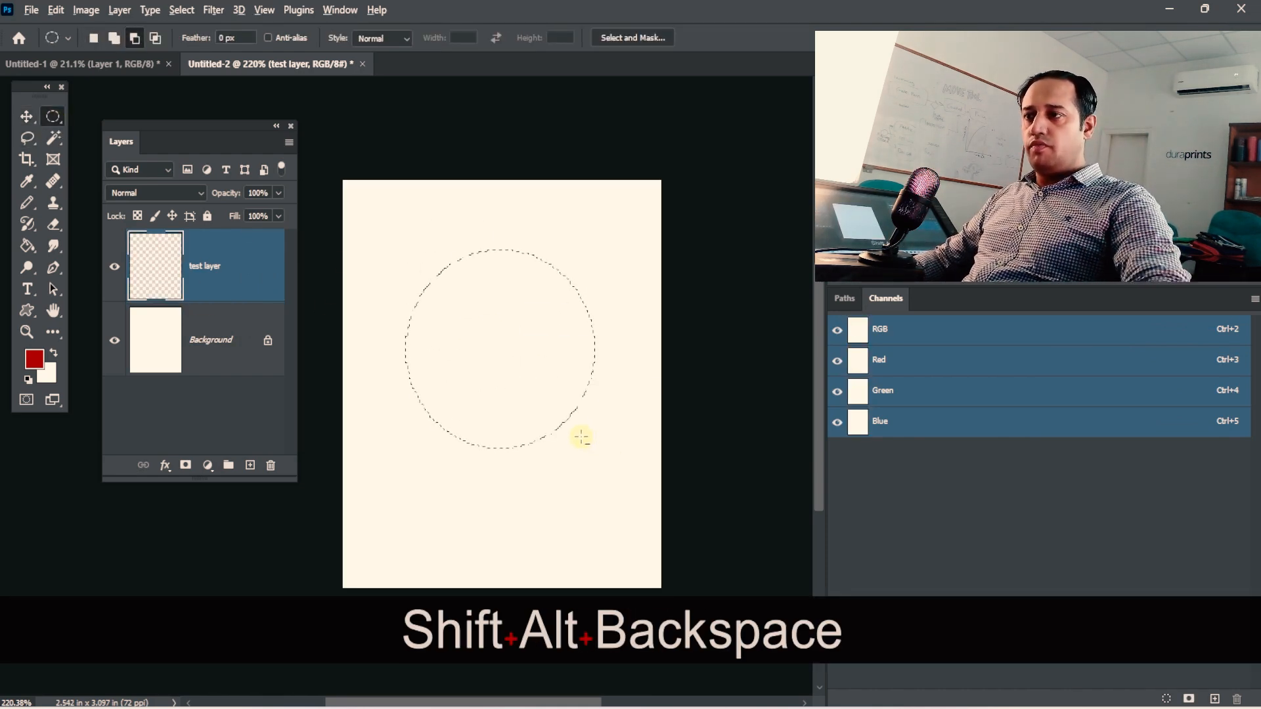
pyautogui.hotkey('ctrl', 'd')
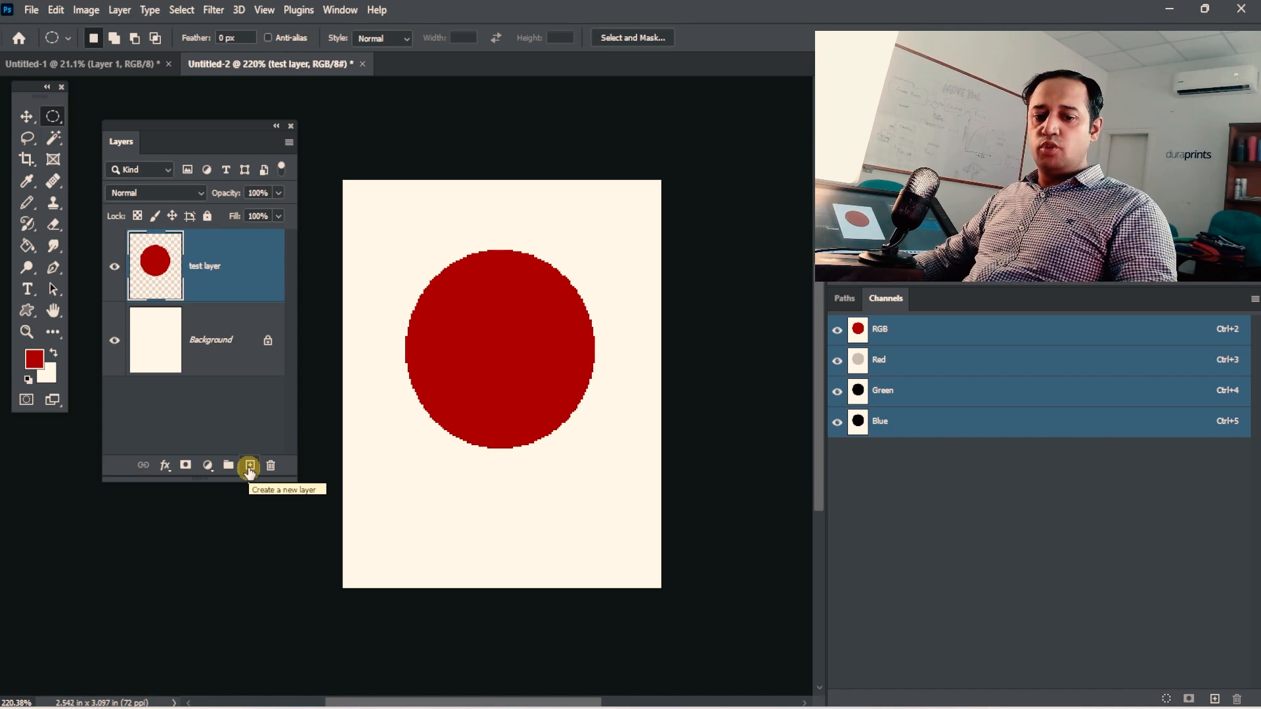
# Add a new blank layer above the test layer, and delete the test layer.
pyautogui.click(250, 467)
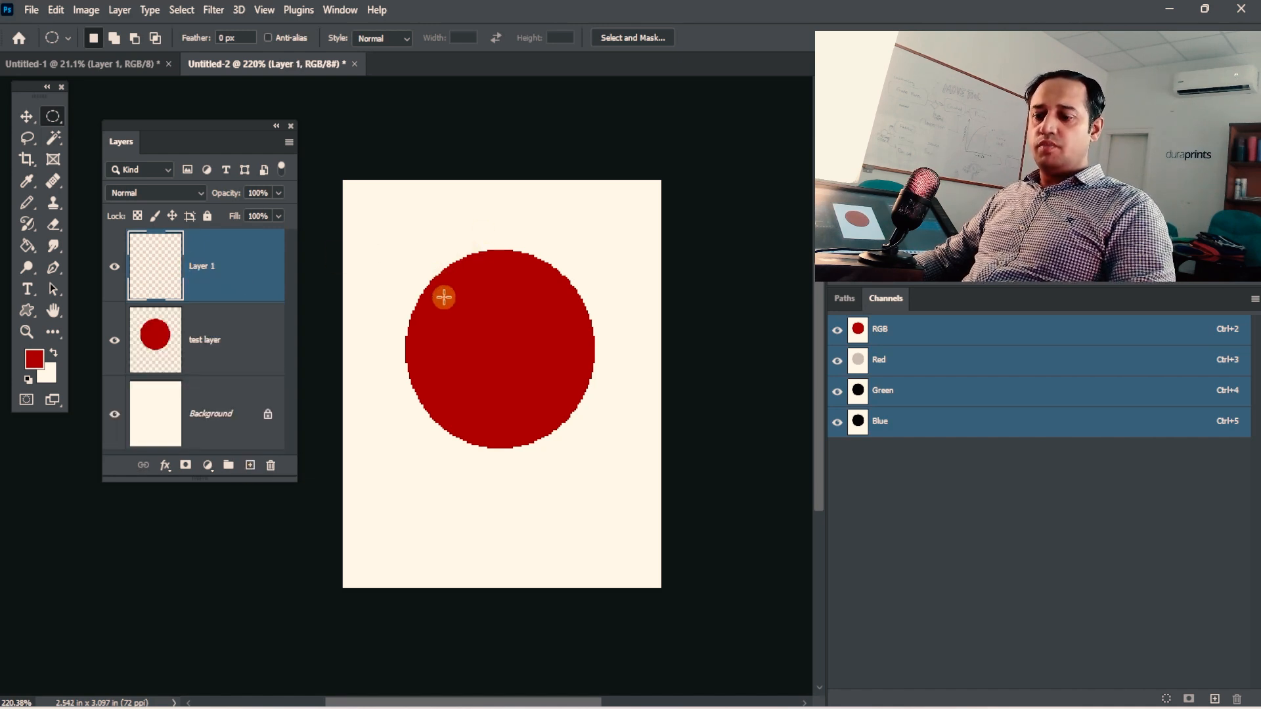
pyautogui.click(236, 323)
pyautogui.press('Delete')
# Draw a large elliptical selection on the canvas and fill it with the red foreground color on Layer 1.
pyautogui.moveTo(394, 258); pyautogui.dragTo(585, 470)
pyautogui.hotkey('alt', 'BackSpace')
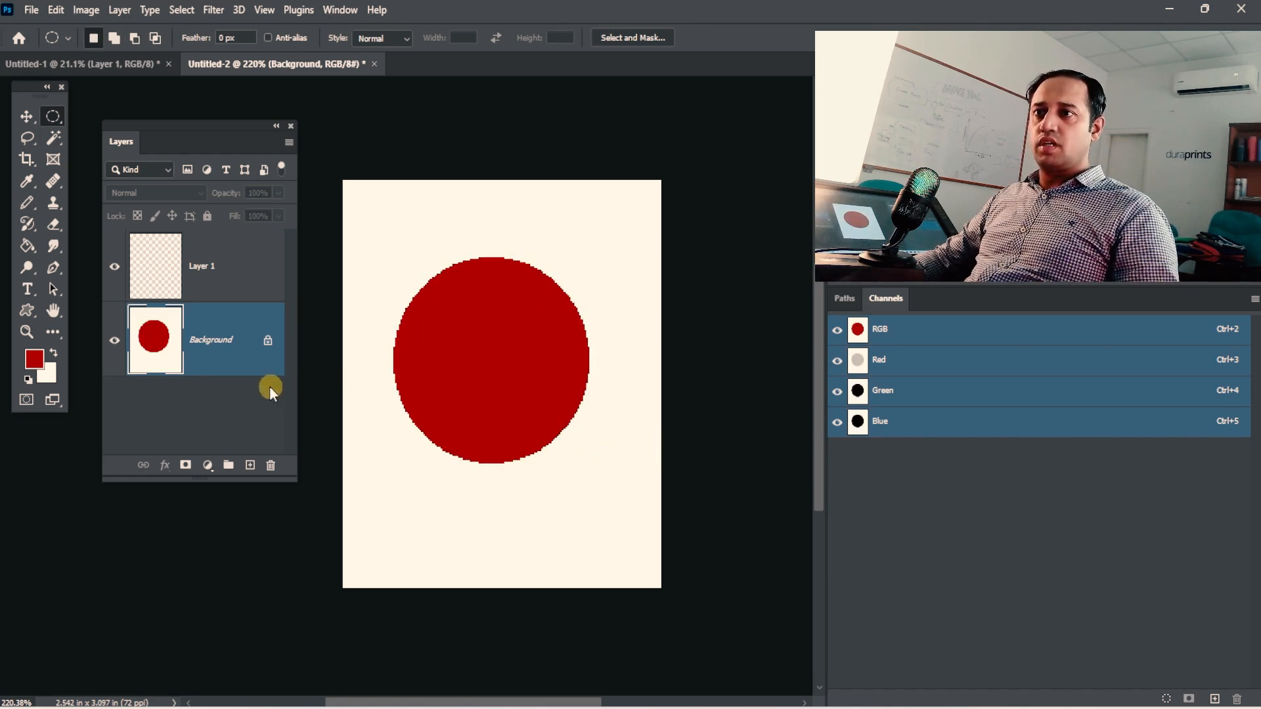
pyautogui.hotkey('ctrl', 'z')
pyautogui.hotkey('ctrl', 'z')
pyautogui.click(206, 276)
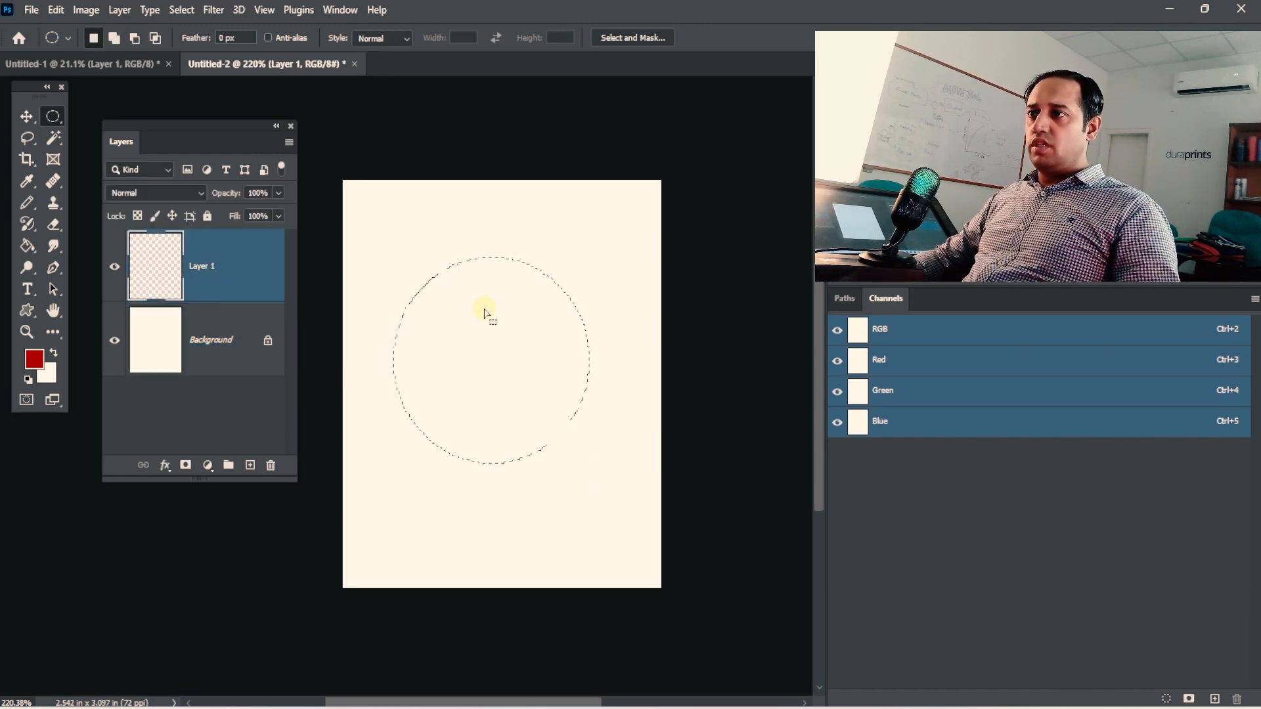
pyautogui.hotkey('alt', 'BackSpace')
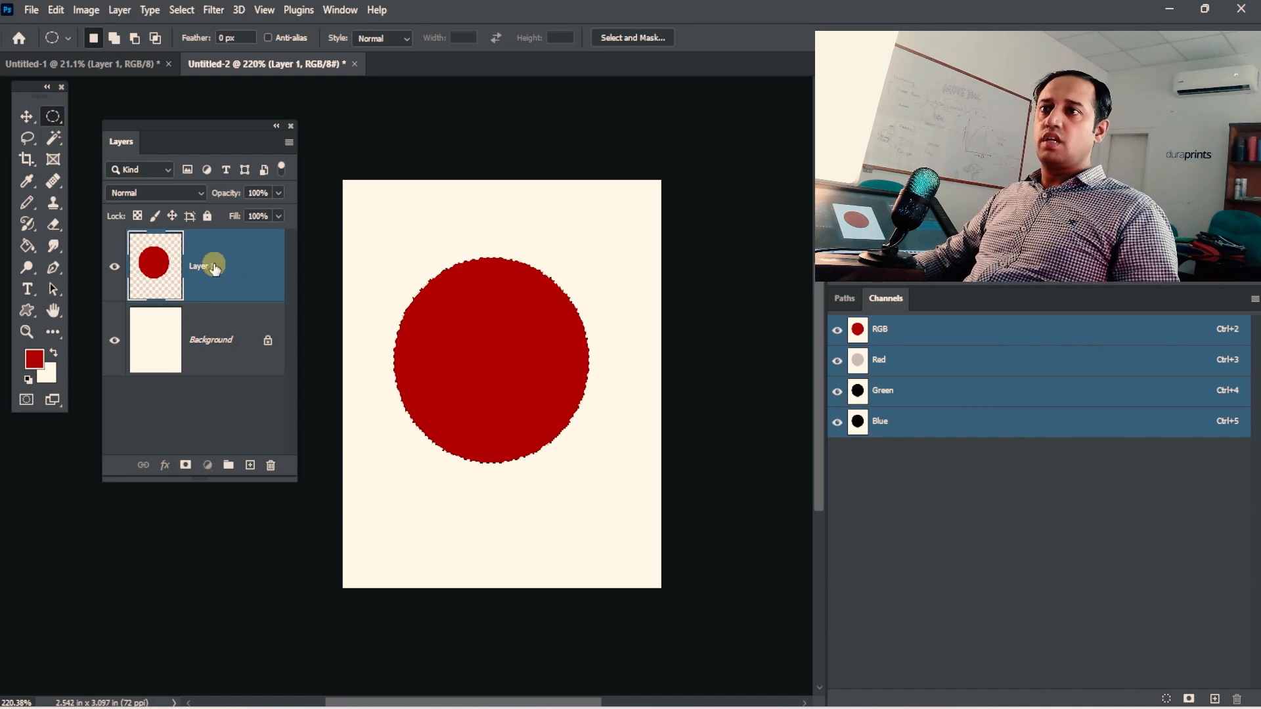
# Merge Layer 1 and the Background of the Untitled-2 document into a single layer.
pyautogui.click(132, 64)
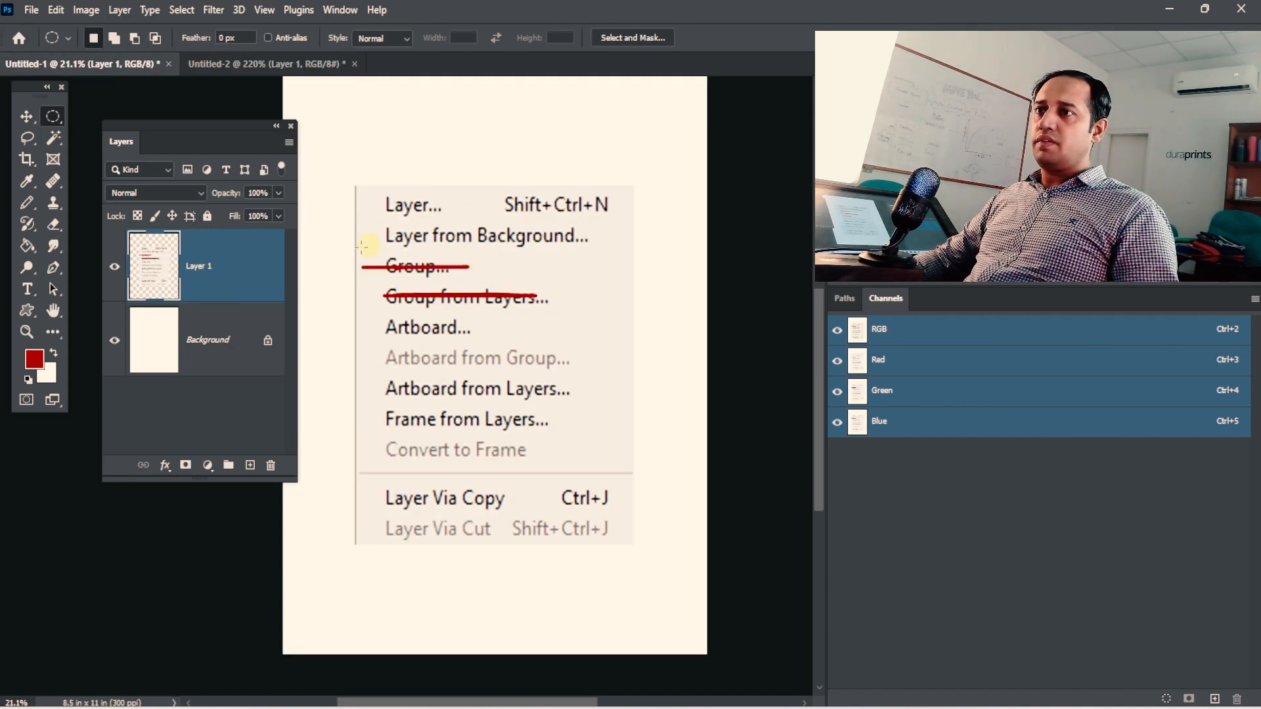
pyautogui.click(235, 65)
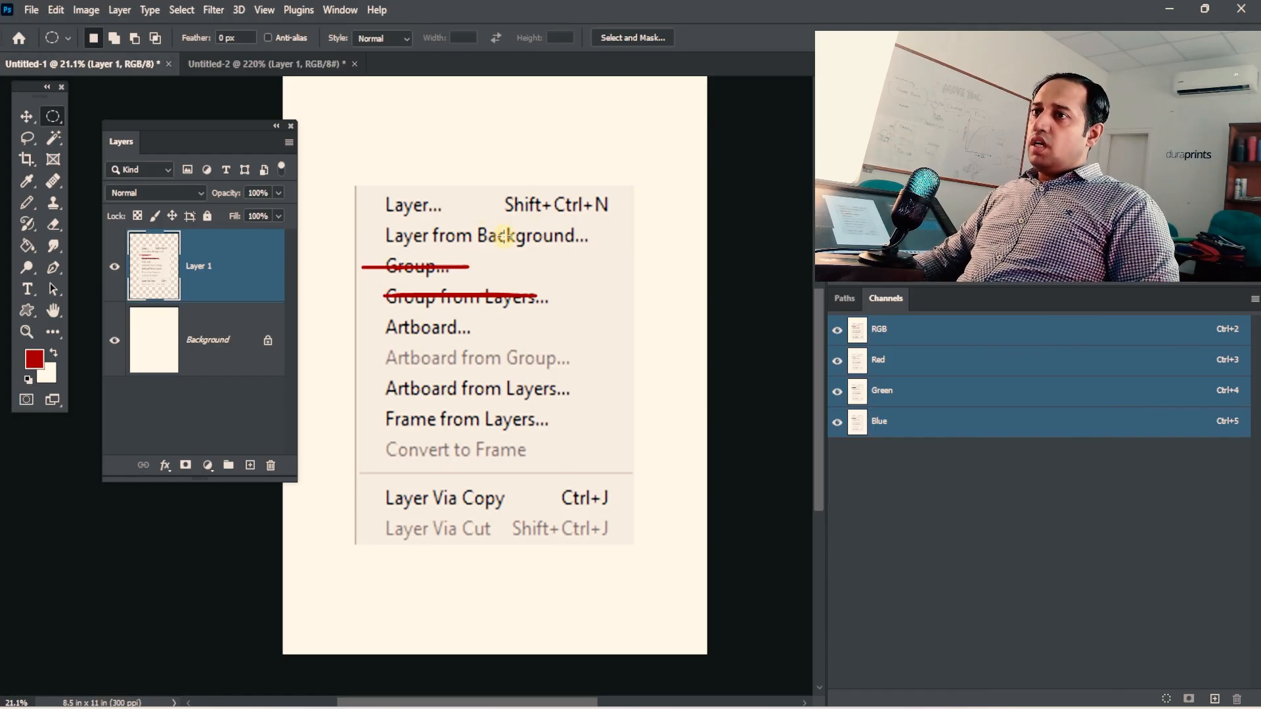
pyautogui.click(209, 65)
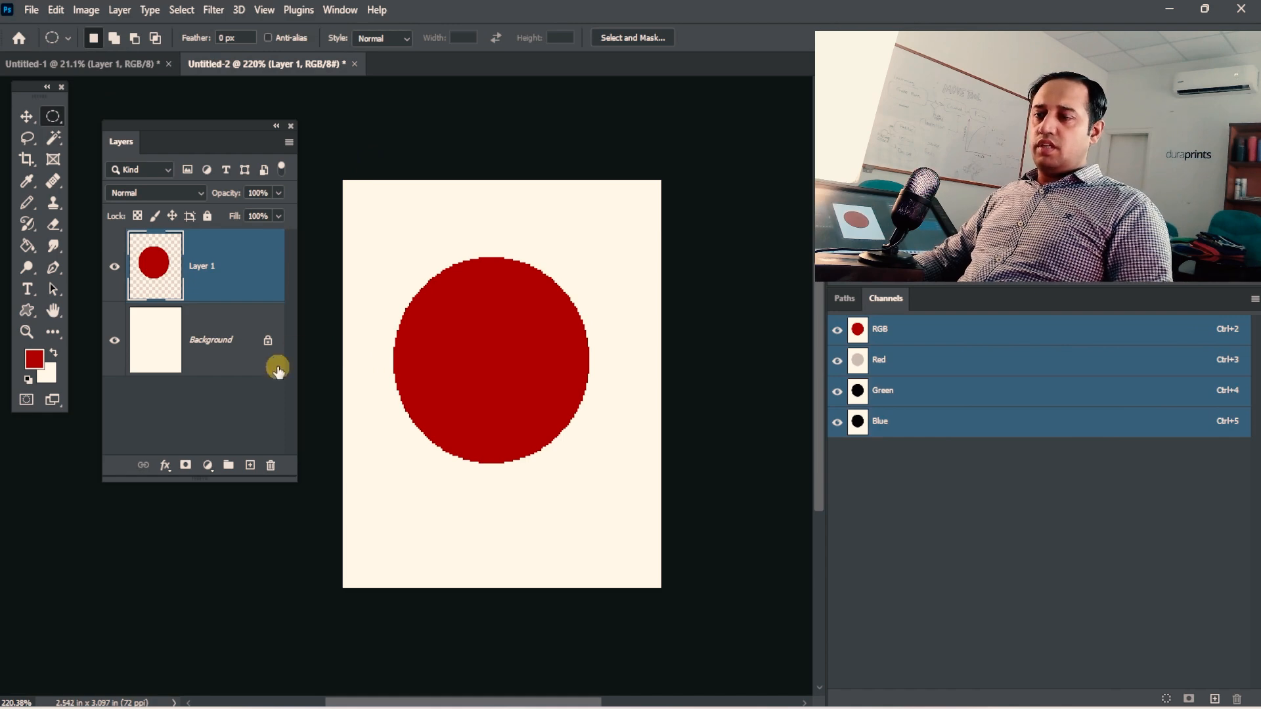
pyautogui.keyDown('shift'); pyautogui.click(207, 341); pyautogui.keyUp('shift')
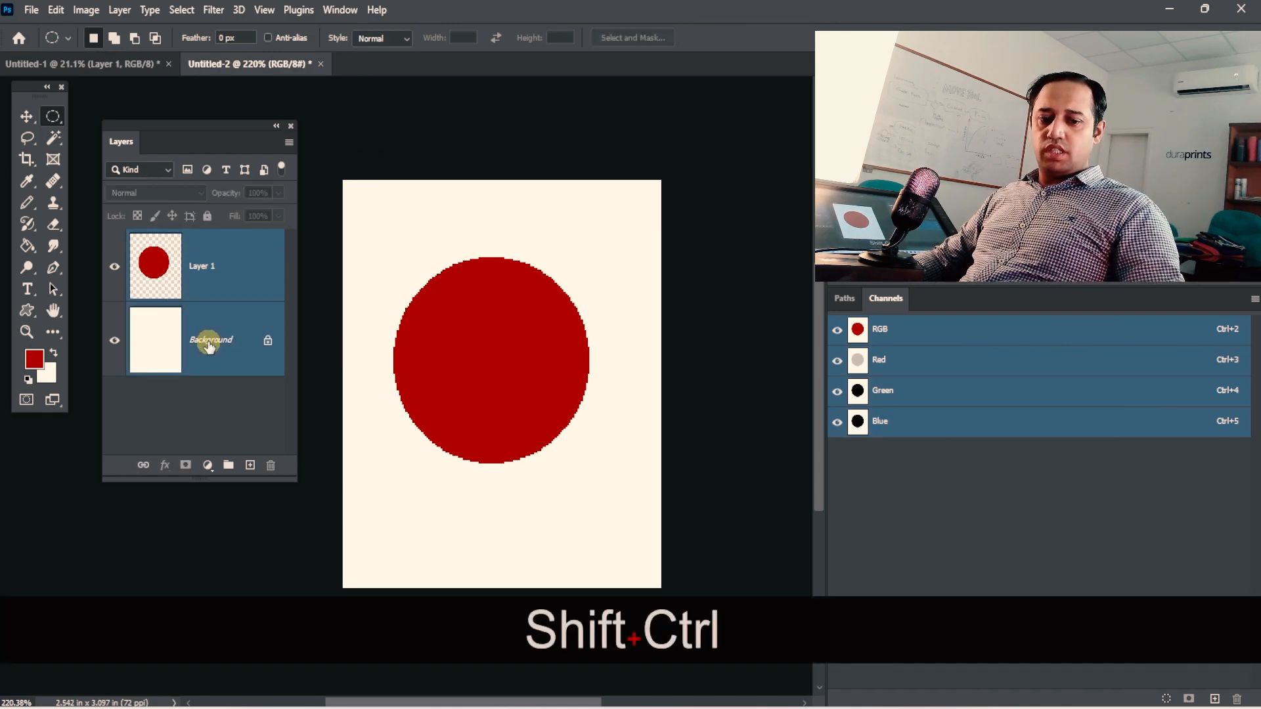
pyautogui.hotkey('ctrl', 'shift', 'e')
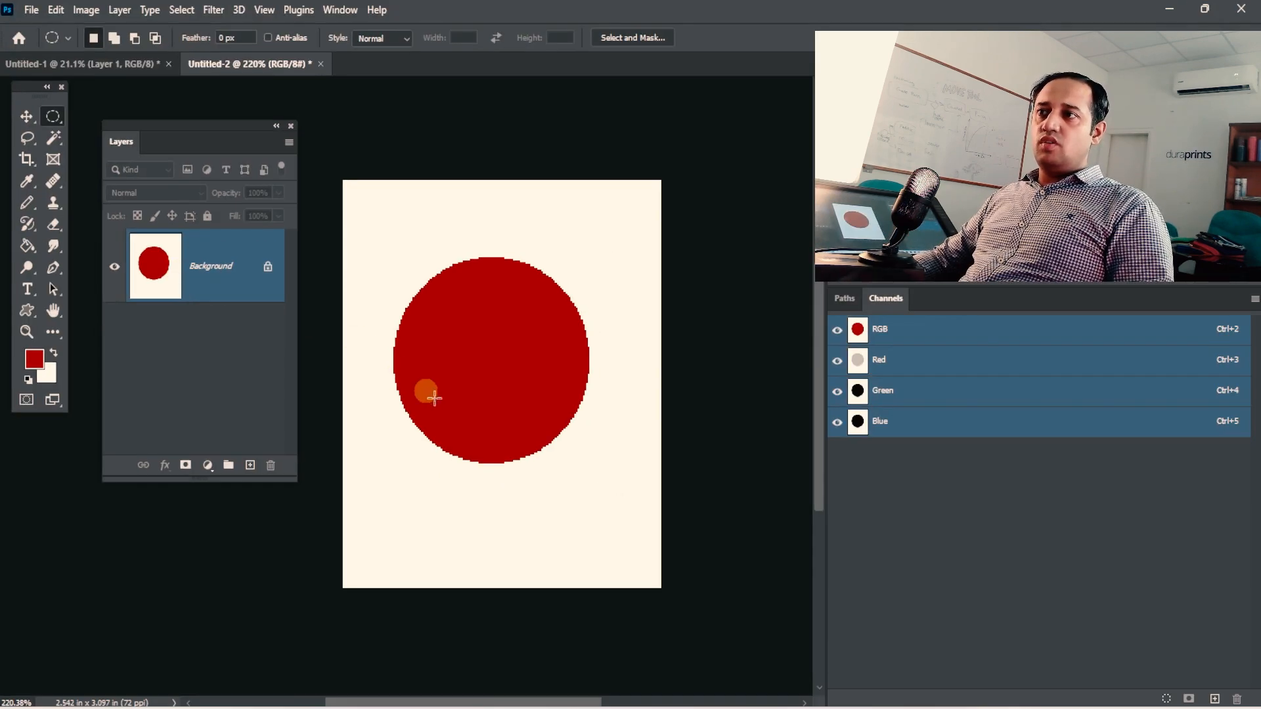
# Try to move the locked Background layer with the Move tool, cancelling its conversion to a normal layer.
pyautogui.click(26, 116)
pyautogui.moveTo(506, 344)
pyautogui.mouseDown()
pyautogui.moveTo(515, 351)
pyautogui.moveTo(489, 341)
pyautogui.mouseUp()
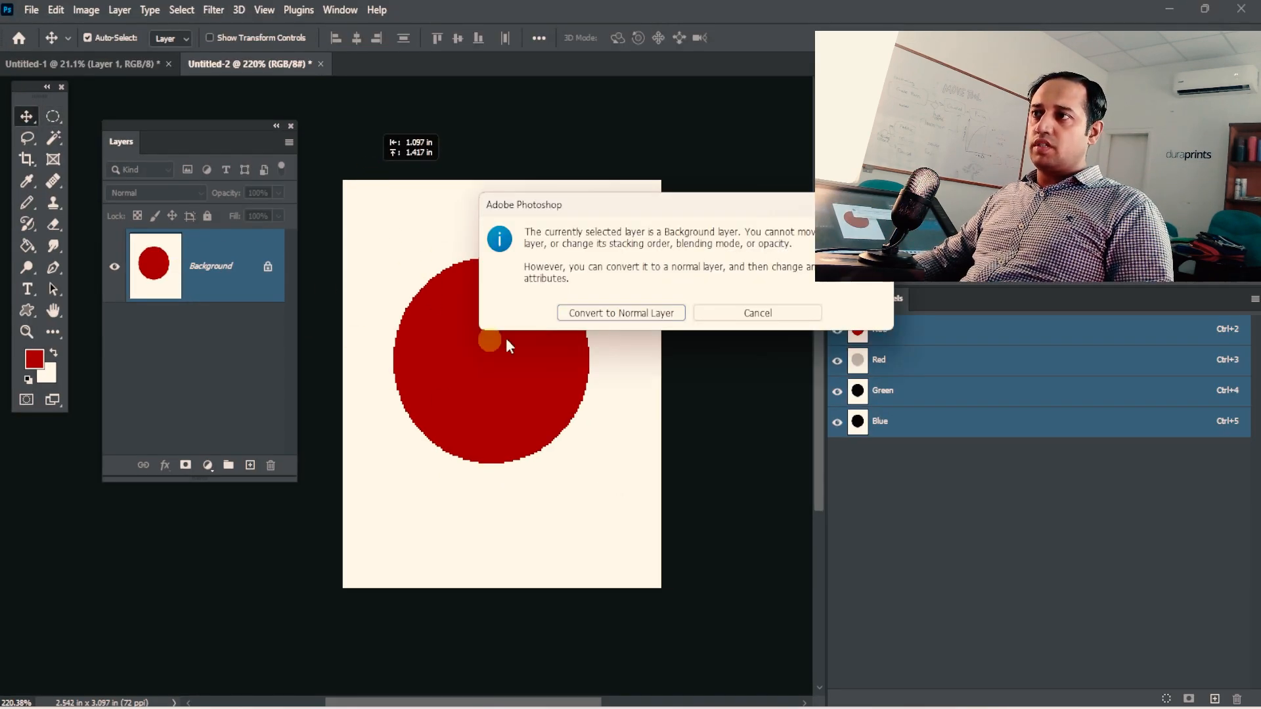
pyautogui.moveTo(710, 209); pyautogui.dragTo(244, 79)
pyautogui.click(559, 397)
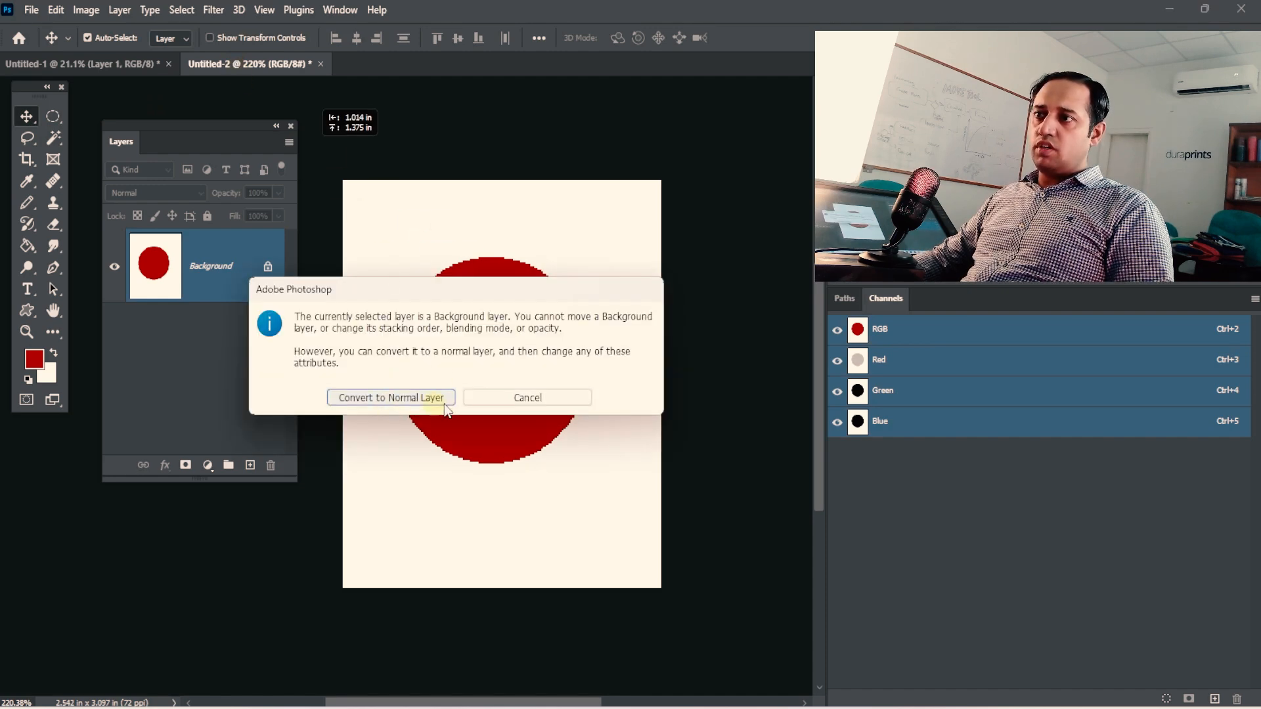
pyautogui.click(494, 402)
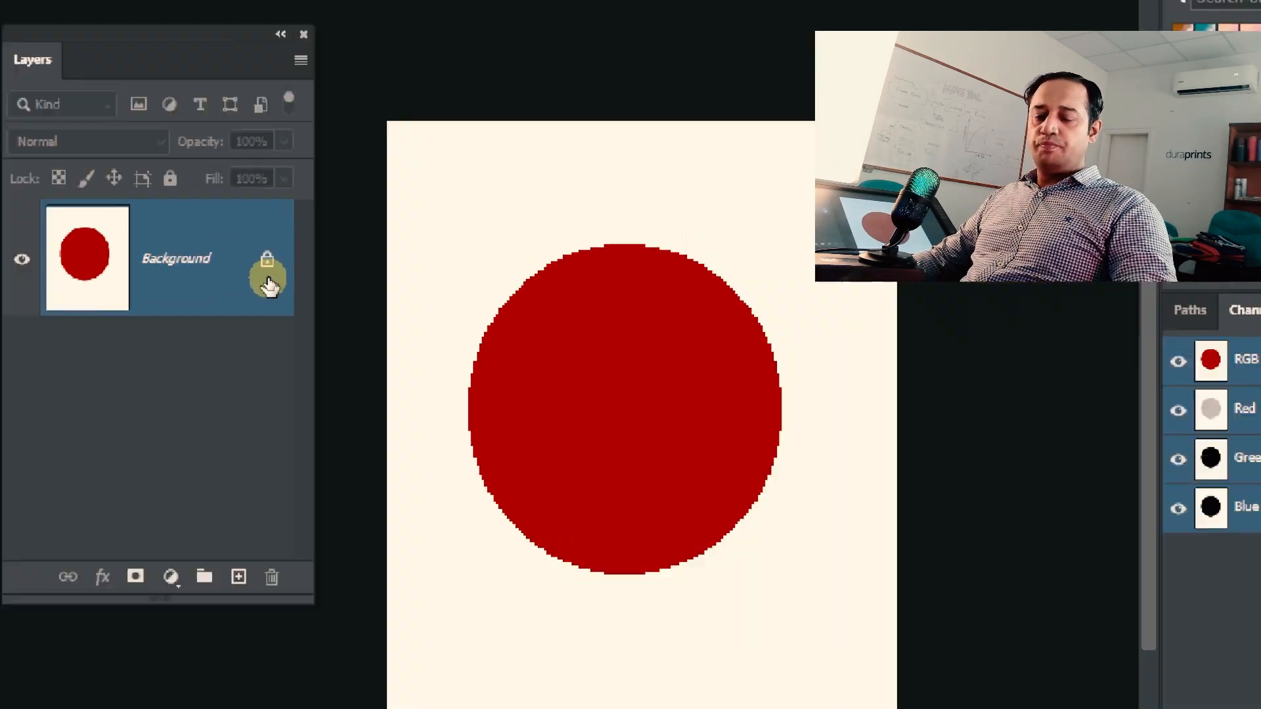
pyautogui.moveTo(657, 389); pyautogui.dragTo(402, 77)
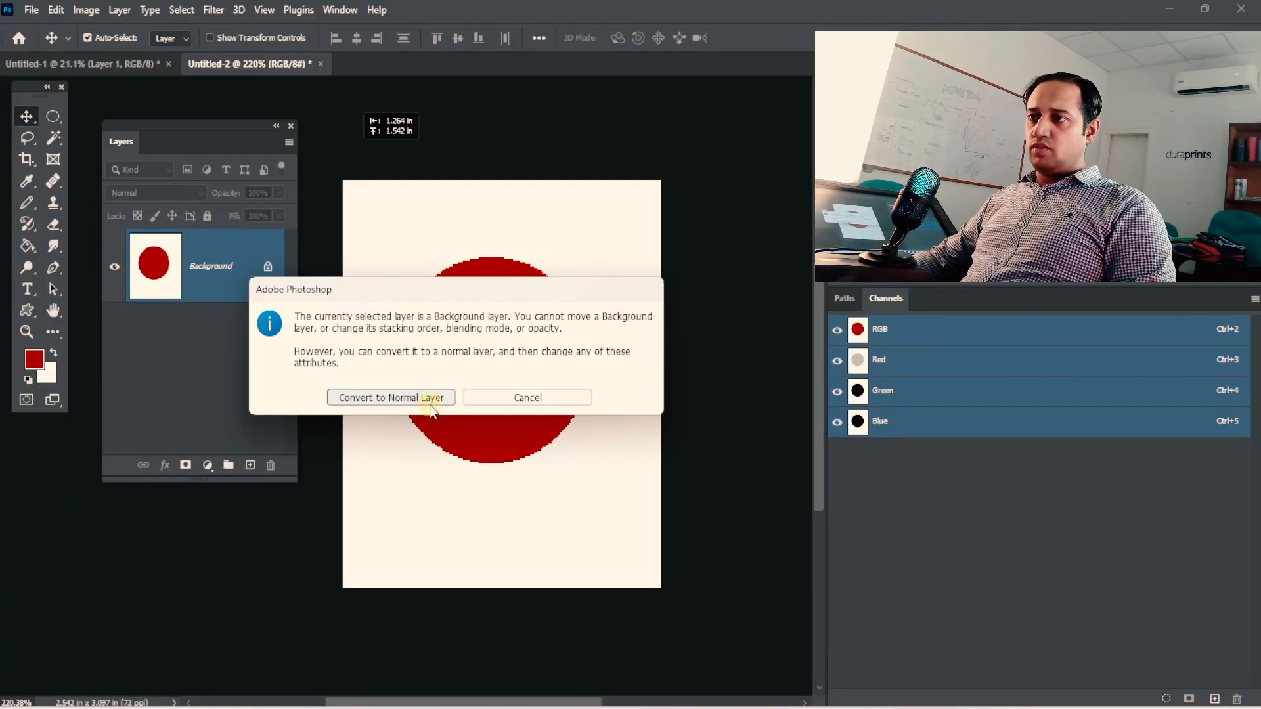
pyautogui.click(532, 400)
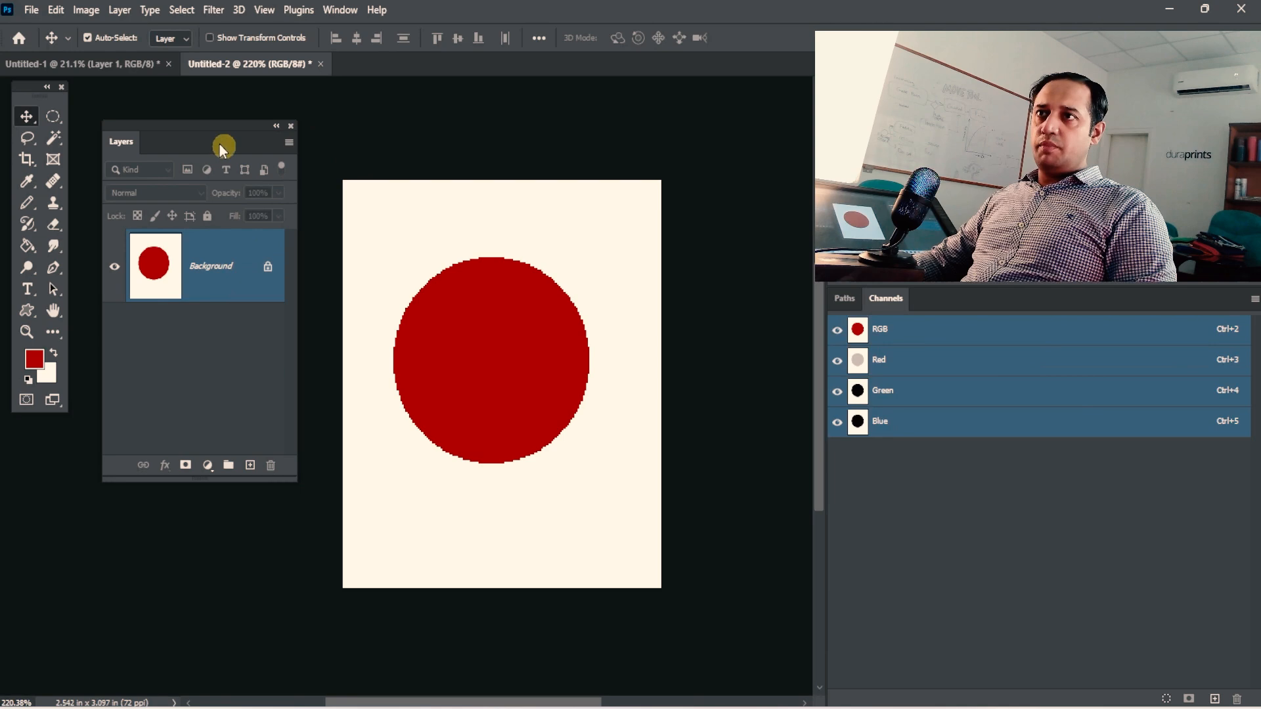
# Convert the Background into a normal layer named "test layer" with the Layer from Background command.
pyautogui.click(120, 10)
pyautogui.moveTo(144, 35)
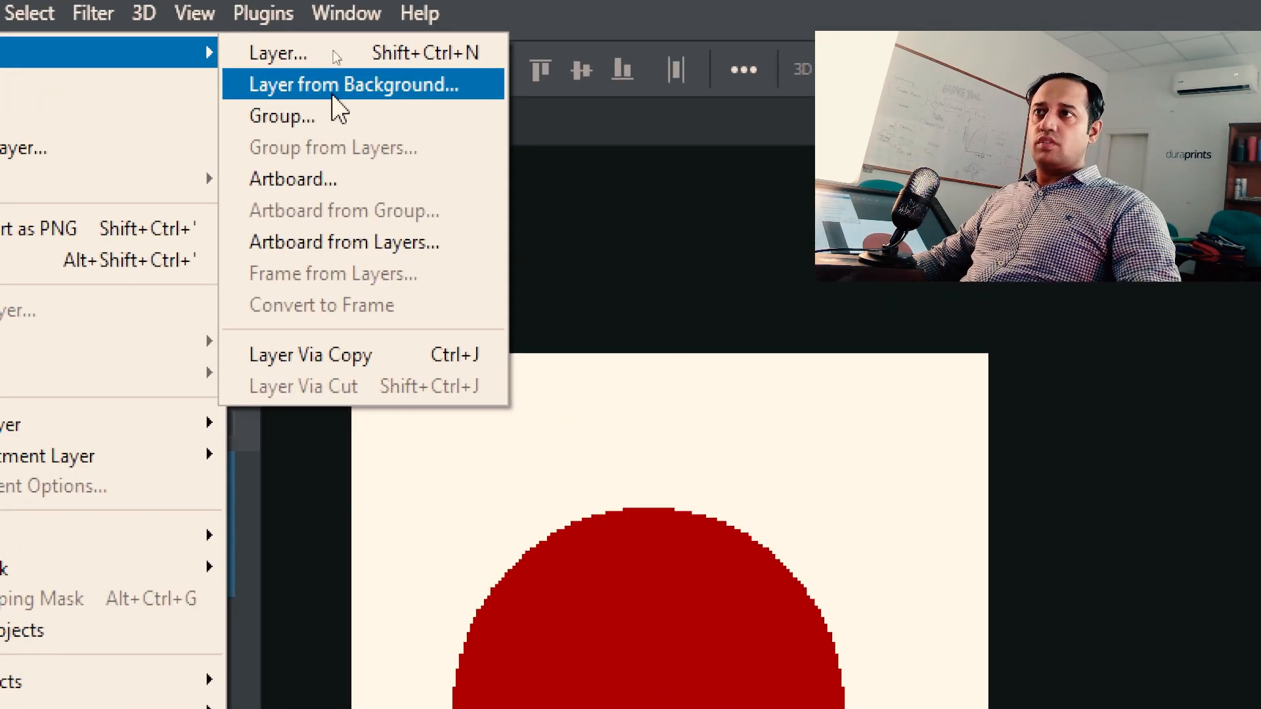
pyautogui.click(335, 97)
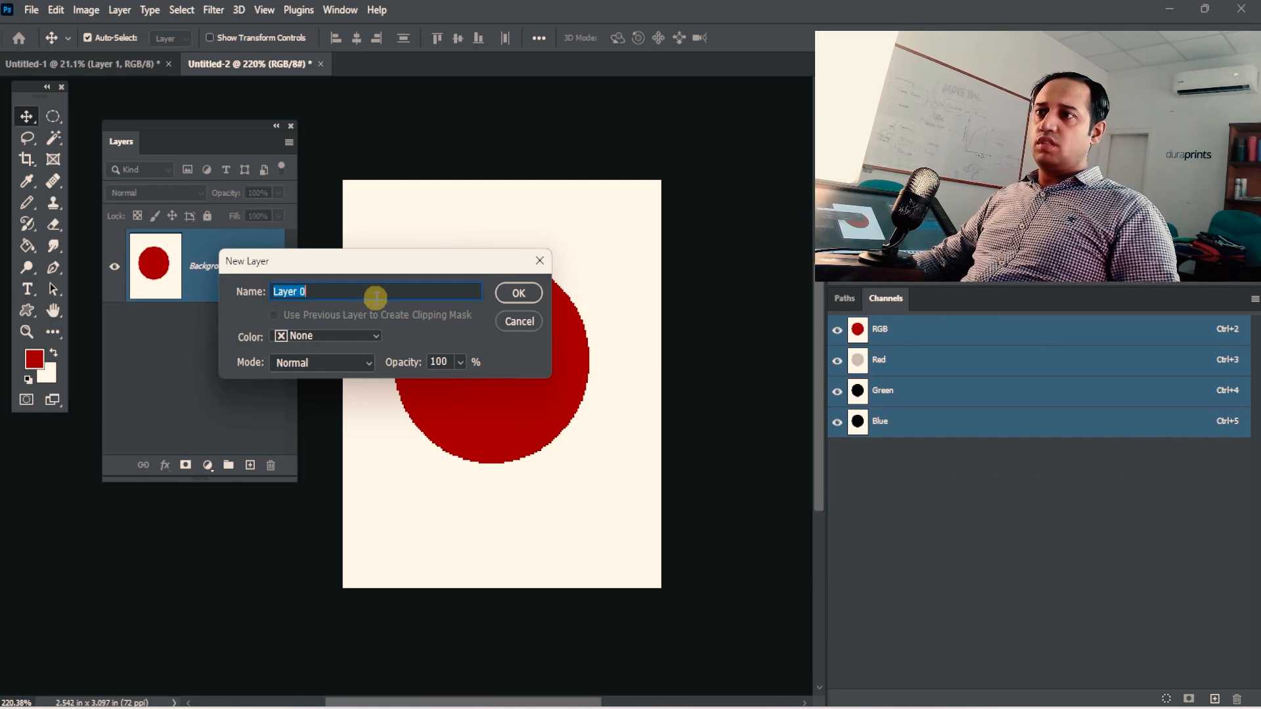
pyautogui.write('test layer')
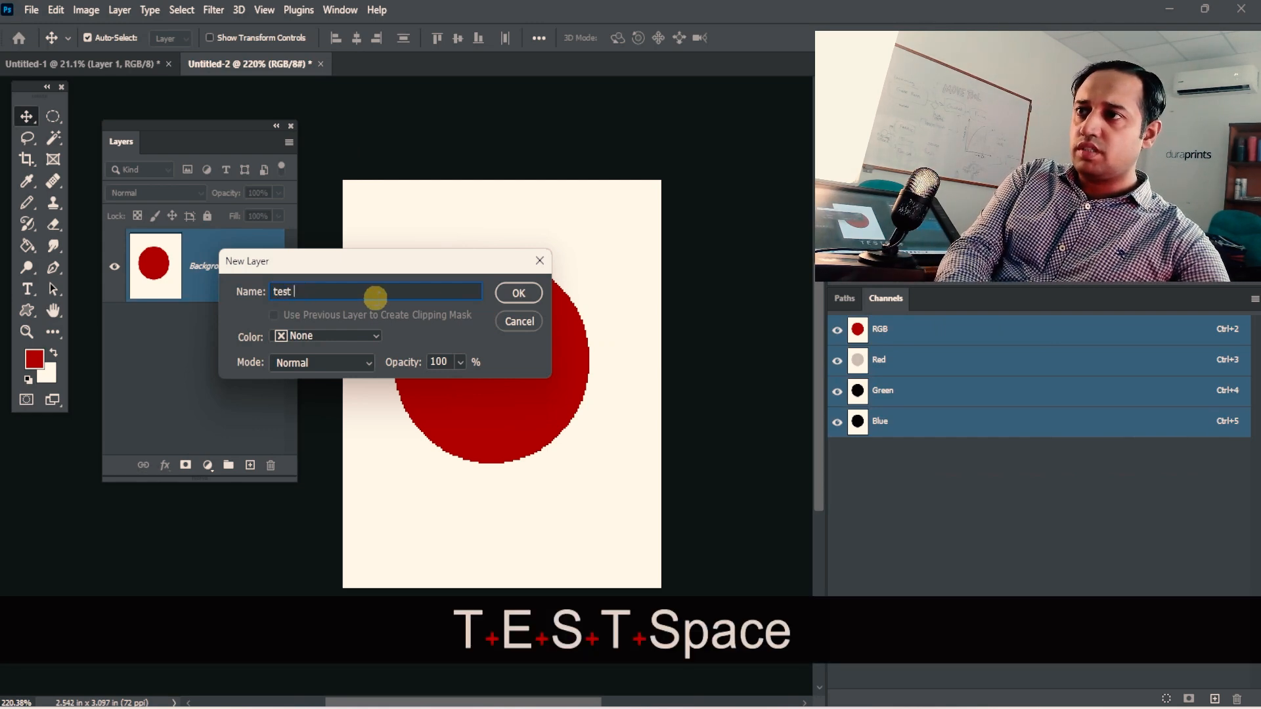
pyautogui.click(507, 296)
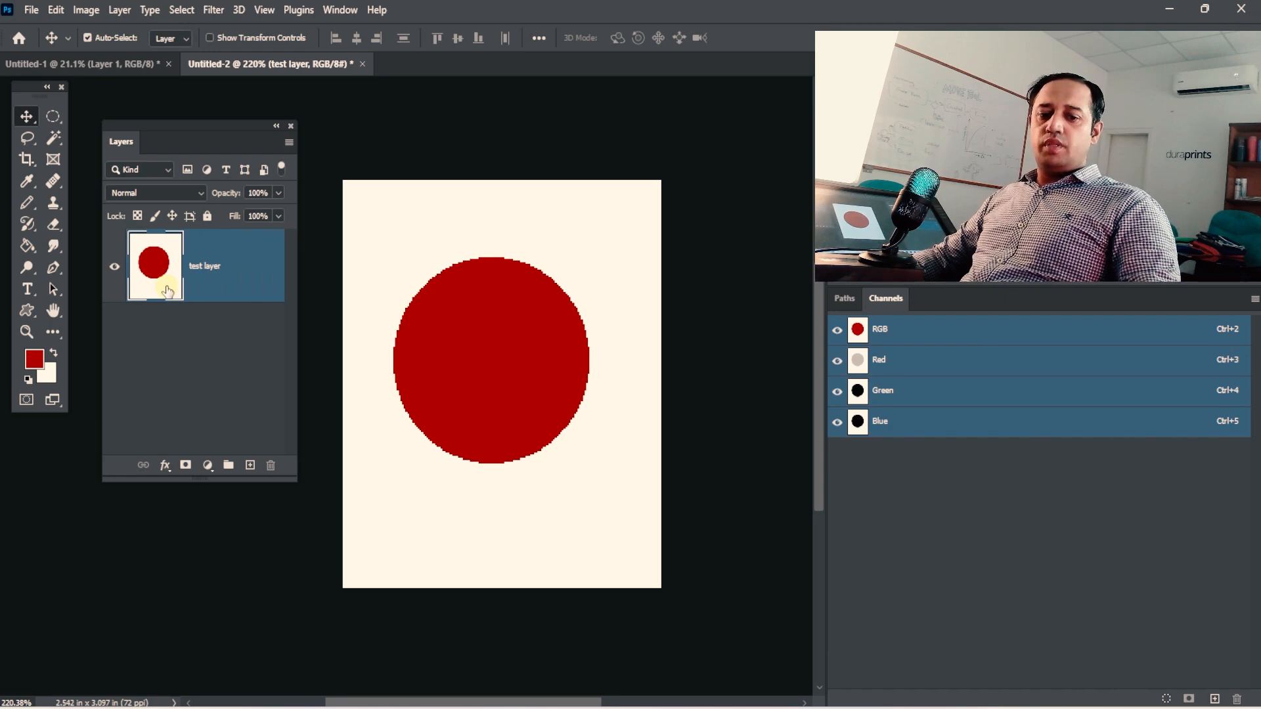
# Undo the conversion of the Background into the test layer.
pyautogui.press('ctrl')
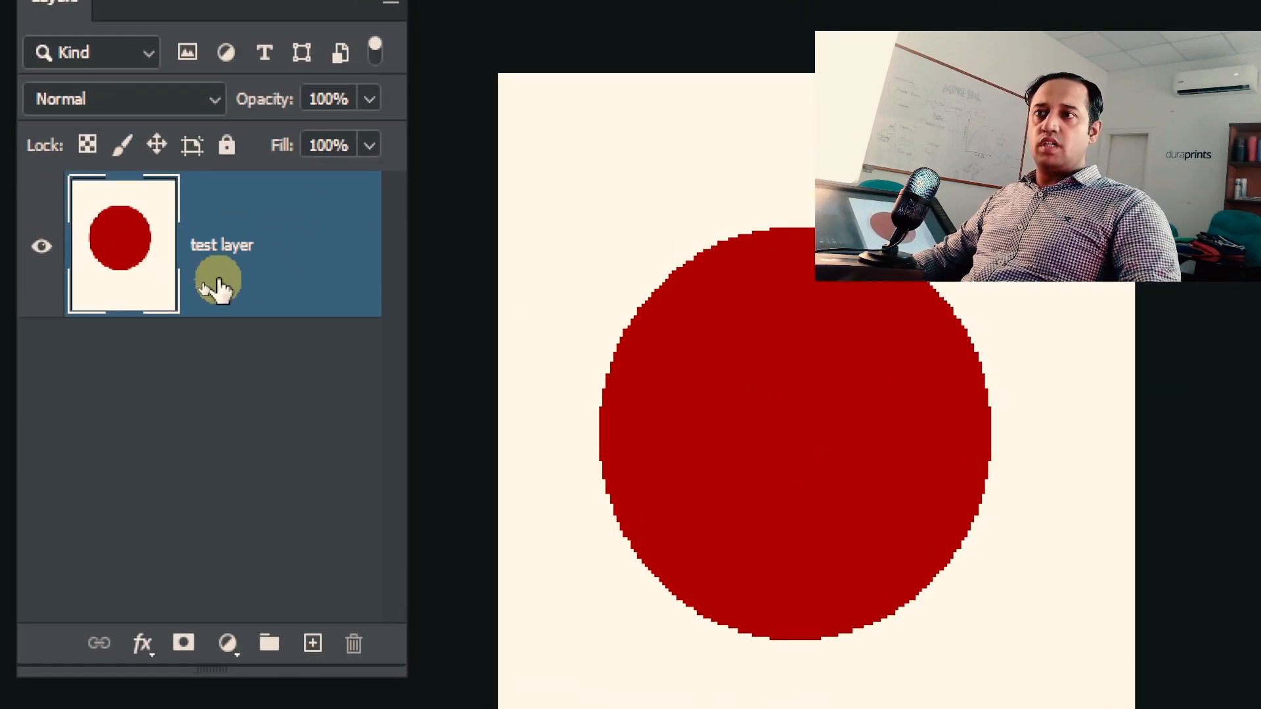
pyautogui.press('4')
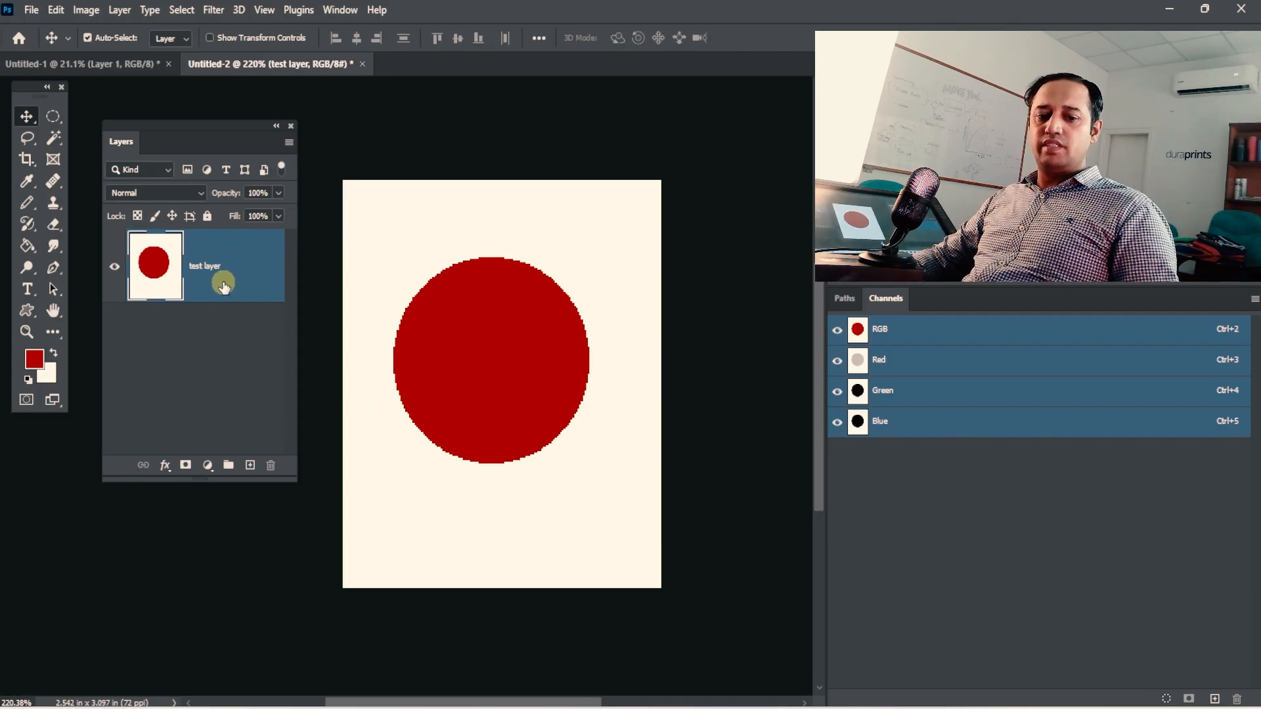
pyautogui.hotkey('ctrl', 'z')
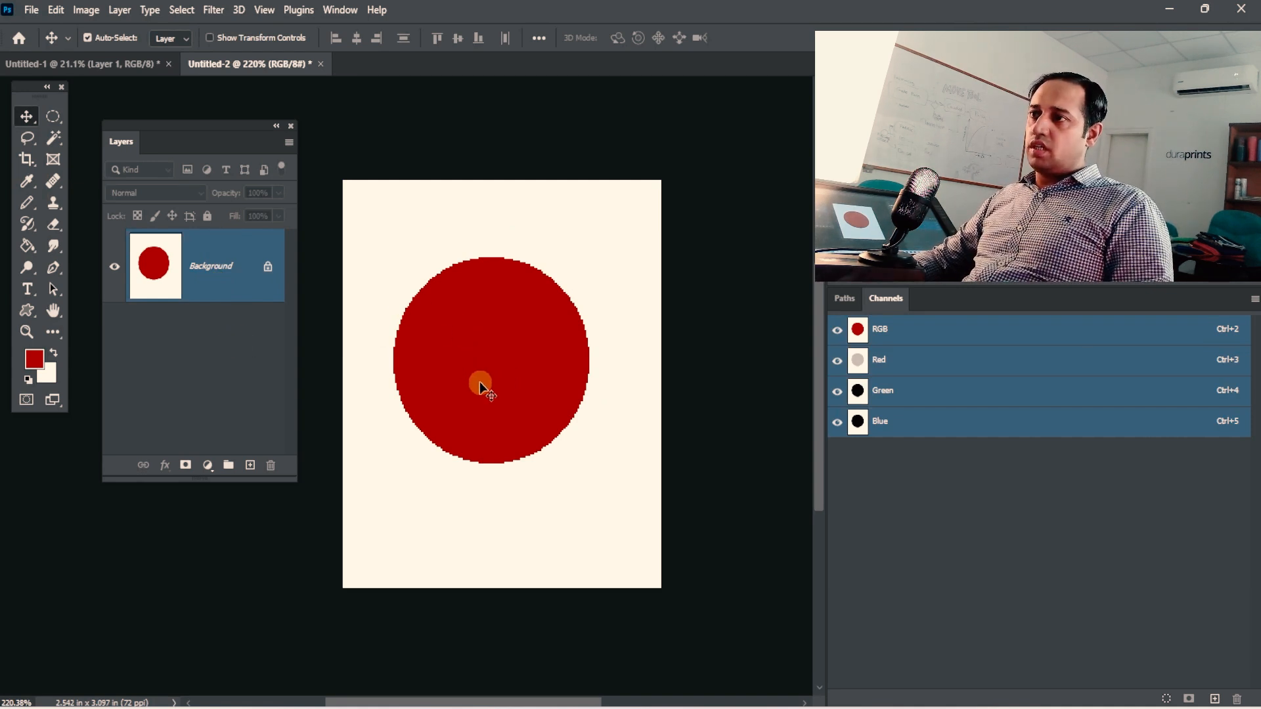
# Try to move the locked Background, convert it to a normal layer when offered, and reposition it on the canvas.
pyautogui.moveTo(479, 381); pyautogui.dragTo(383, 261)
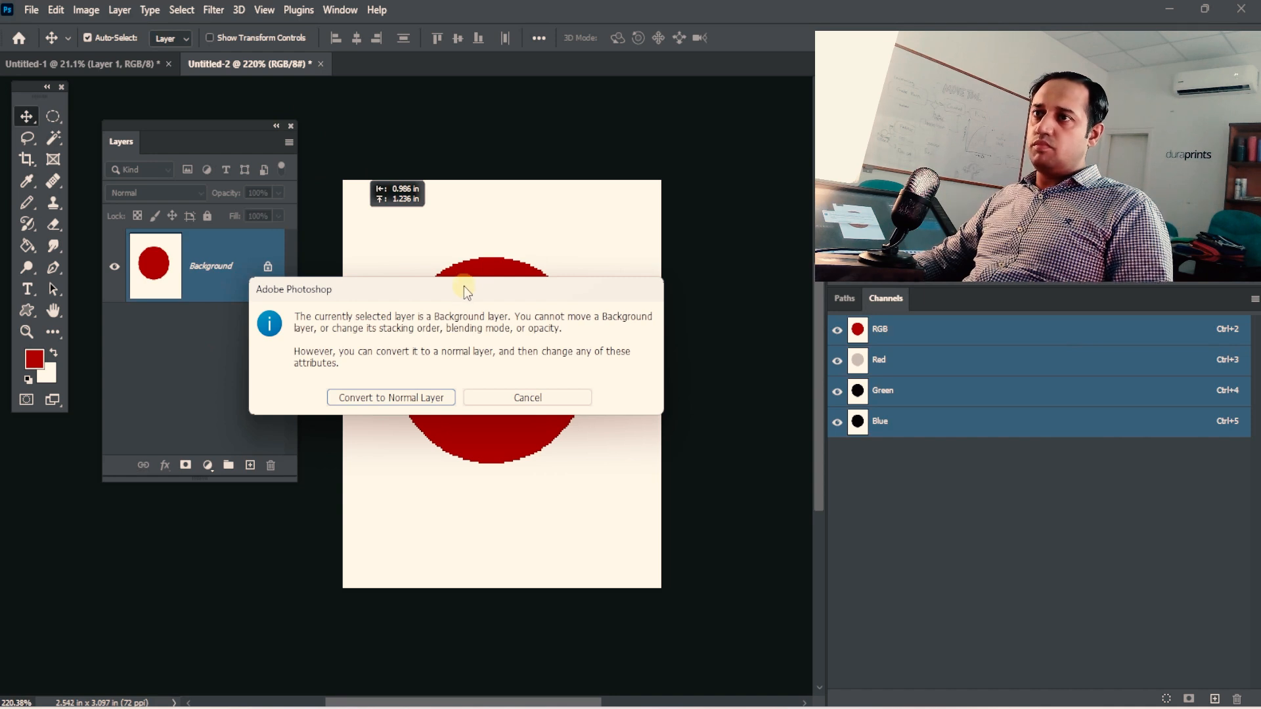
pyautogui.click(386, 405)
pyautogui.moveTo(396, 348); pyautogui.dragTo(520, 394)
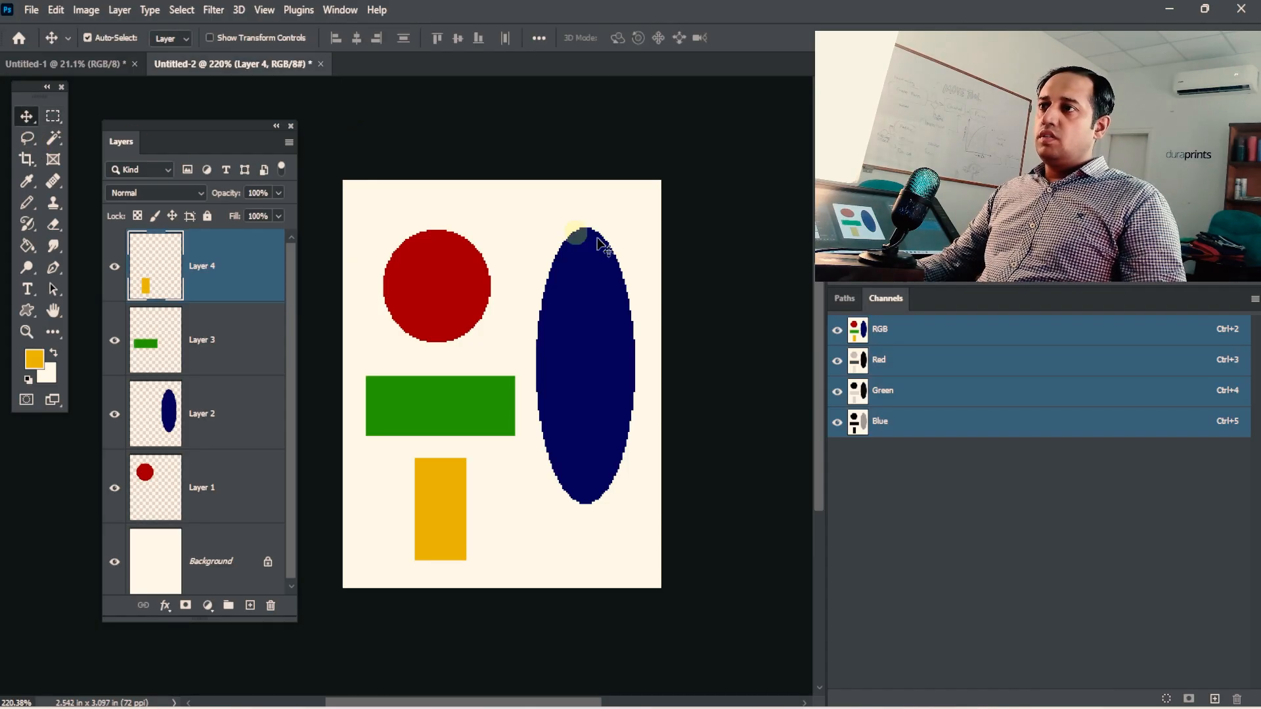
# Toggle the visibility of Layers 4, 3, 2 and 1 in turn to check which shape each layer holds.
pyautogui.moveTo(628, 320); pyautogui.dragTo(577, 310)
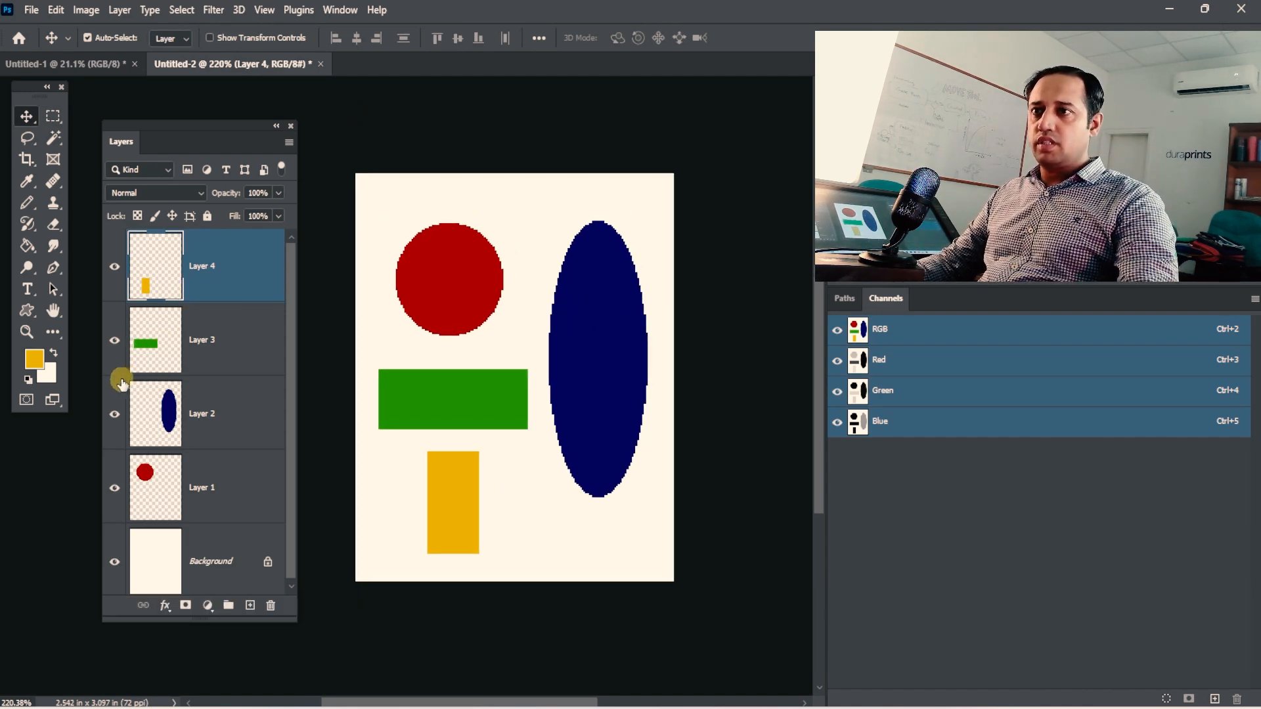
pyautogui.click(115, 267)
pyautogui.click(115, 267)
pyautogui.click(115, 347)
pyautogui.click(115, 347)
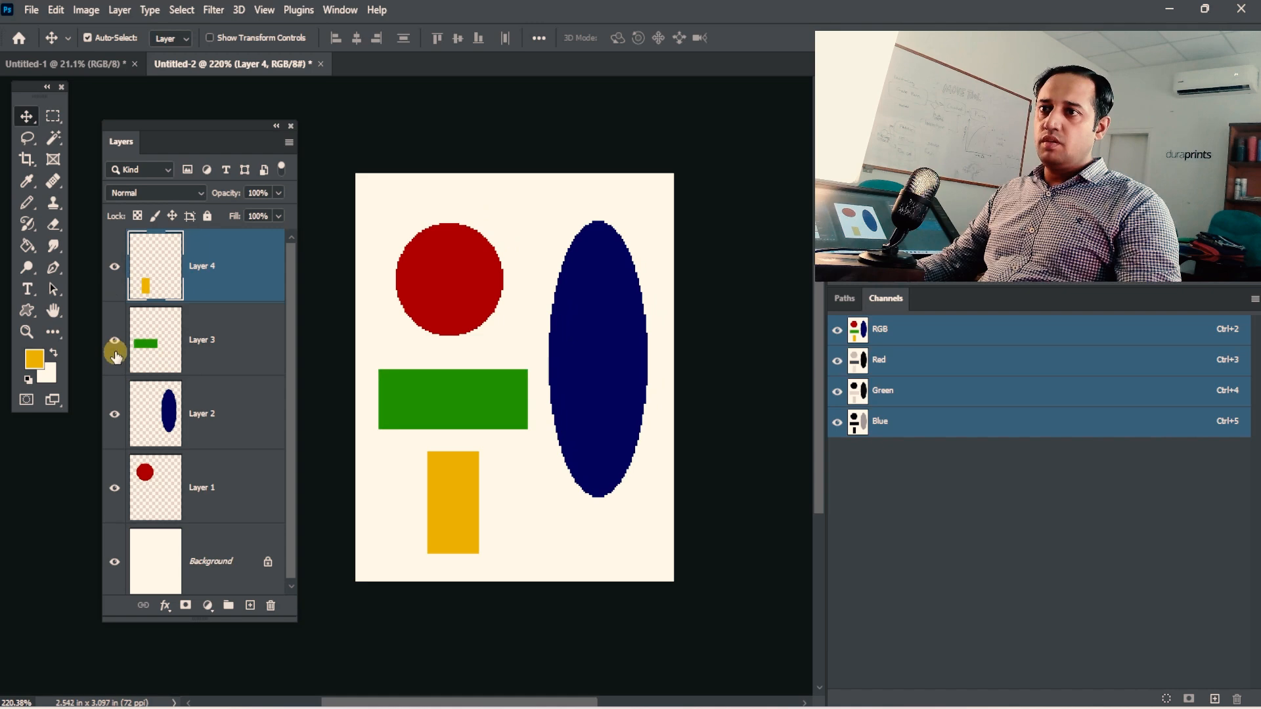
pyautogui.click(114, 414)
pyautogui.click(114, 414)
pyautogui.click(114, 488)
pyautogui.click(115, 488)
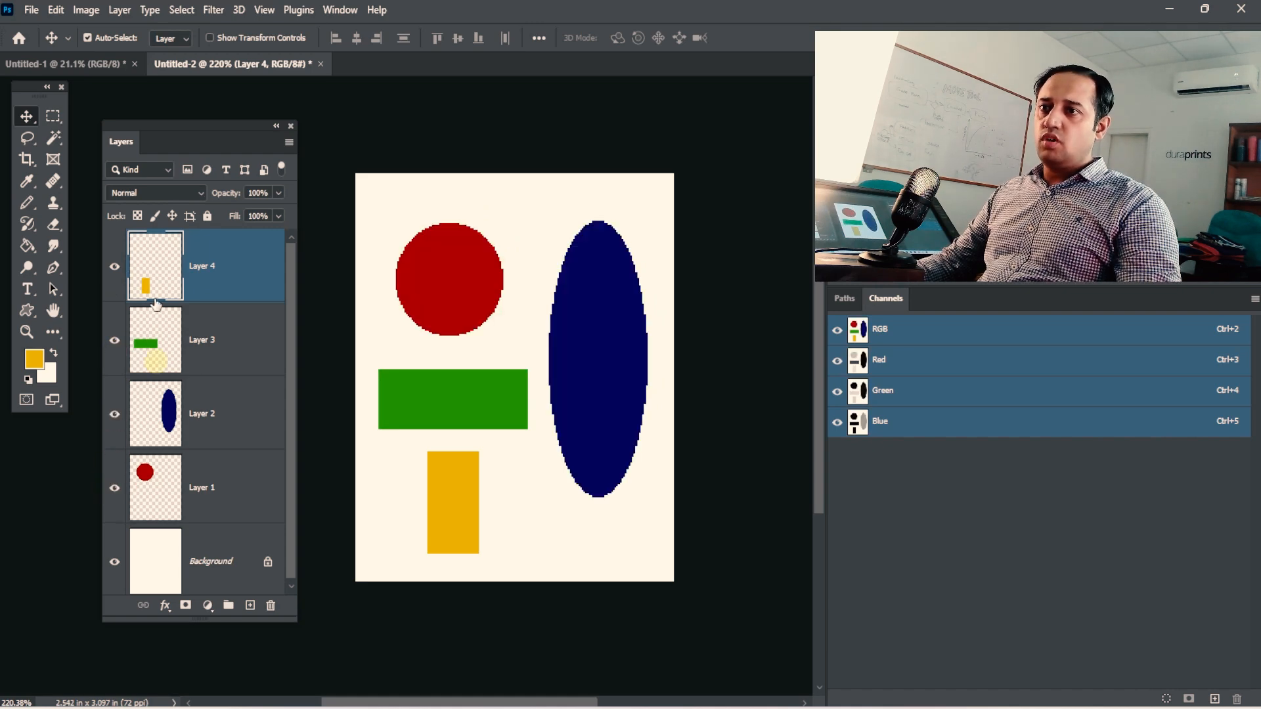
# Check the command list in Untitled-1, and in Untitled-2 create a custom 183 × 223 px artboard named Artboard 1 and undo it.
pyautogui.click(89, 64)
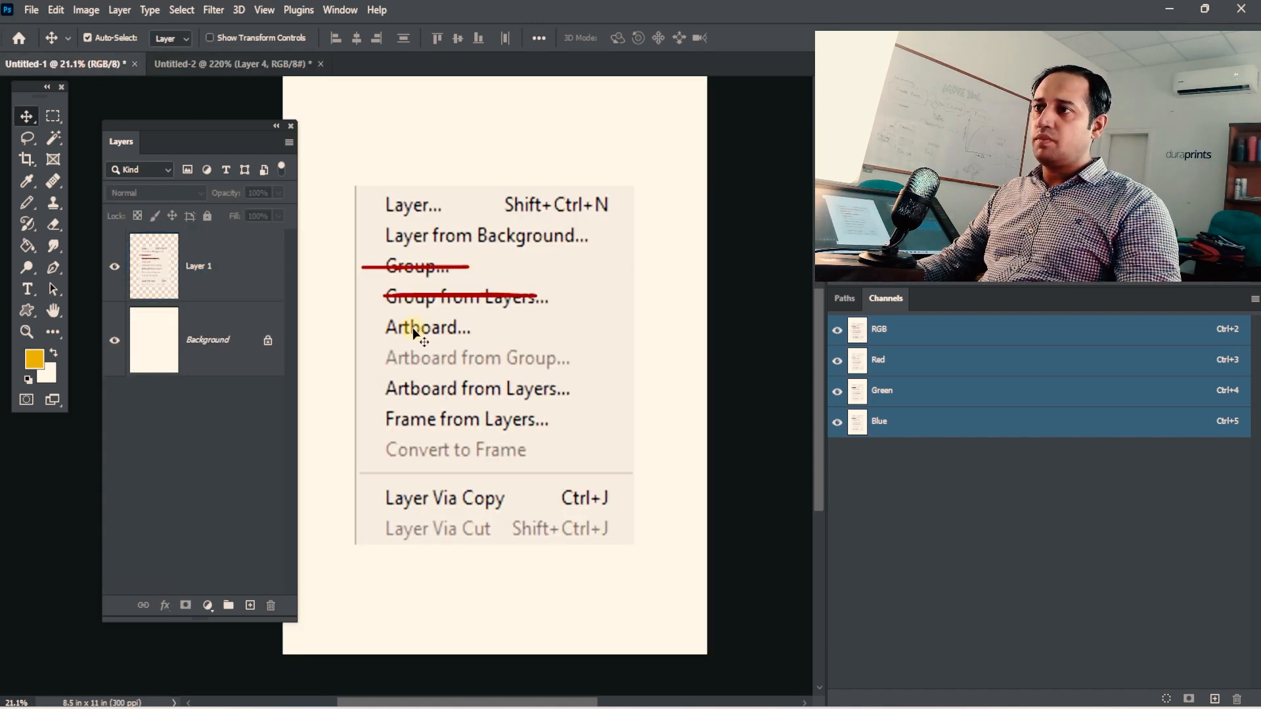
pyautogui.click(200, 70)
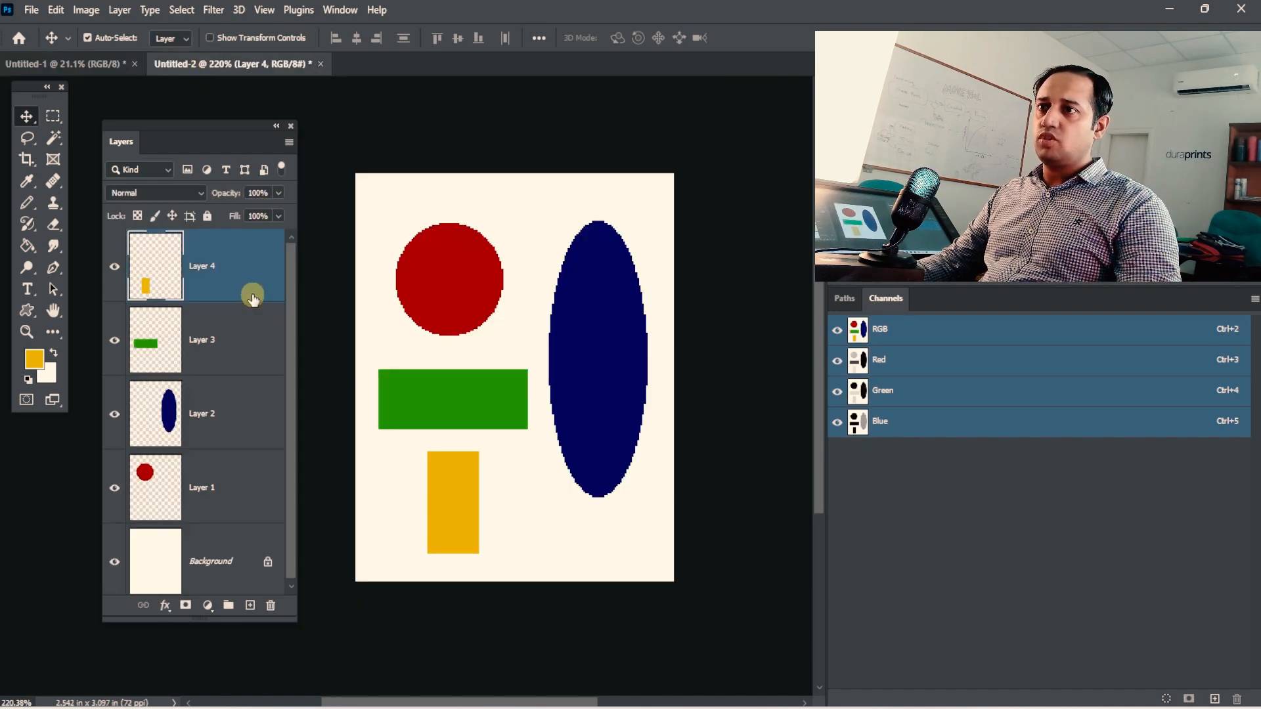
pyautogui.click(119, 10)
pyautogui.moveTo(131, 31)
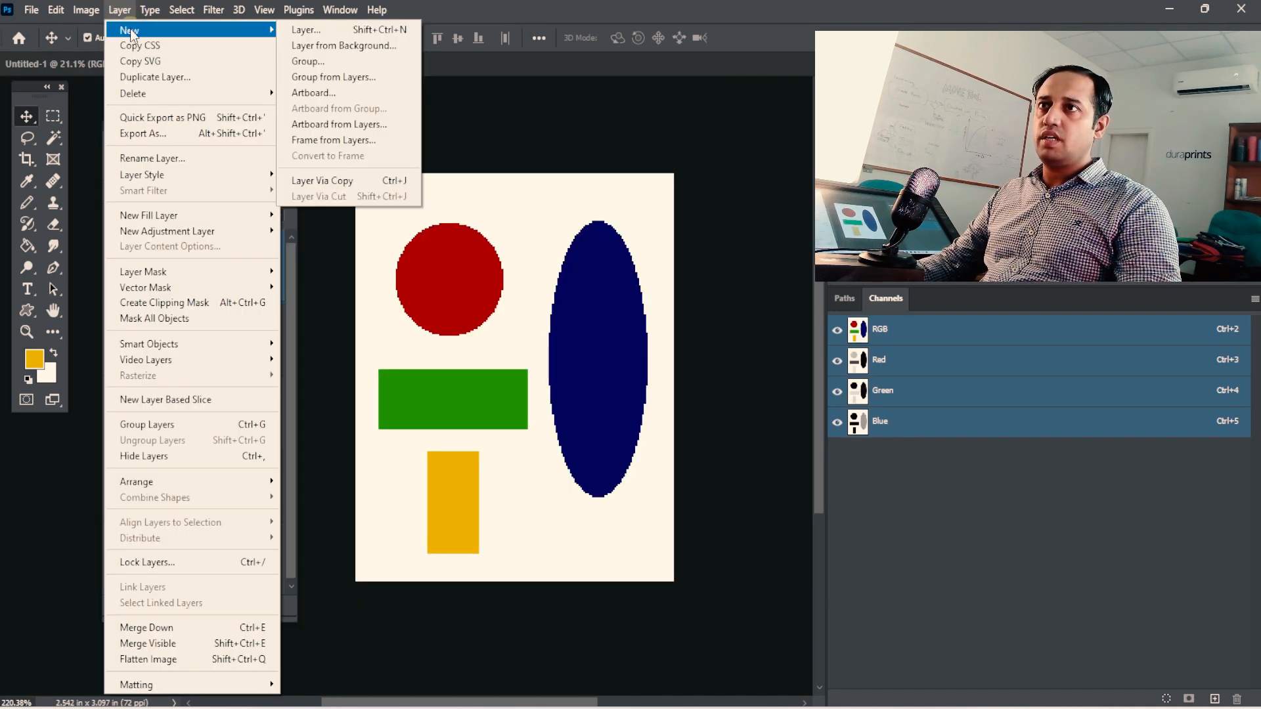
pyautogui.click(329, 90)
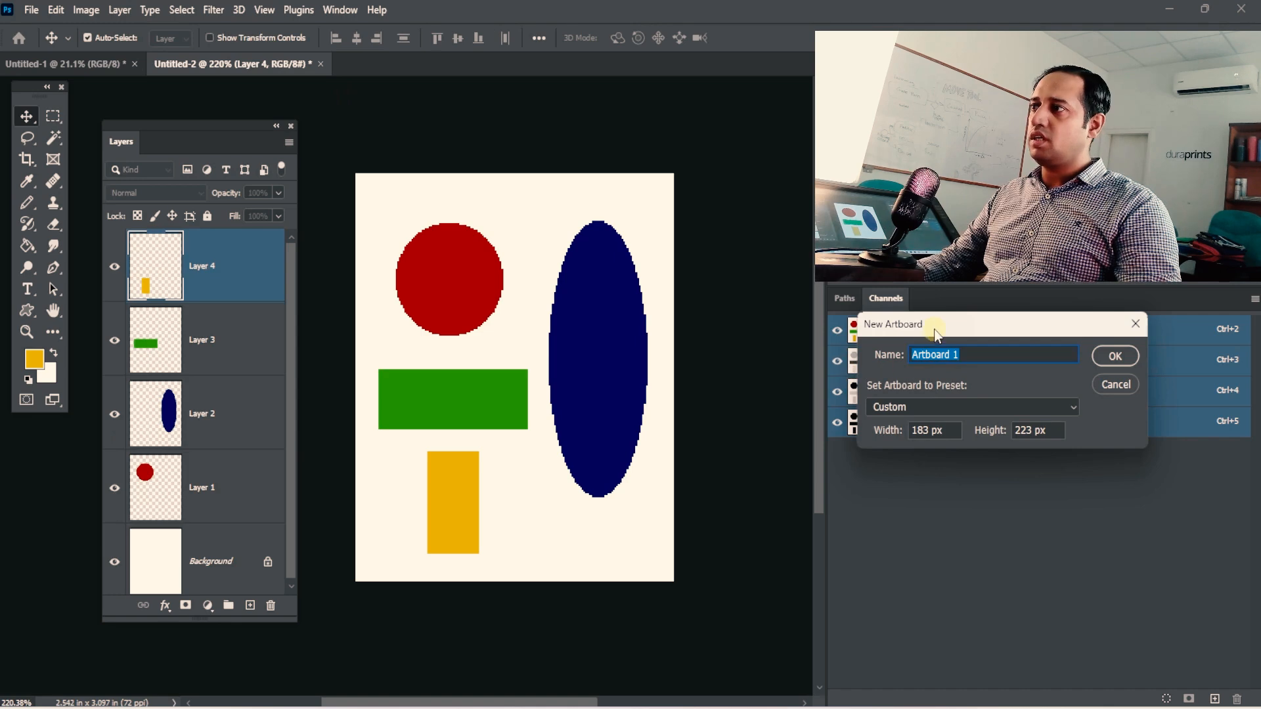
pyautogui.moveTo(935, 335); pyautogui.dragTo(296, 266)
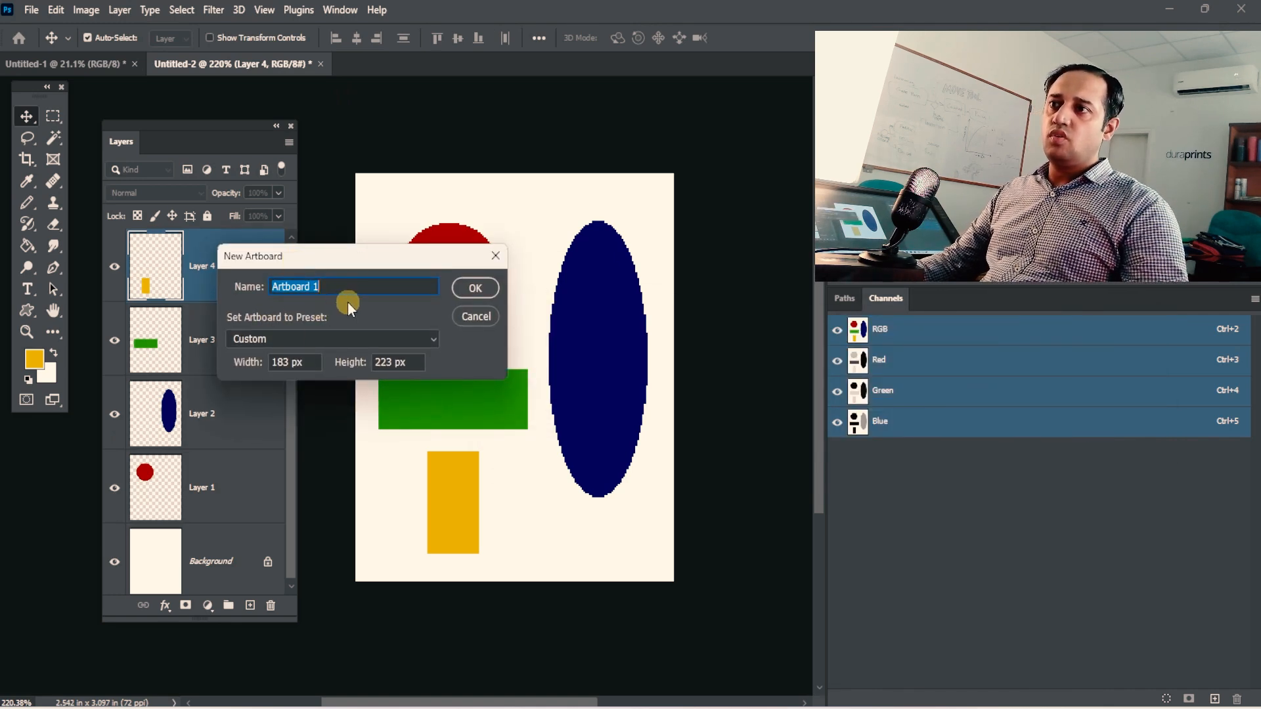
pyautogui.click(476, 294)
pyautogui.moveTo(428, 279); pyautogui.dragTo(579, 300)
pyautogui.moveTo(506, 281); pyautogui.dragTo(582, 328)
pyautogui.hotkey('ctrl', 'z')
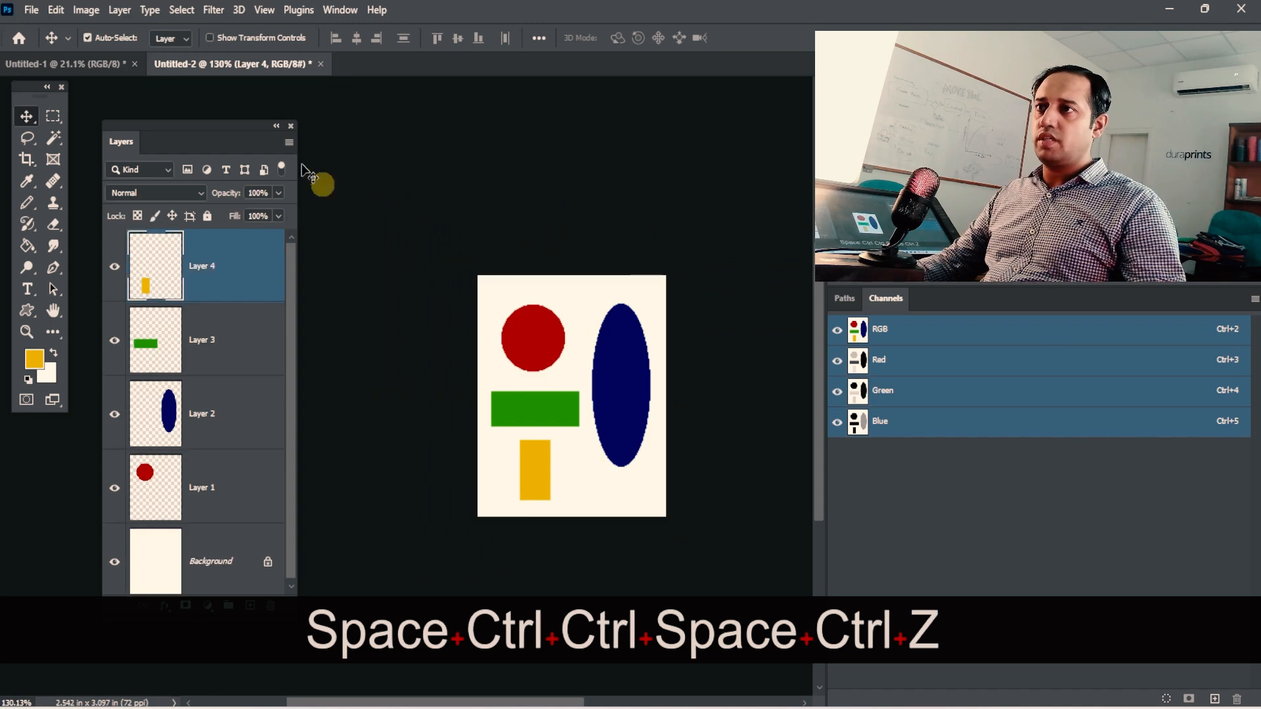
# Create a new artboard in Untitled-2 that contains all its existing layers, keeping the default name Artboard 1.
pyautogui.click(88, 10)
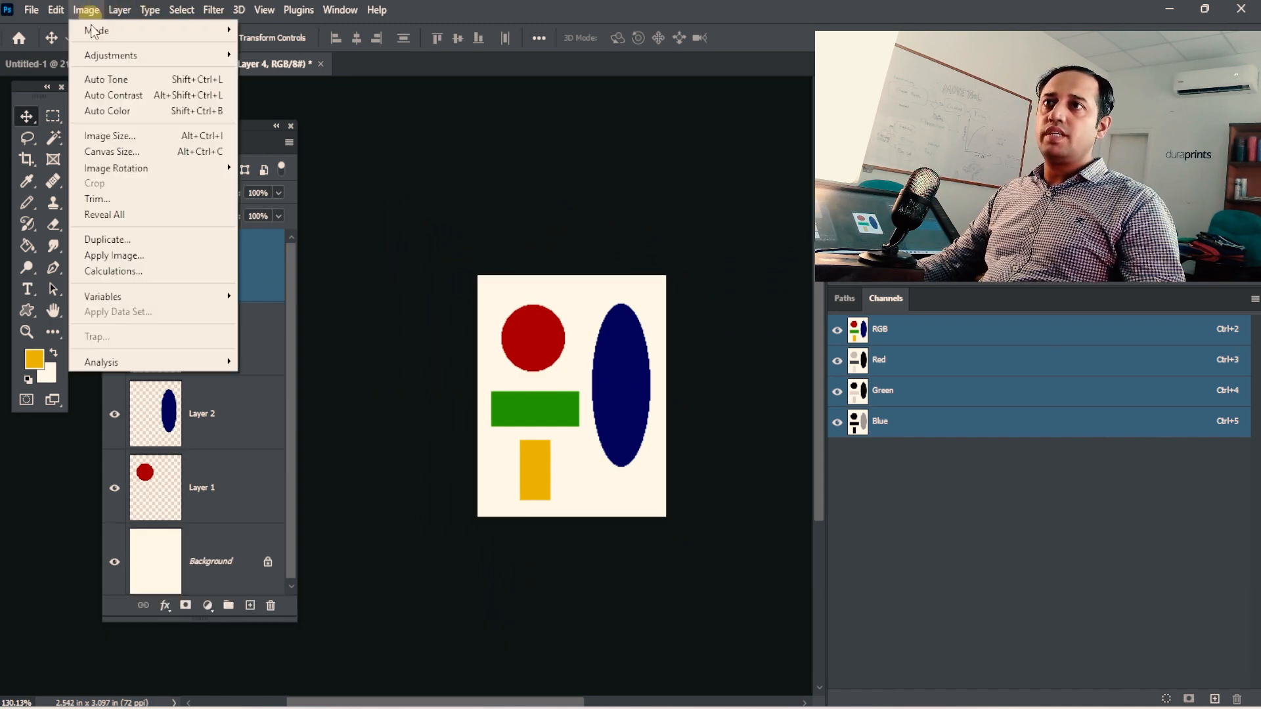
pyautogui.moveTo(119, 10)
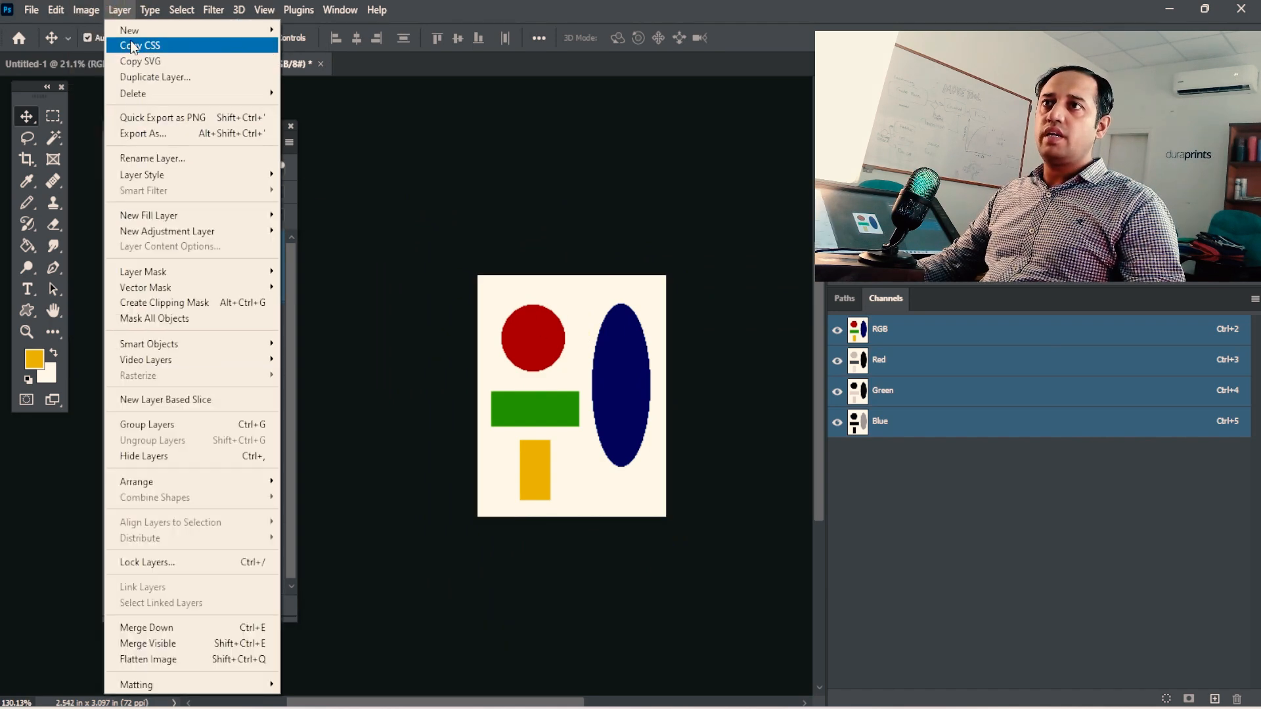
pyautogui.moveTo(197, 30)
pyautogui.click(311, 92)
pyautogui.click(464, 286)
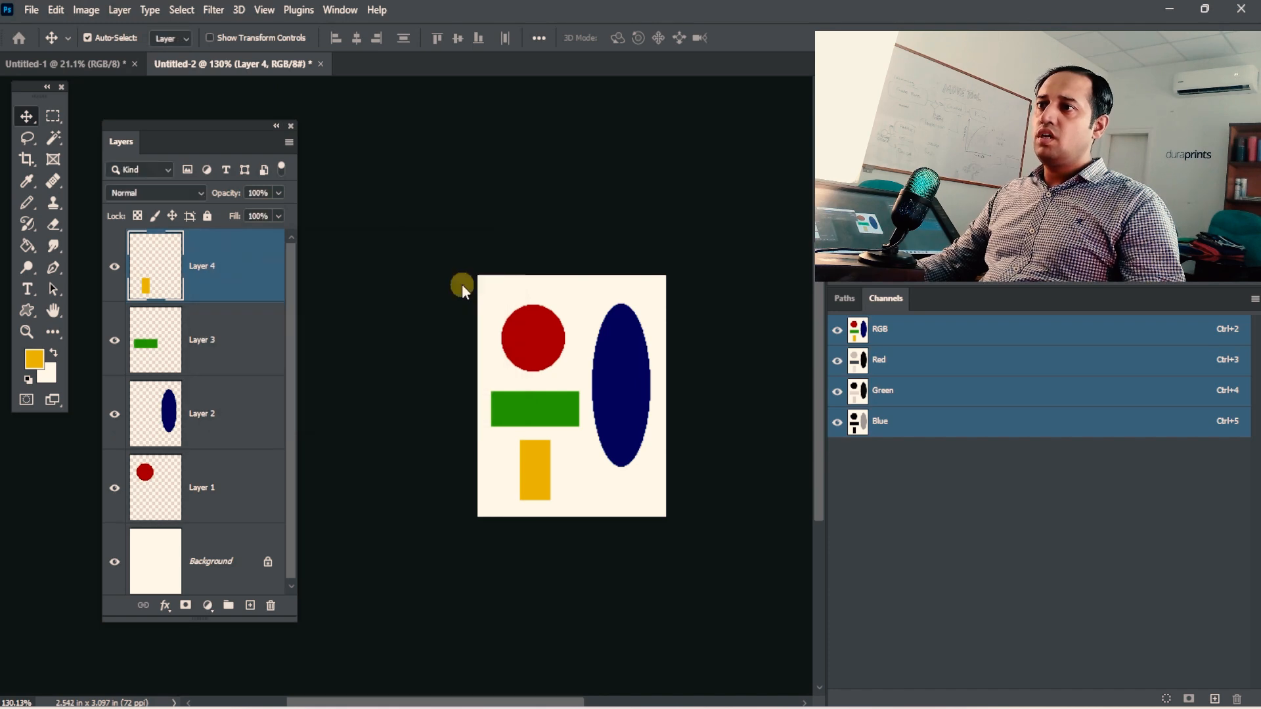
pyautogui.moveTo(430, 318); pyautogui.dragTo(538, 337)
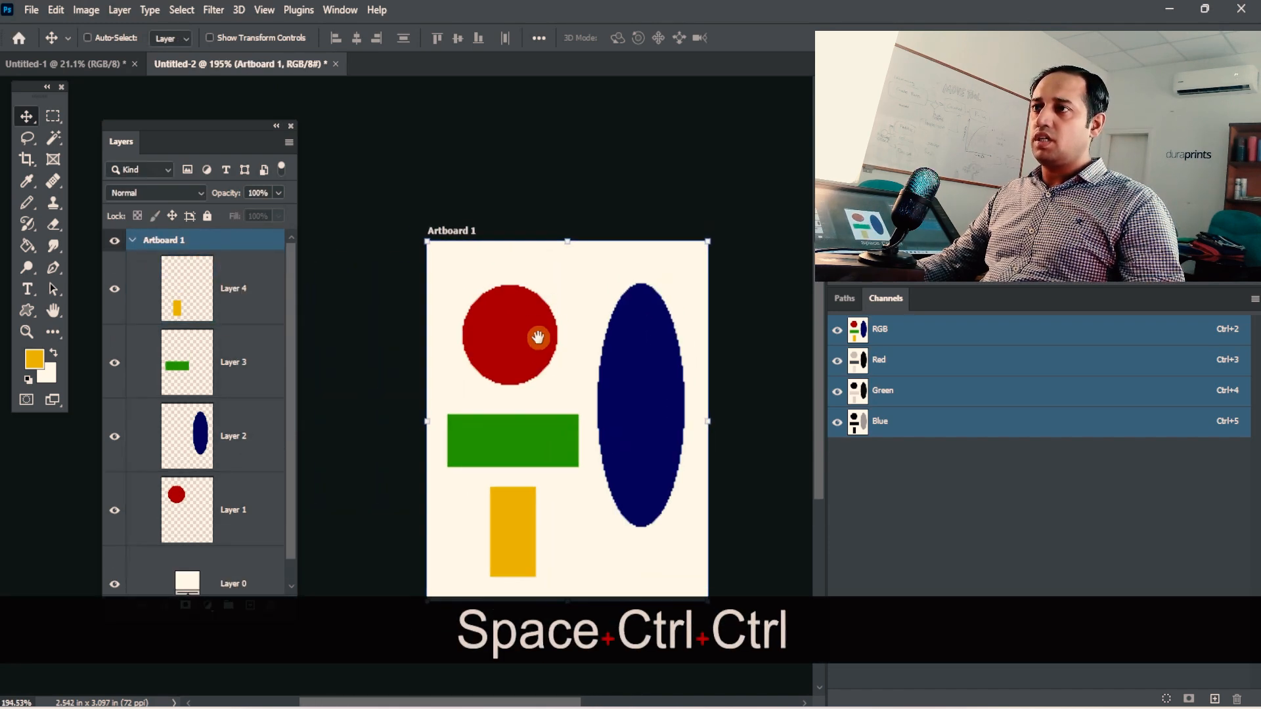
pyautogui.moveTo(488, 237); pyautogui.dragTo(509, 227)
pyautogui.moveTo(520, 349); pyautogui.dragTo(584, 284)
# Draw a second artboard about 2.3 × 3.1 in beside Artboard 1 with the Artboard Tool, and close its properties.
pyautogui.click(38, 120)
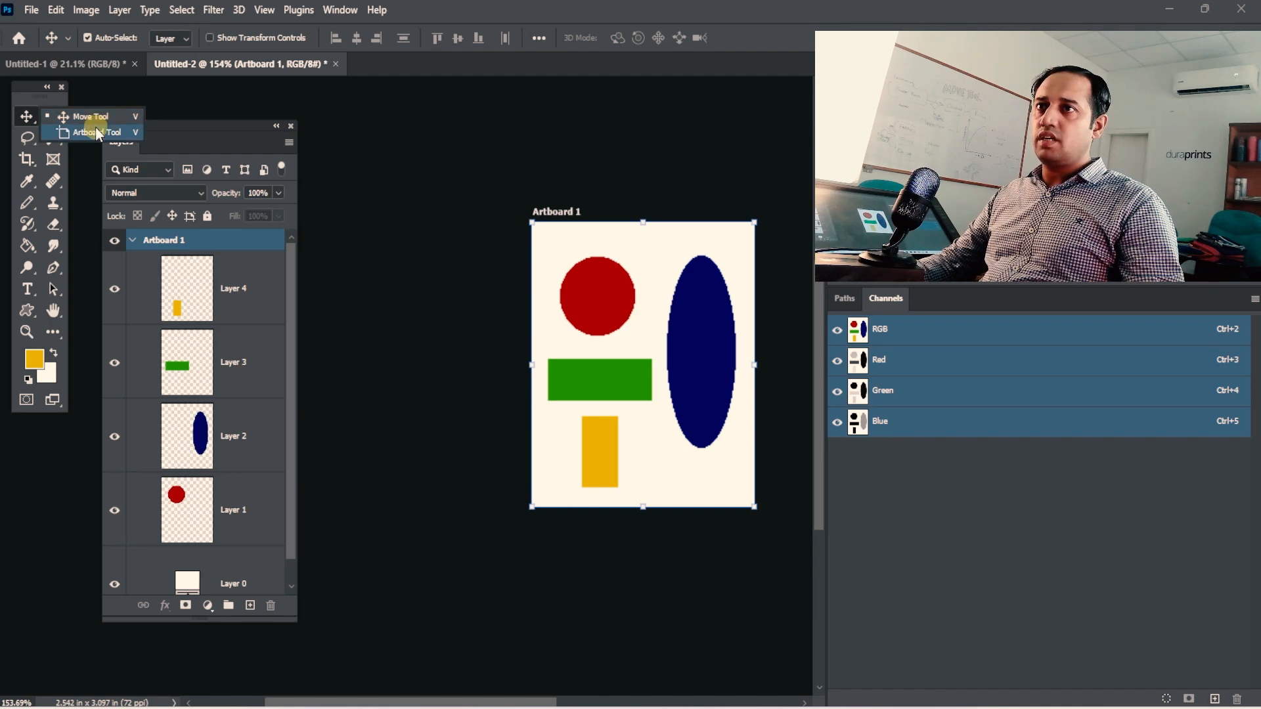
pyautogui.click(91, 129)
pyautogui.moveTo(509, 224); pyautogui.dragTo(306, 507)
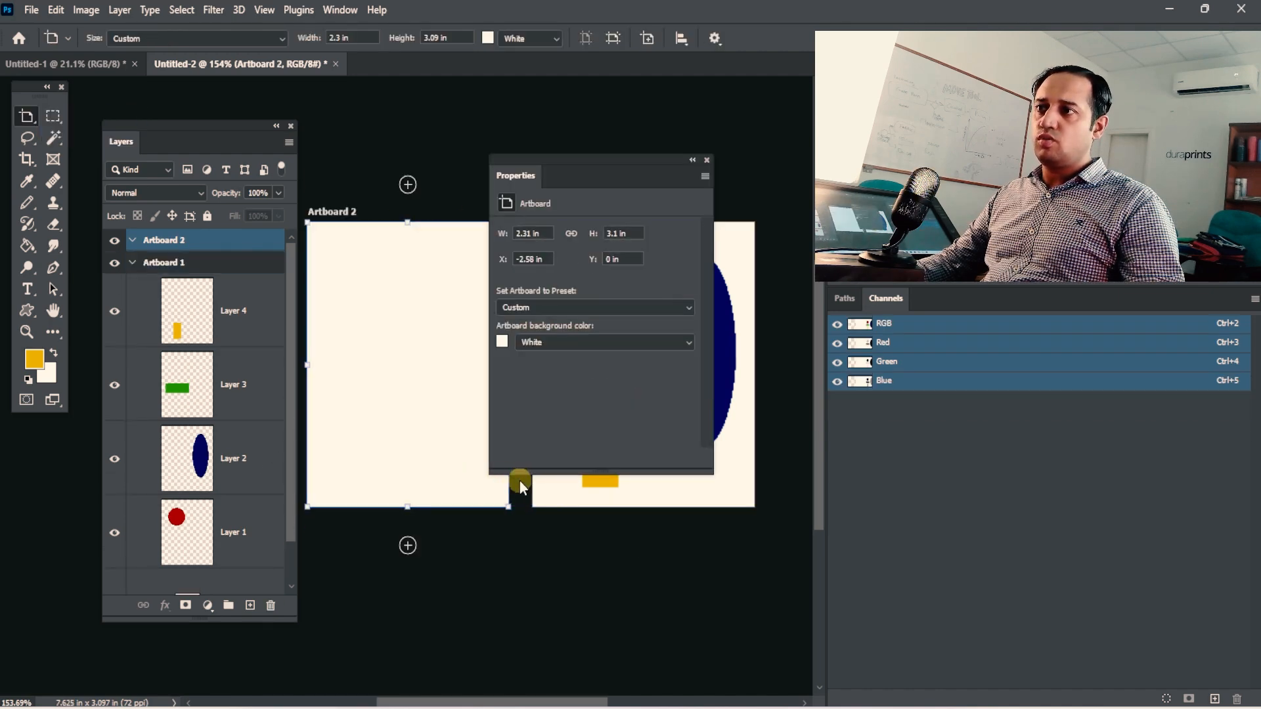
pyautogui.click(707, 160)
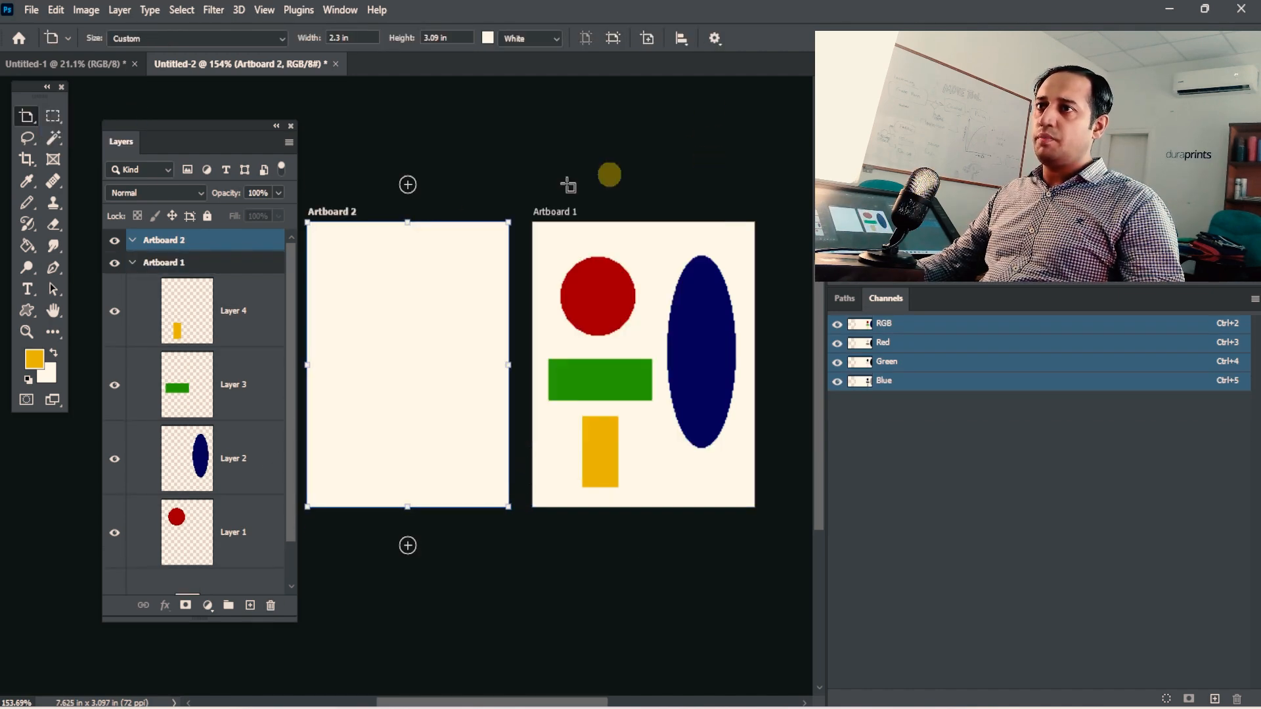
# Move the red circle from Artboard 1 onto Artboard 2 with the Move tool.
pyautogui.click(52, 120)
pyautogui.click(91, 116)
pyautogui.moveTo(601, 299); pyautogui.dragTo(443, 322)
# Undo the red circle's move and the creation of both artboards.
pyautogui.press('ctrl')
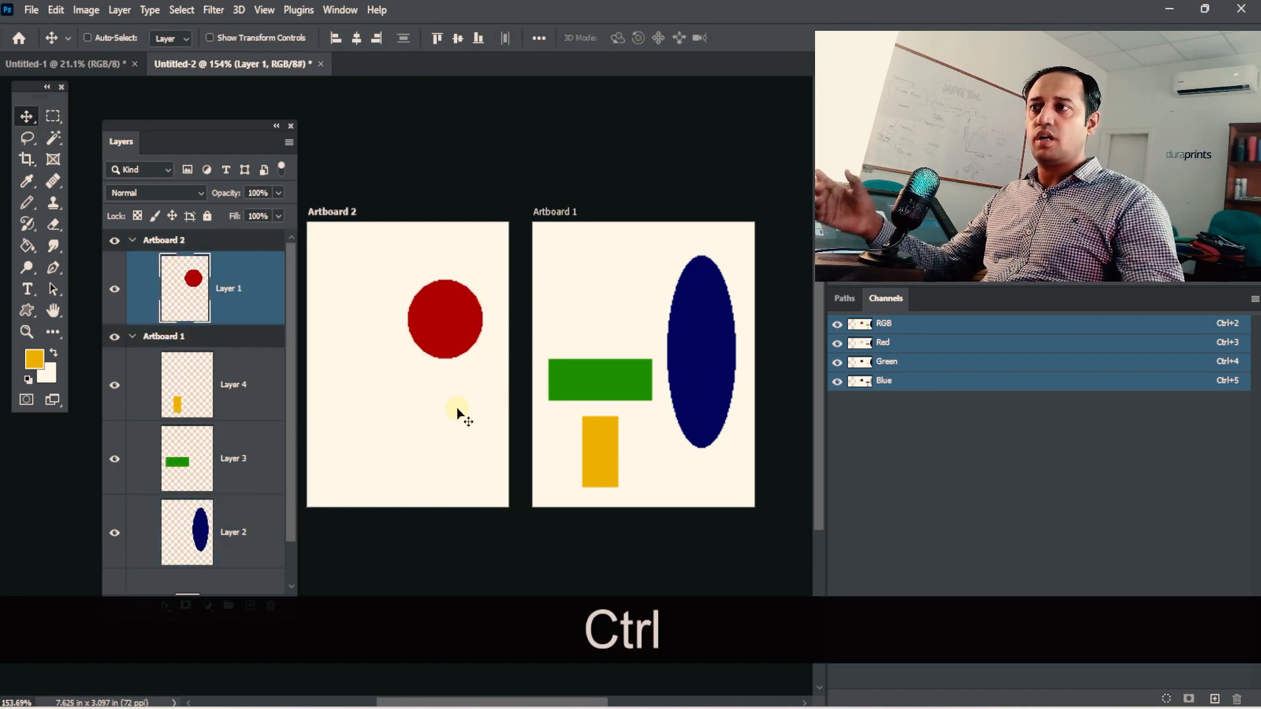
pyautogui.hotkey('ctrl', 'z')
pyautogui.hotkey('ctrl', 'z')
pyautogui.hotkey('ctrl', 'z')
pyautogui.press('space')
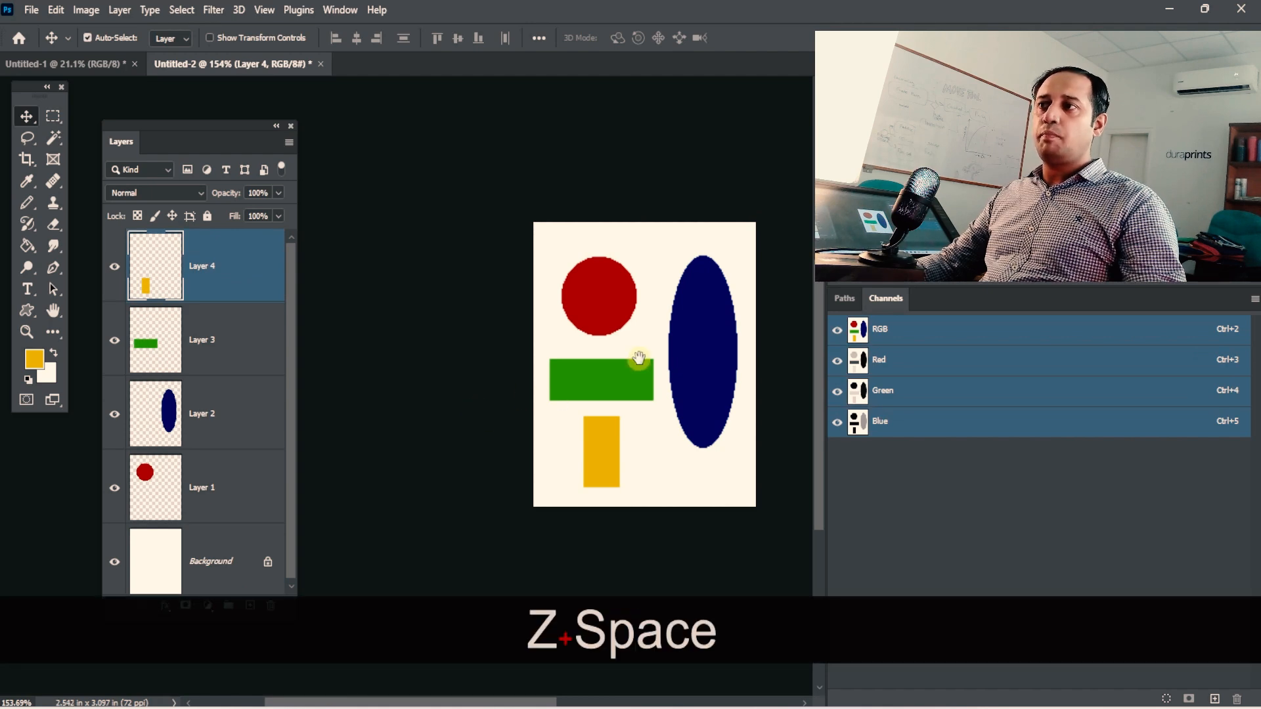
pyautogui.moveTo(639, 358); pyautogui.dragTo(538, 361)
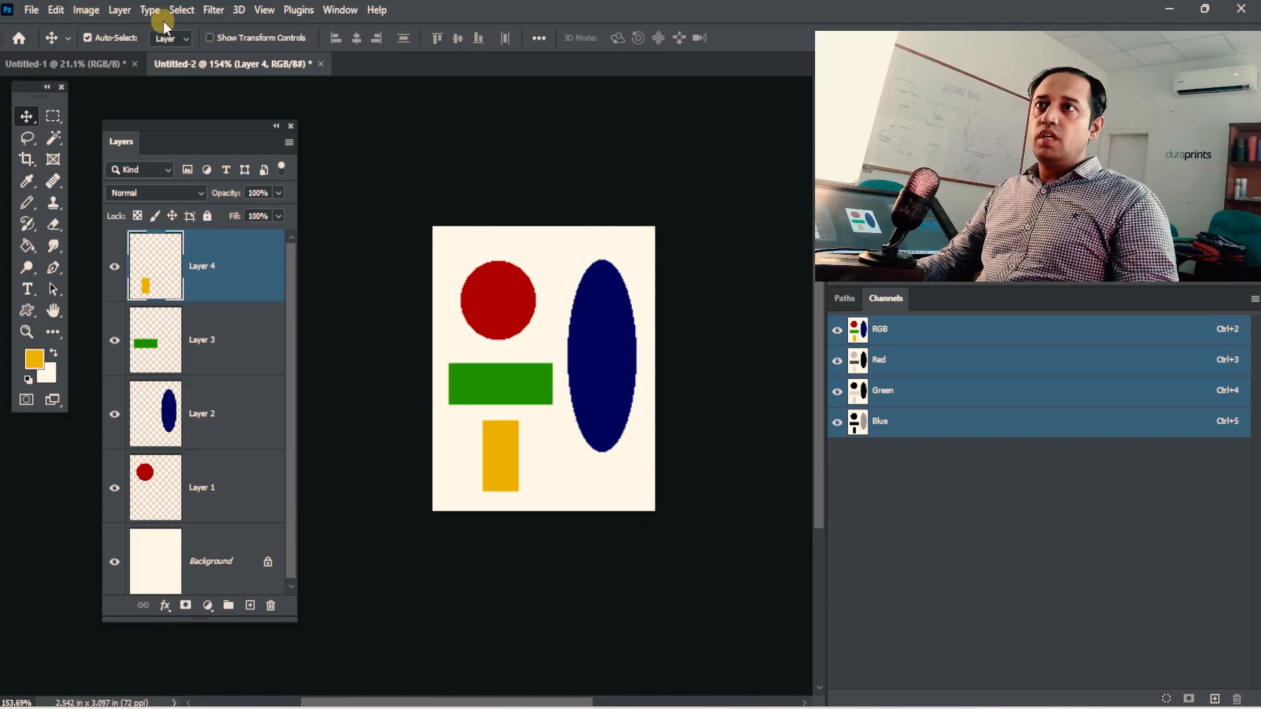
# Select Layers 1 through 4 and group them, undoing the grouping once and repeating it.
pyautogui.click(150, 15)
pyautogui.moveTo(120, 9)
pyautogui.moveTo(249, 31)
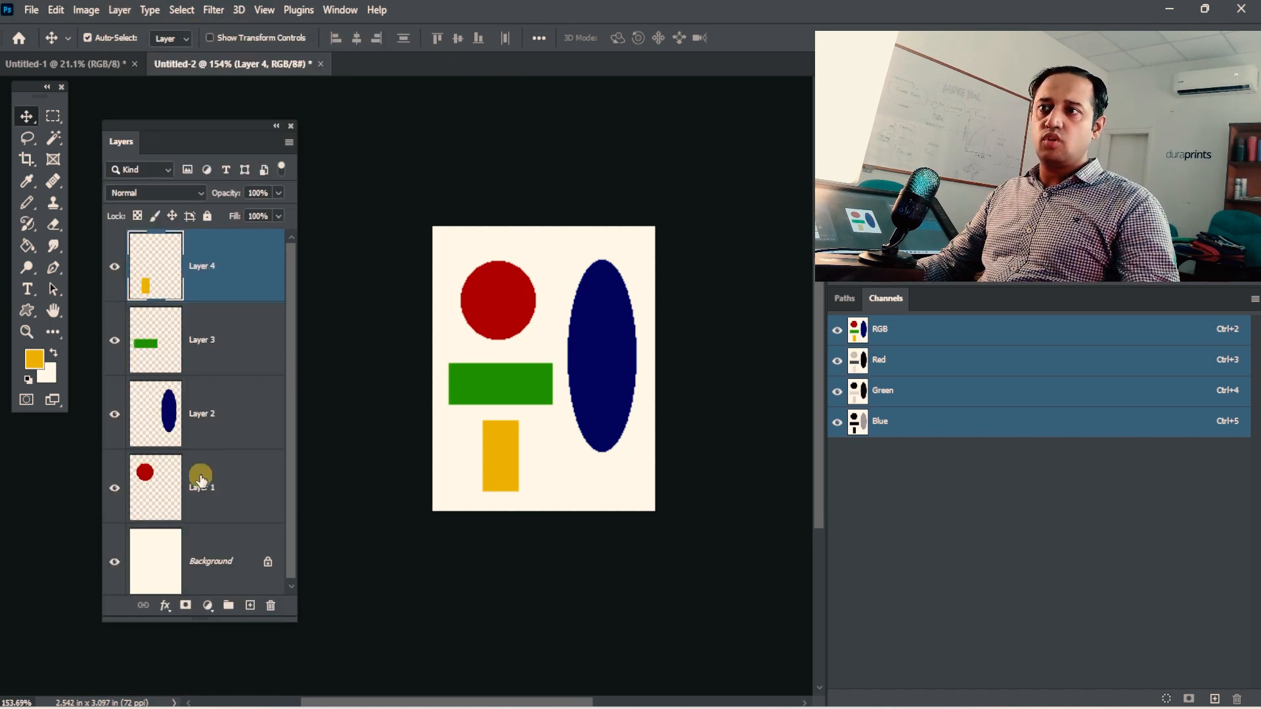
pyautogui.keyDown('shift'); pyautogui.click(201, 487); pyautogui.keyUp('shift')
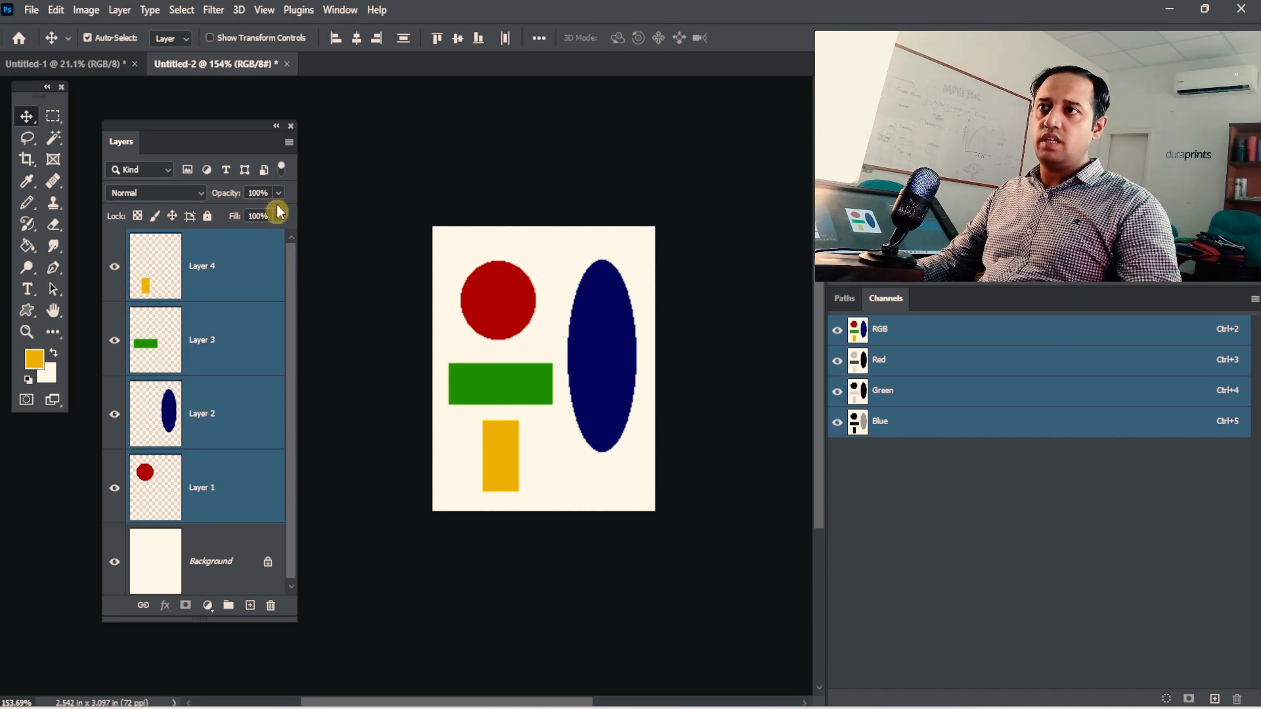
pyautogui.click(287, 145)
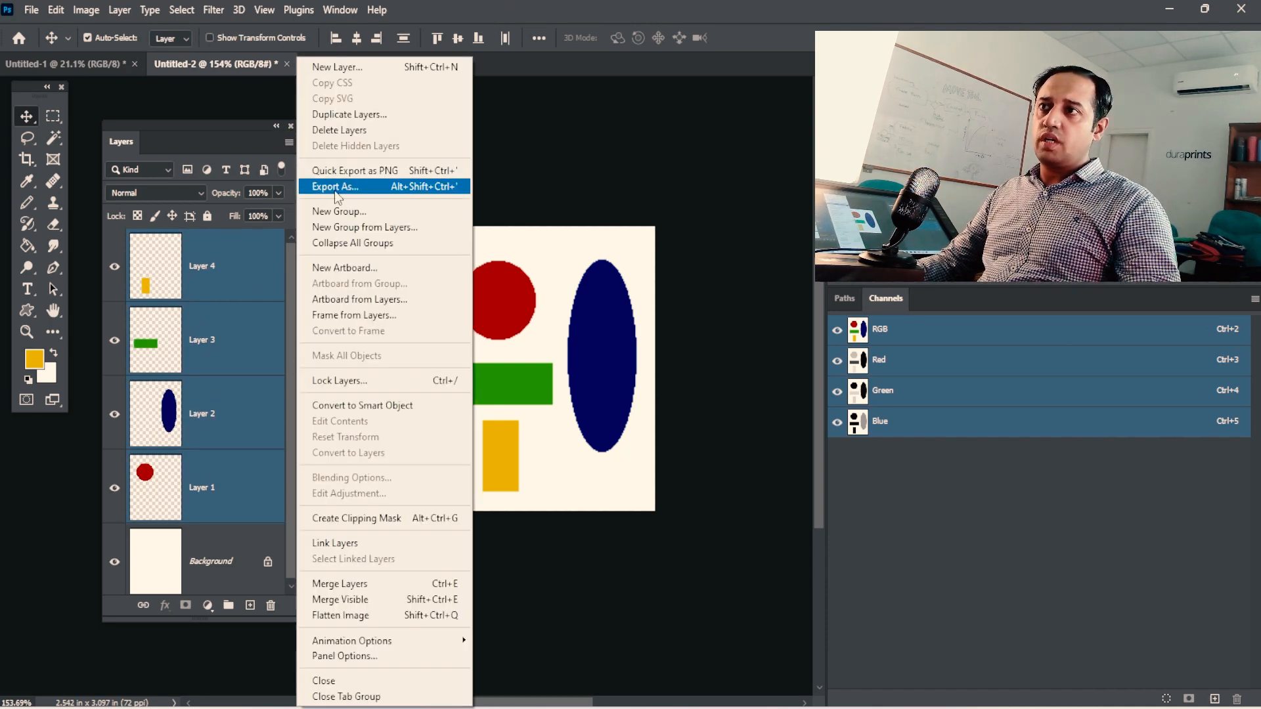
pyautogui.click(204, 130)
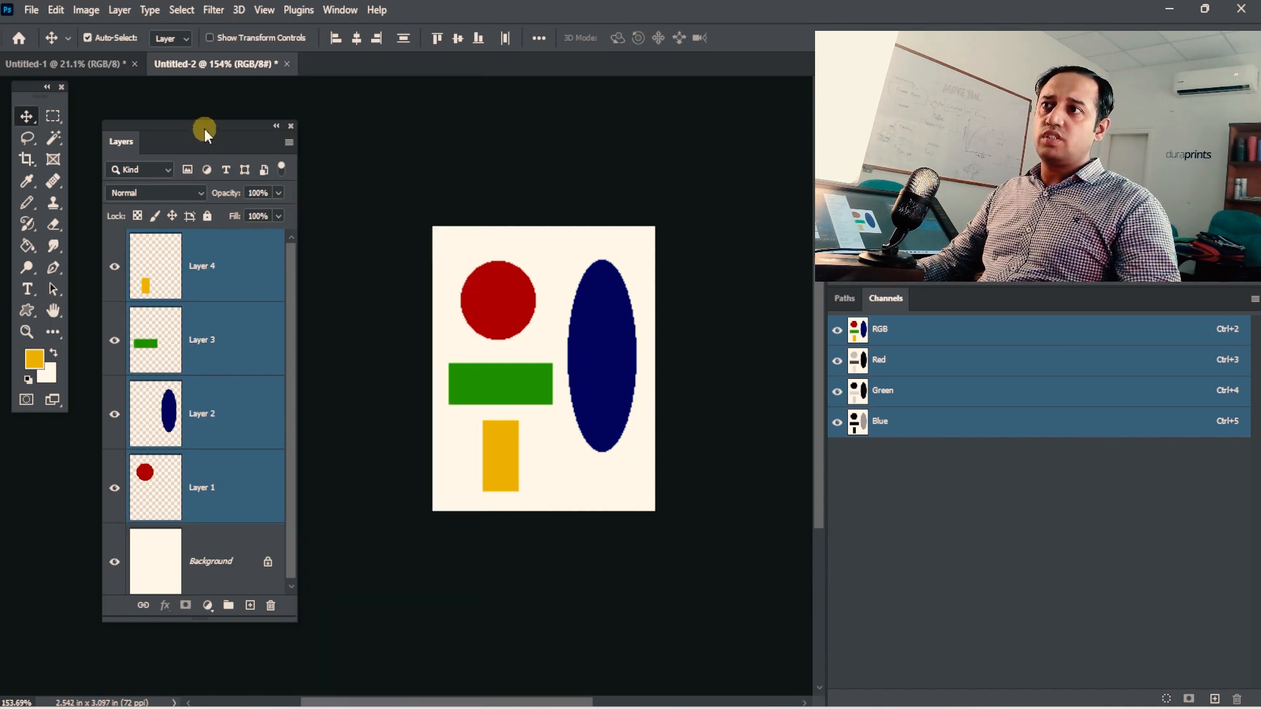
pyautogui.hotkey('ctrl', 'g')
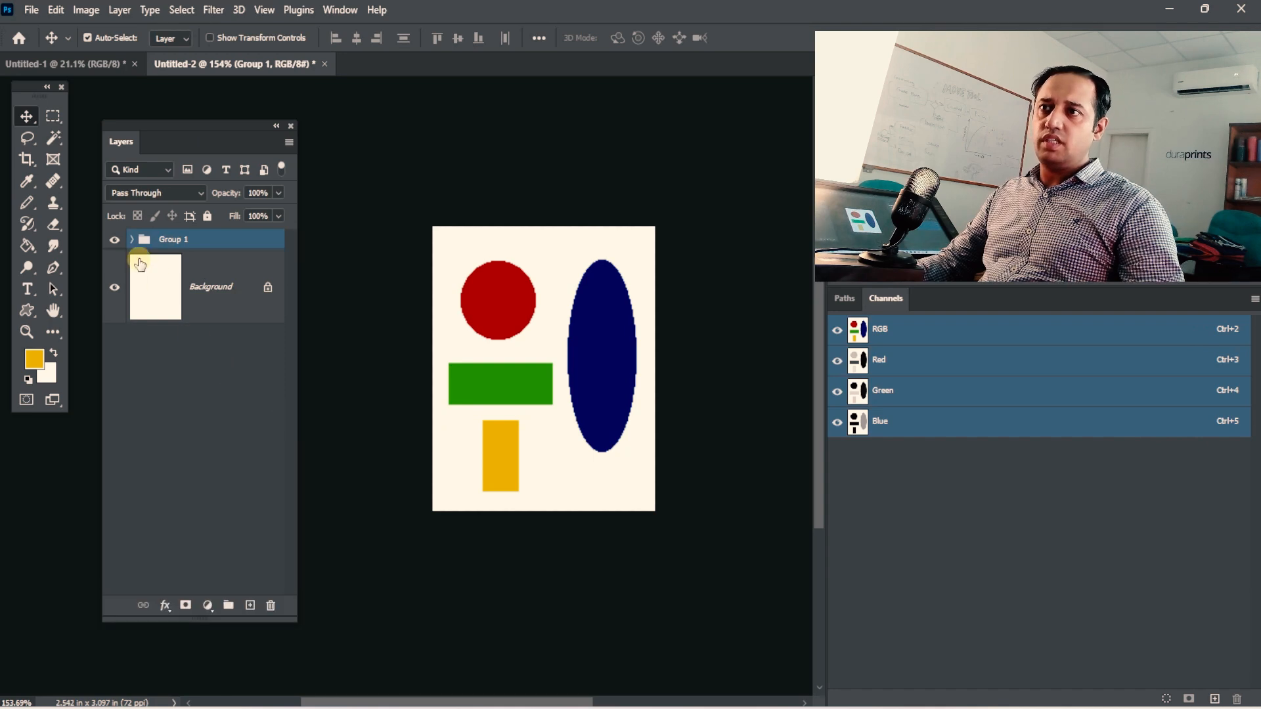
pyautogui.hotkey('ctrl', 'z')
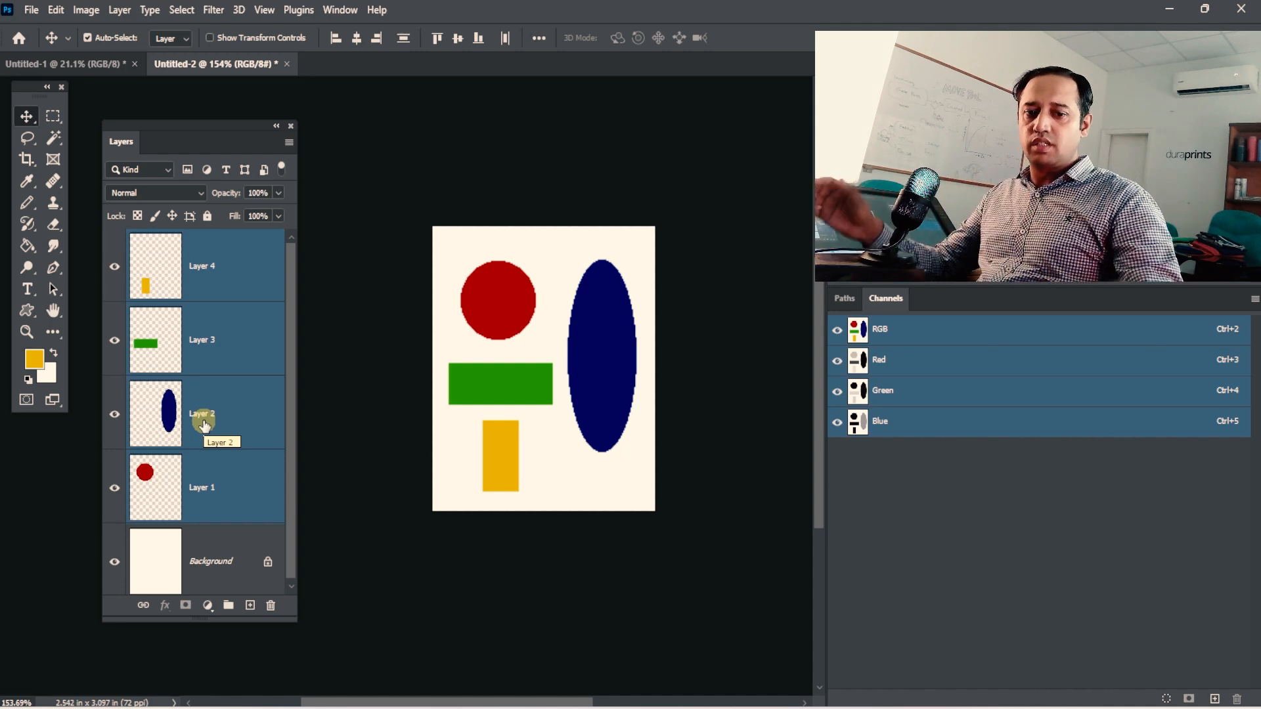
pyautogui.hotkey('ctrl', 'g')
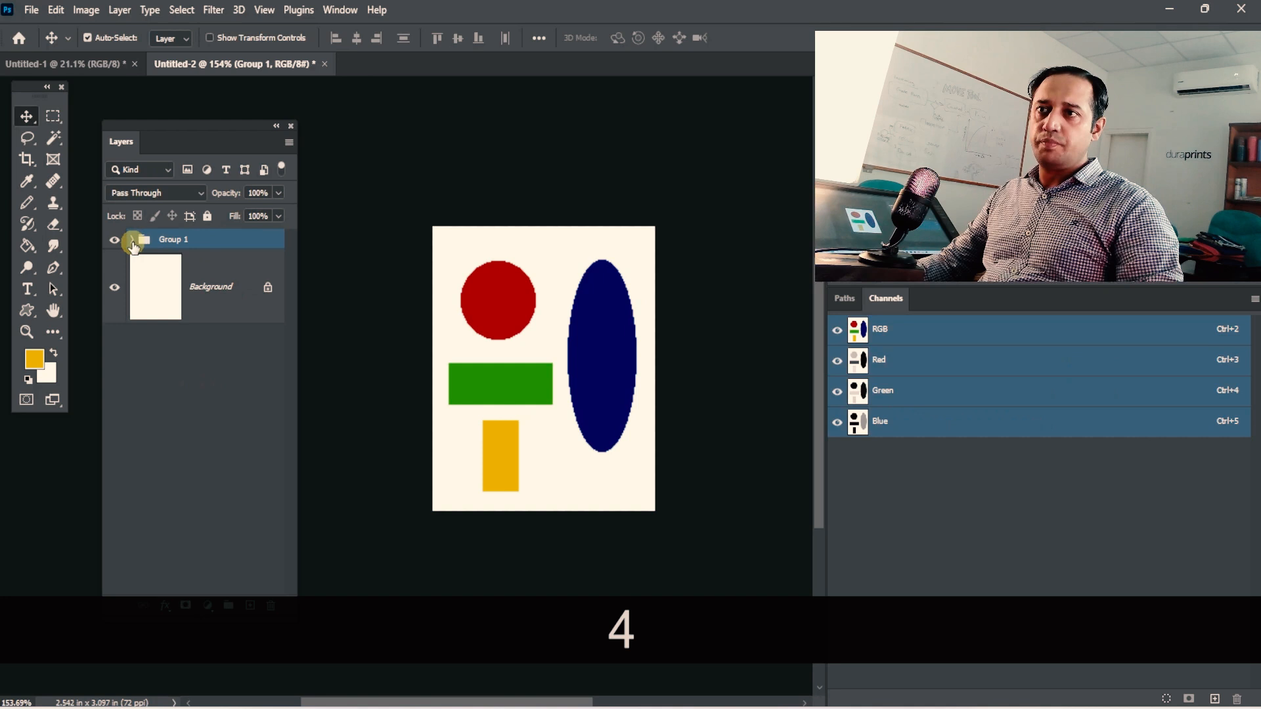
# Expand Group 1 to examine the layers it contains, and collapse it again.
pyautogui.click(132, 244)
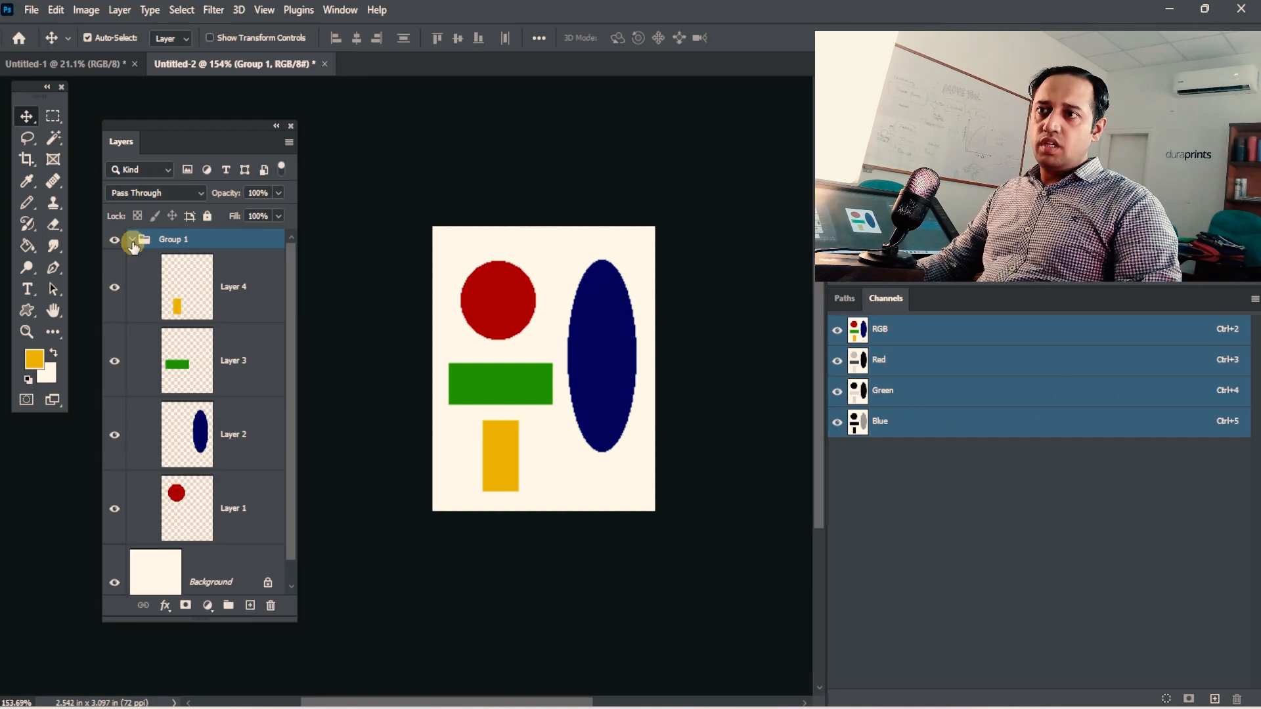
pyautogui.click(132, 243)
pyautogui.click(132, 243)
pyautogui.click(132, 243)
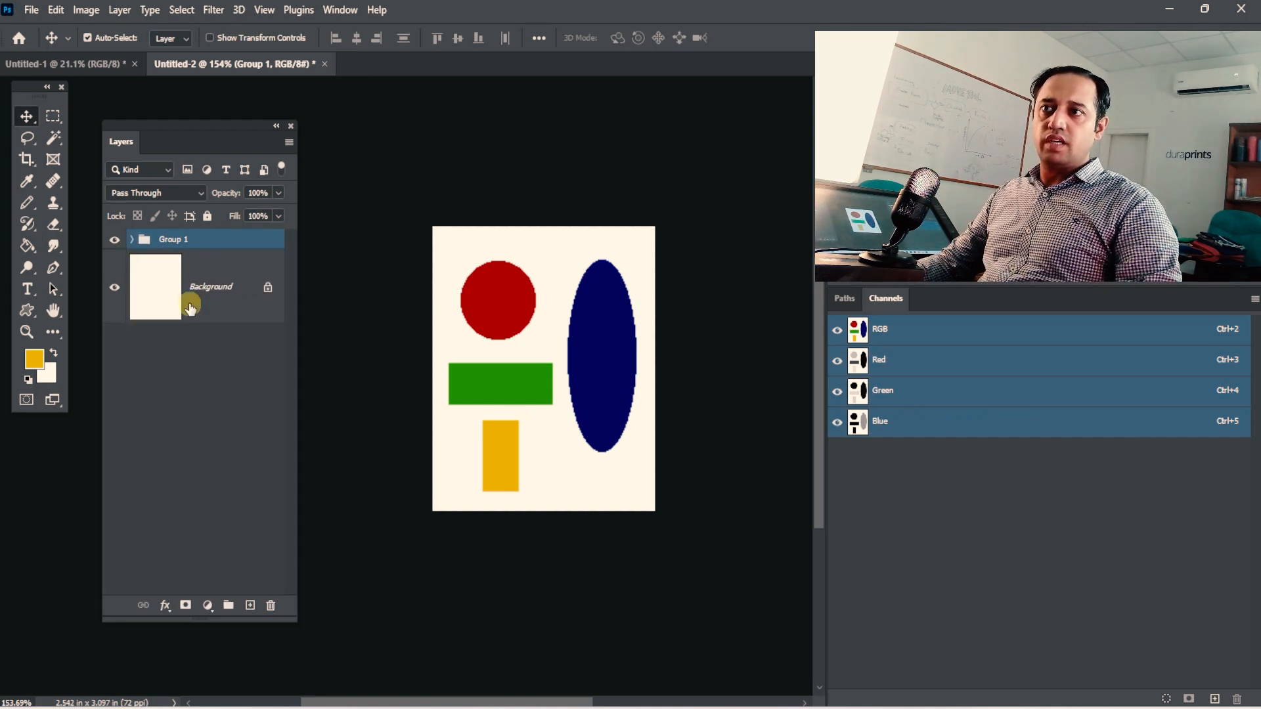
# Convert Group 1 into an artboard with the Artboard from Group command.
pyautogui.click(115, 12)
pyautogui.moveTo(131, 30)
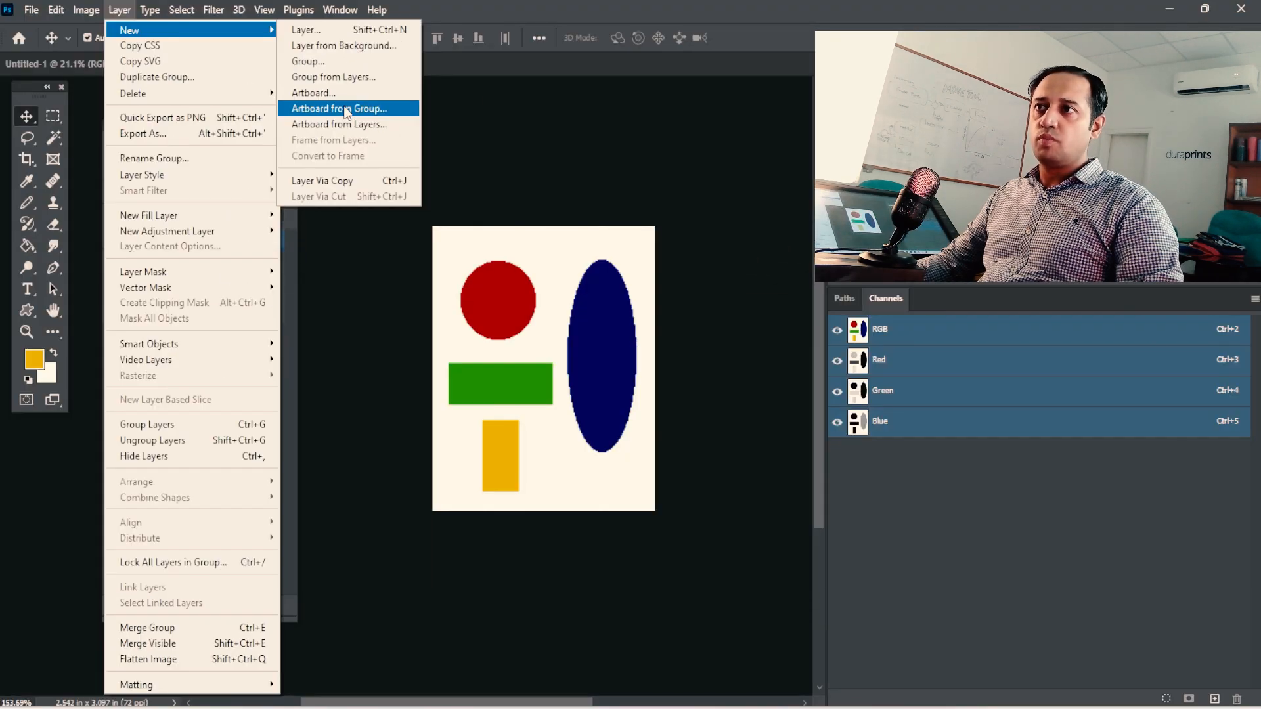
pyautogui.click(339, 109)
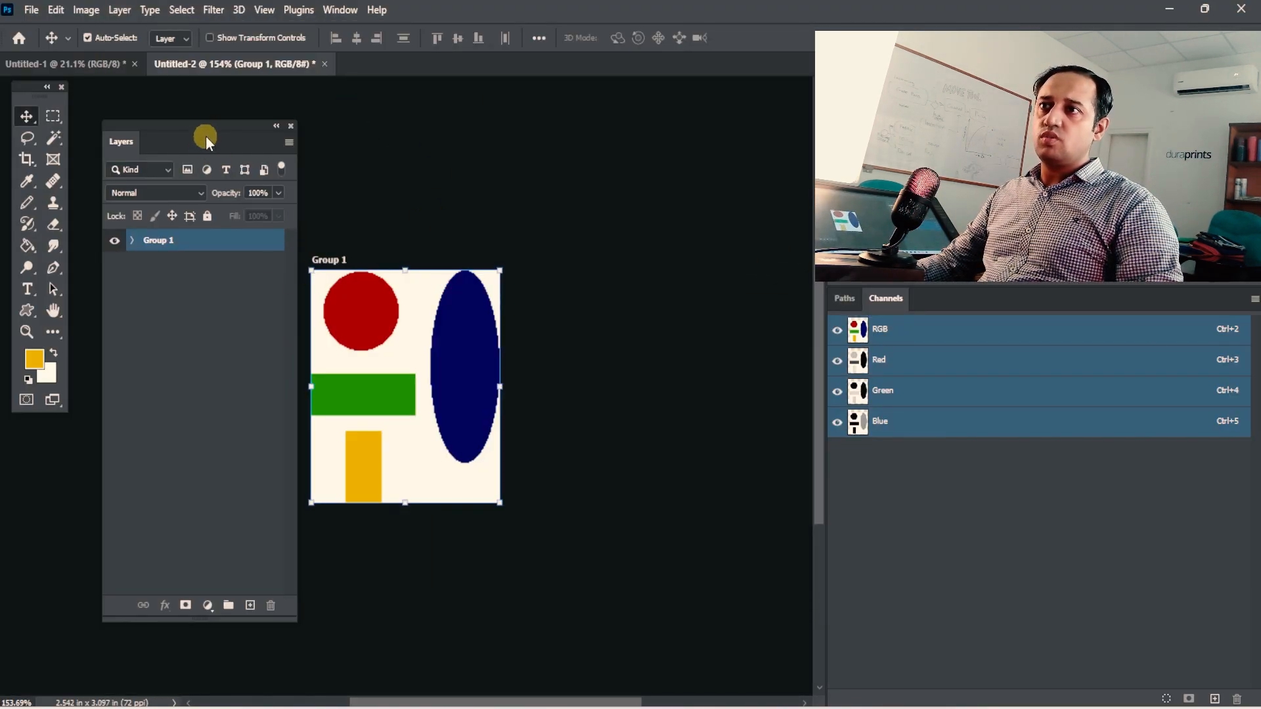
pyautogui.moveTo(398, 351); pyautogui.dragTo(575, 328)
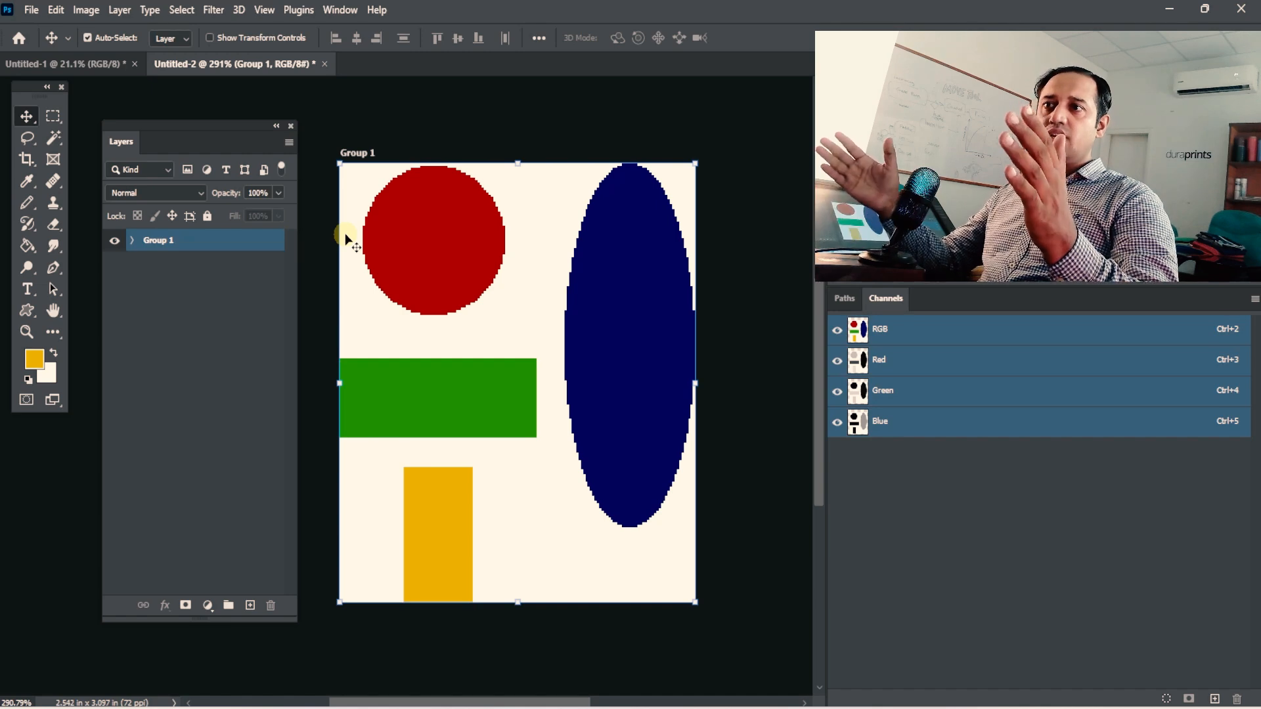
pyautogui.moveTo(346, 239); pyautogui.dragTo(140, 184)
# Draw an artboard about 1.55 × 2.65 in beside the Group 1 artboard with the Artboard Tool, and undo it.
pyautogui.rightClick(26, 116)
pyautogui.click(92, 129)
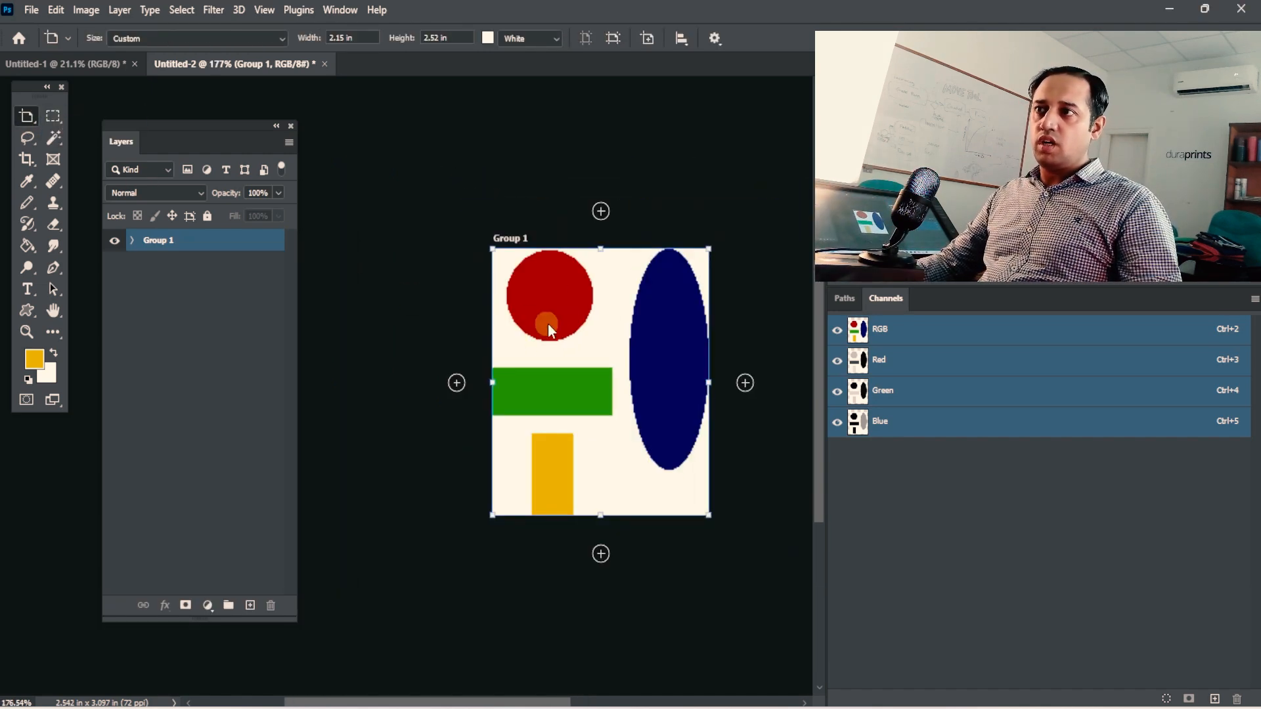
pyautogui.moveTo(450, 247); pyautogui.dragTo(298, 528)
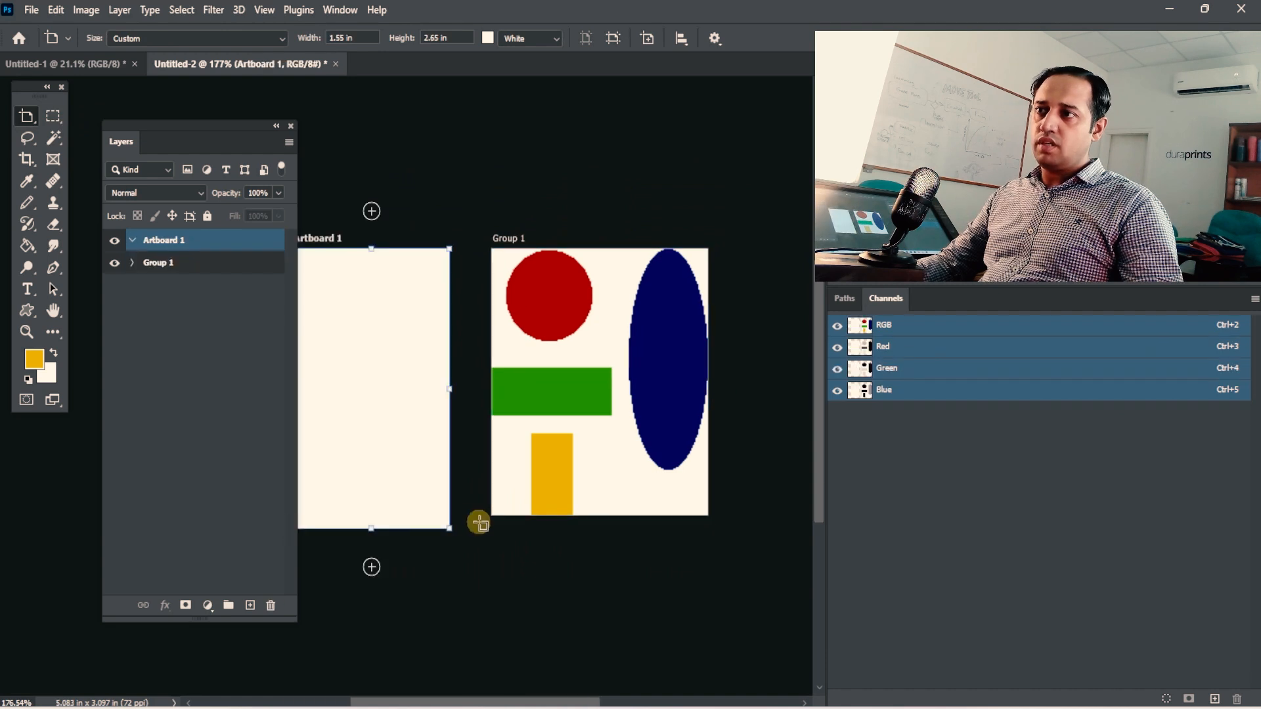
pyautogui.hotkey('ctrl', 'z')
pyautogui.press('space')
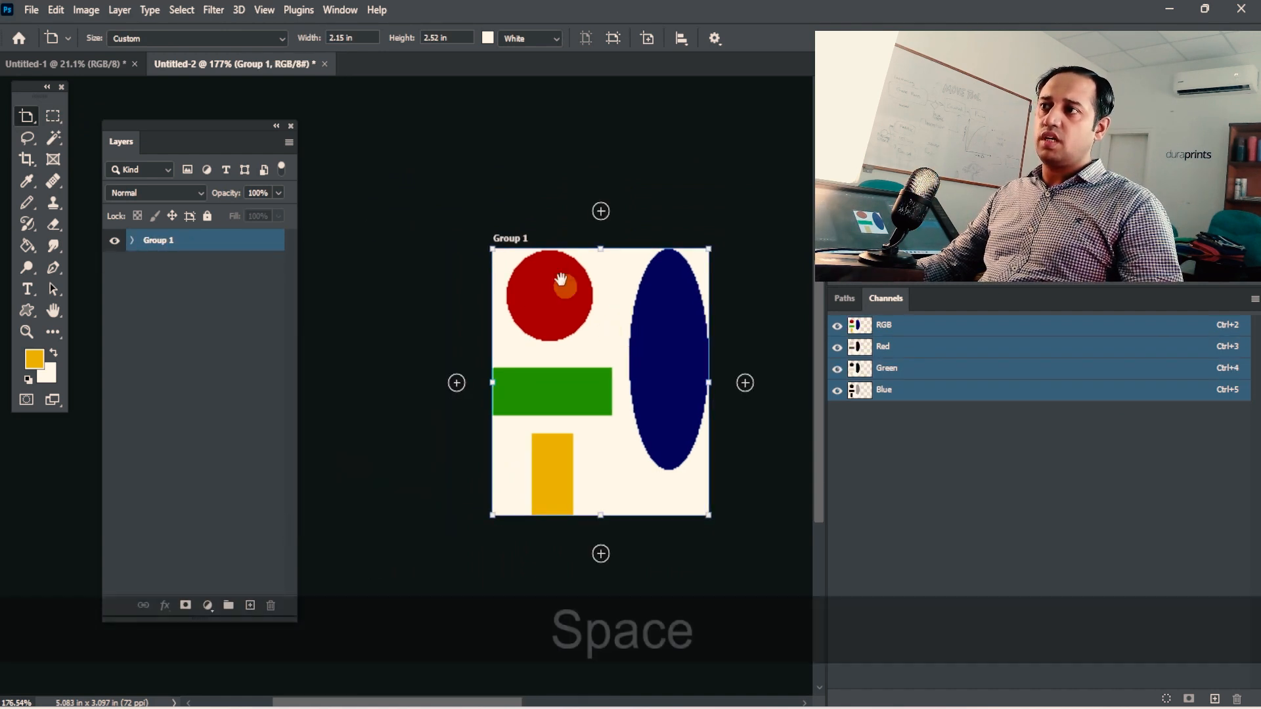
# Add an adjoining artboard of the same size above the Group 1 artboard.
pyautogui.click(600, 210)
pyautogui.moveTo(627, 462); pyautogui.dragTo(534, 245)
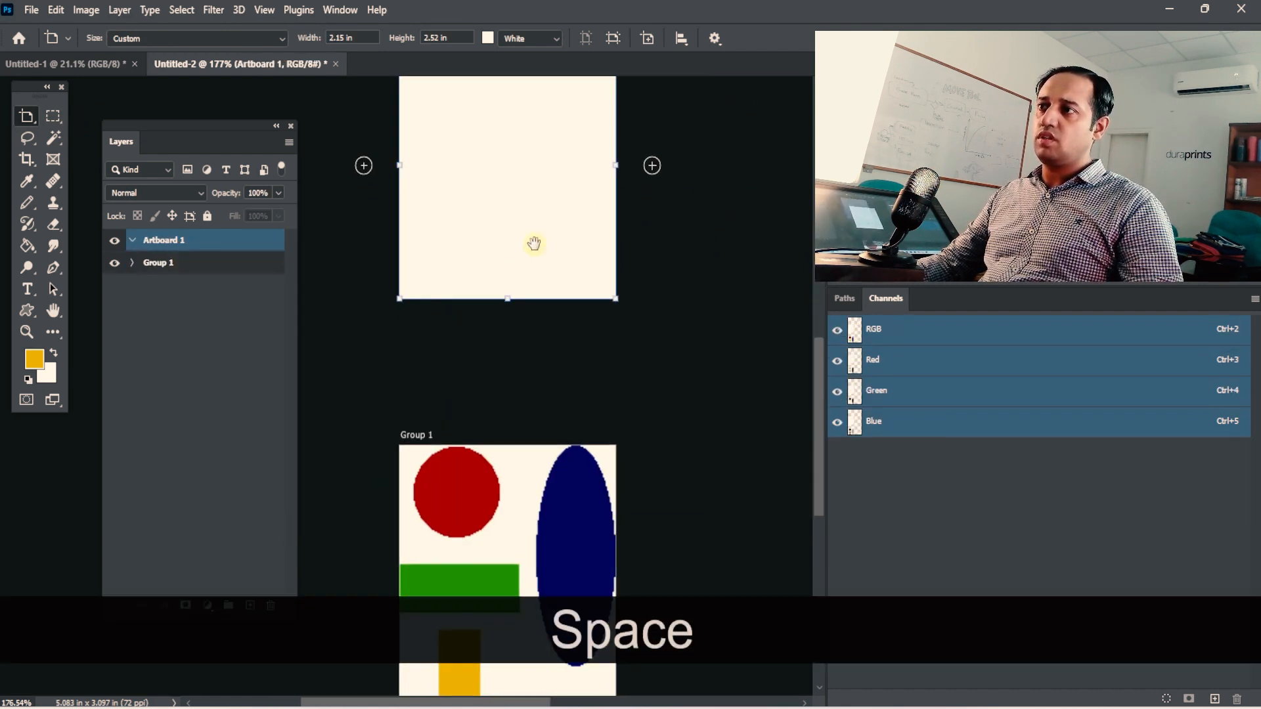
pyautogui.moveTo(597, 435); pyautogui.dragTo(543, 419)
# Undo the added artboard, the artboard made from Group 1 and the grouping of the layers.
pyautogui.hotkey('ctrl', 'z')
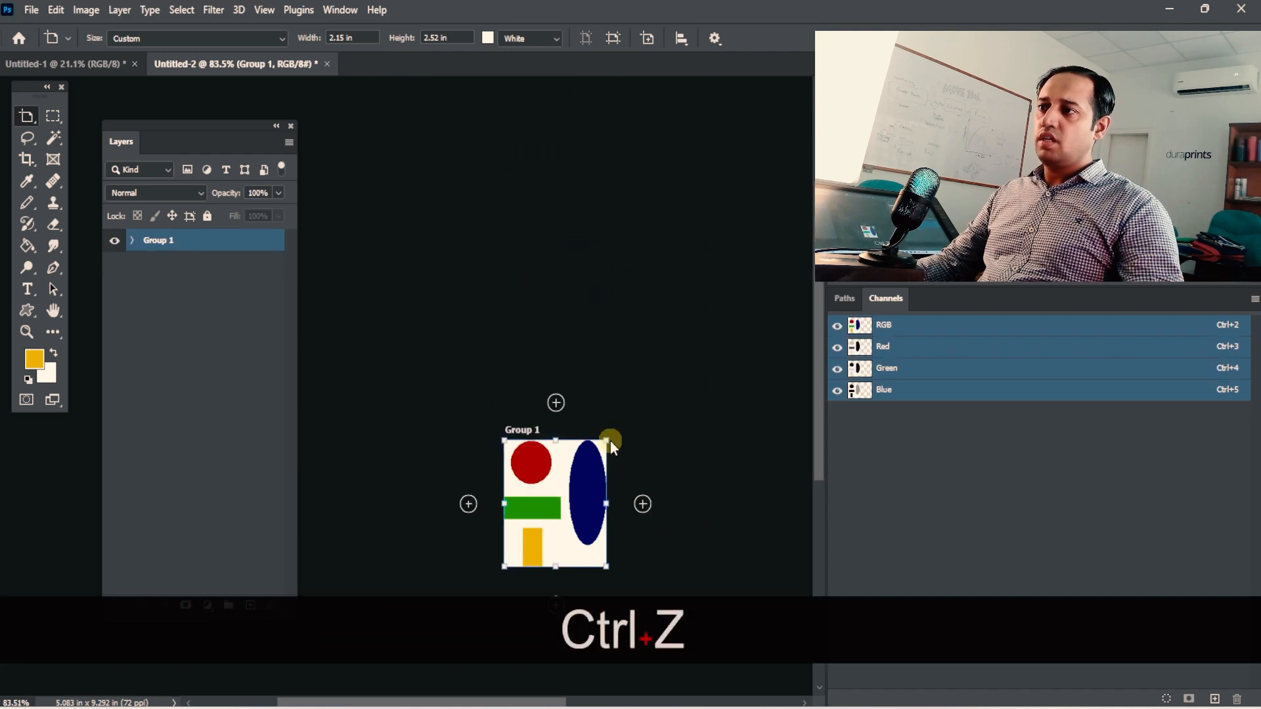
pyautogui.hotkey('ctrl', 'z')
pyautogui.hotkey('ctrl', 'z')
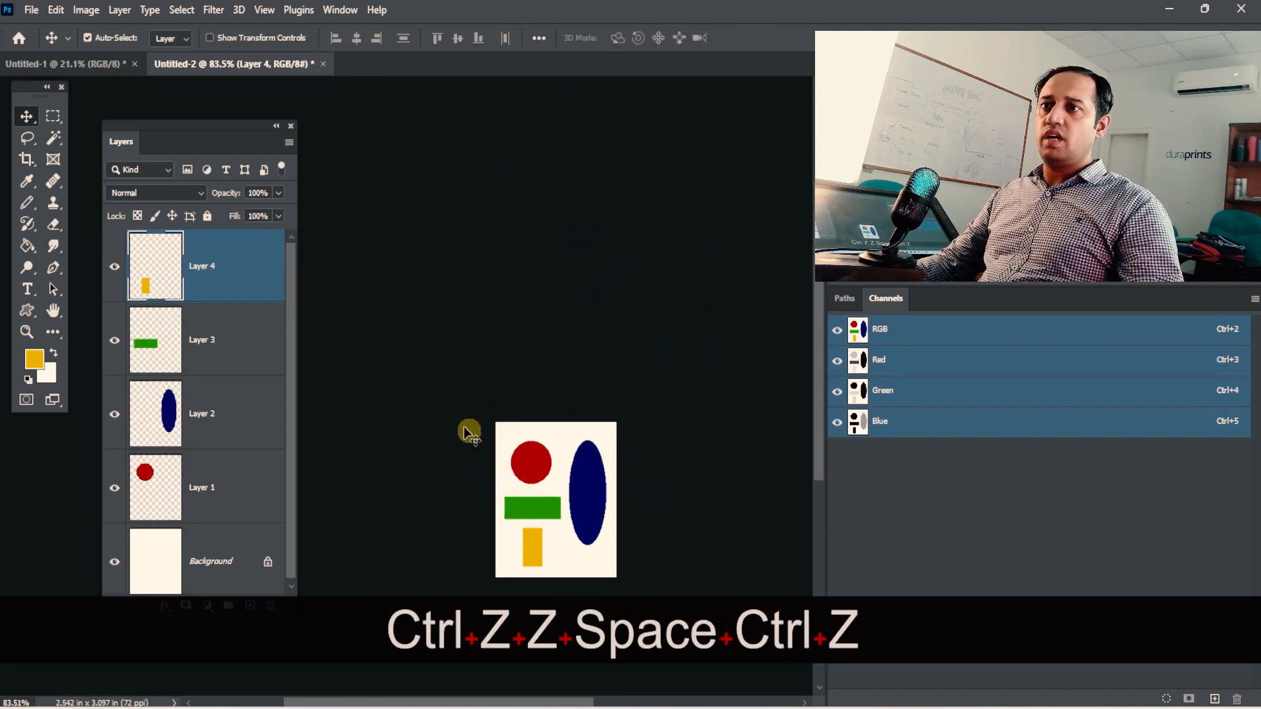
pyautogui.moveTo(518, 411); pyautogui.dragTo(332, 304)
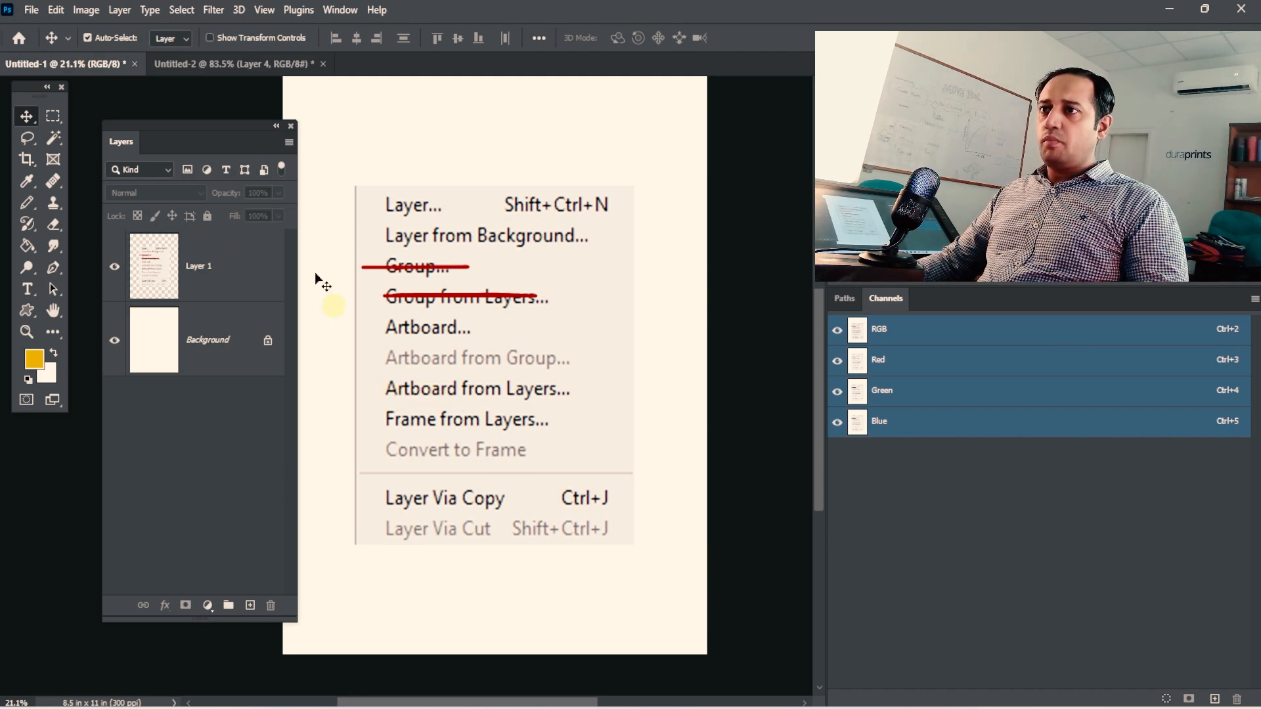
# Switch to the Untitled-2 document containing the four coloured shapes.
pyautogui.click(203, 63)
pyautogui.press('space')
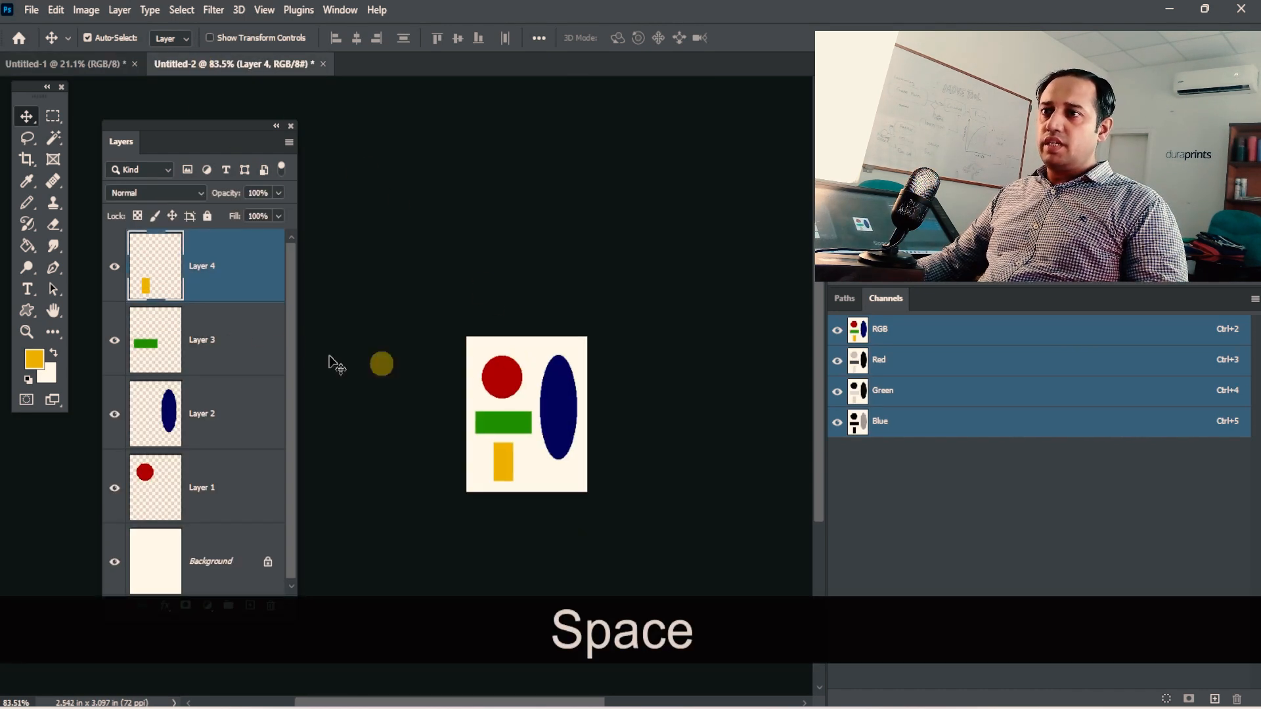
pyautogui.press('4')
pyautogui.press('4')
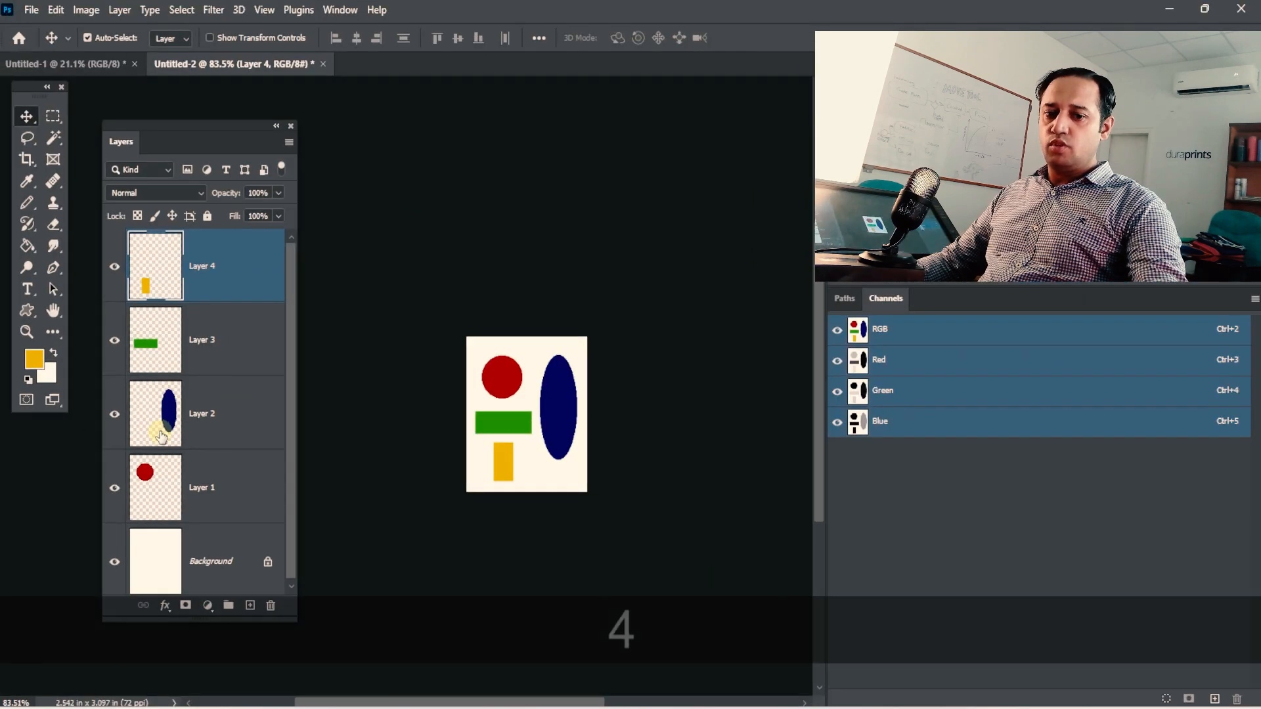
pyautogui.press('1')
pyautogui.press('1')
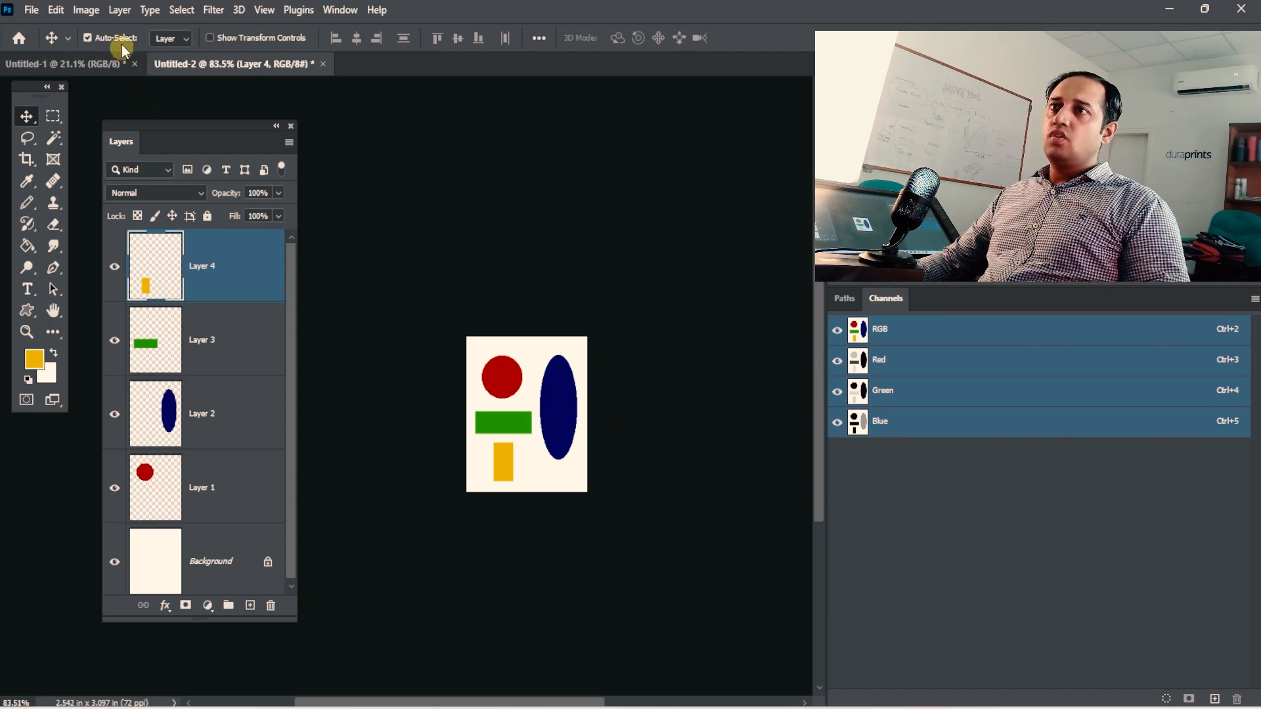
# Create an artboard from Layer 4 alone with the default settings, and undo it.
pyautogui.click(121, 10)
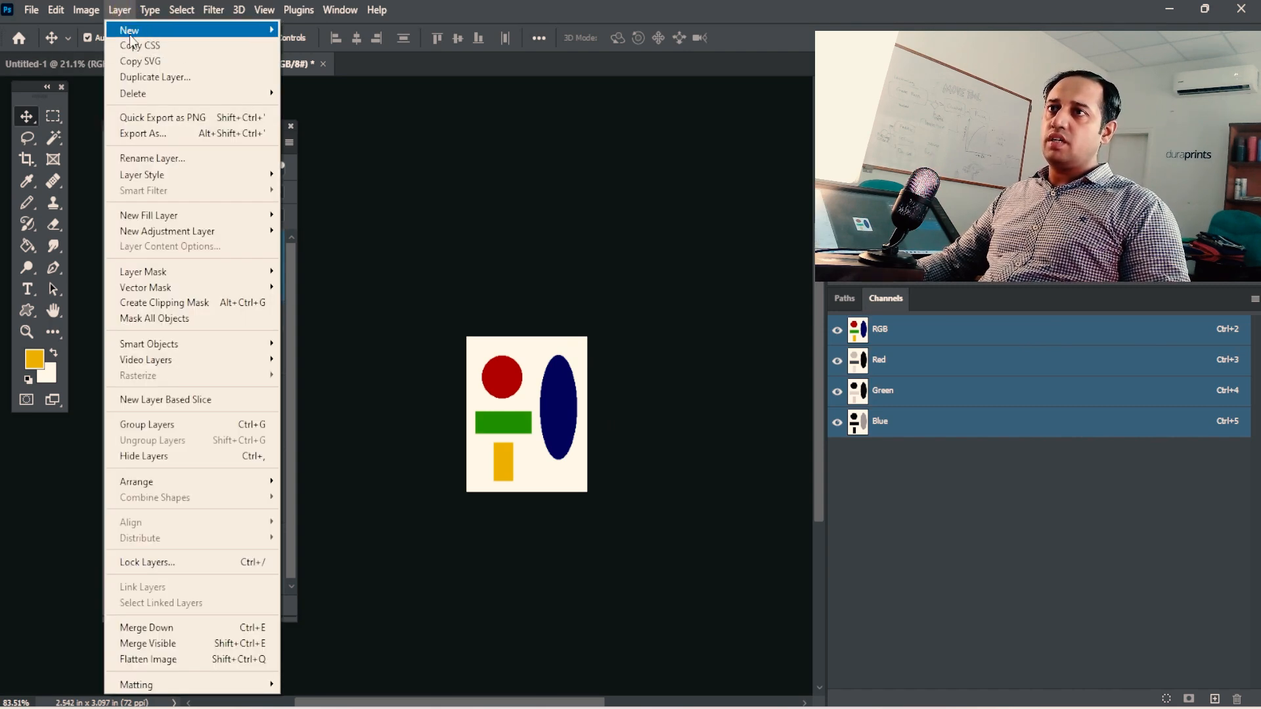
pyautogui.moveTo(281, 34)
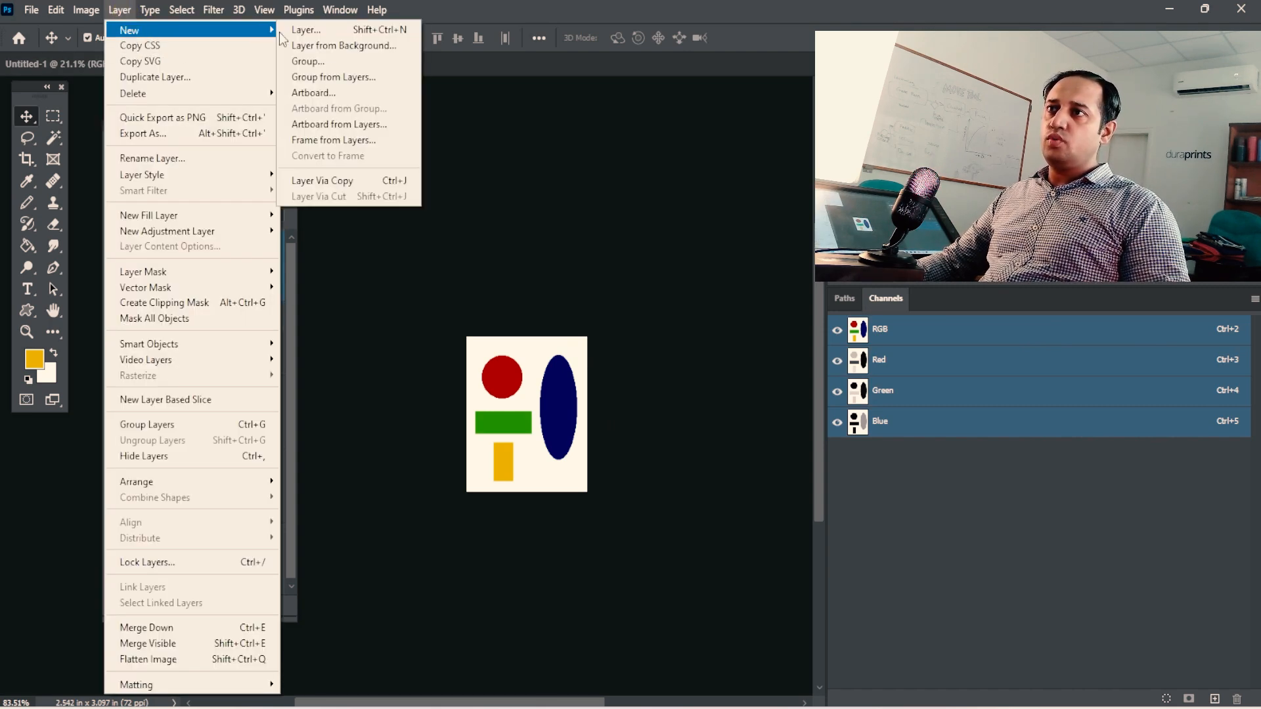
pyautogui.click(338, 124)
pyautogui.click(466, 294)
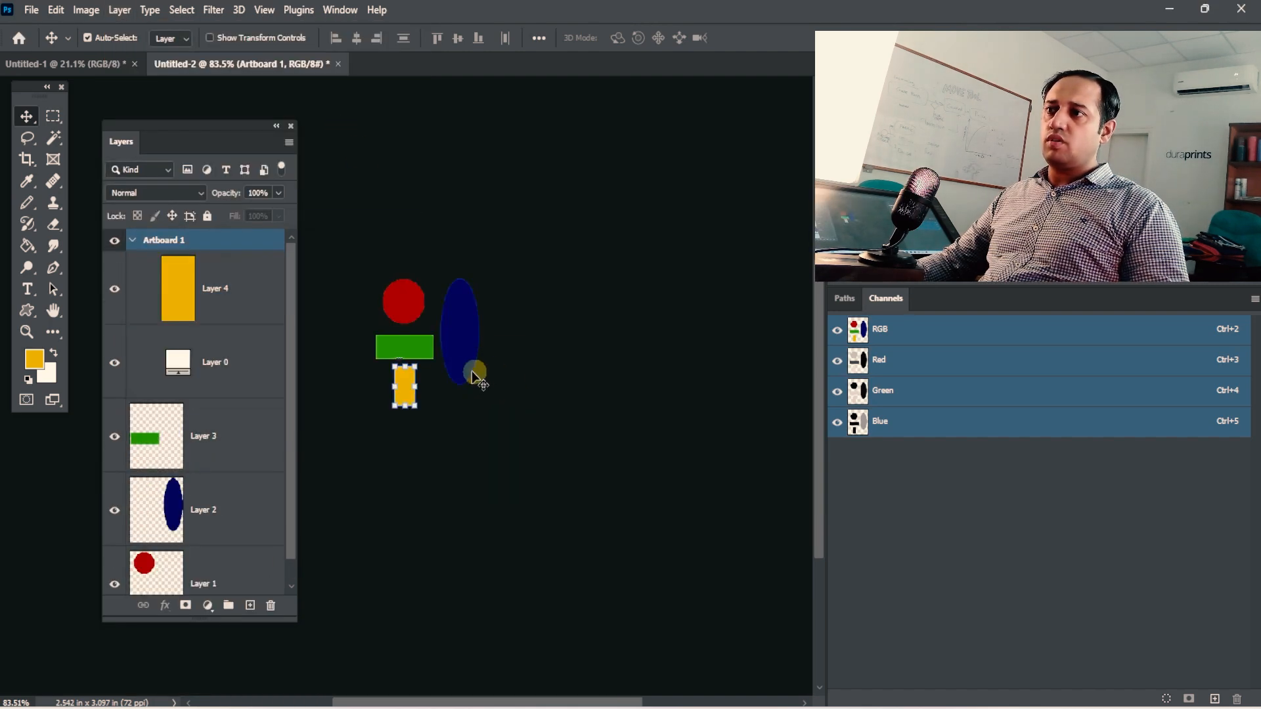
pyautogui.moveTo(454, 386); pyautogui.dragTo(576, 402)
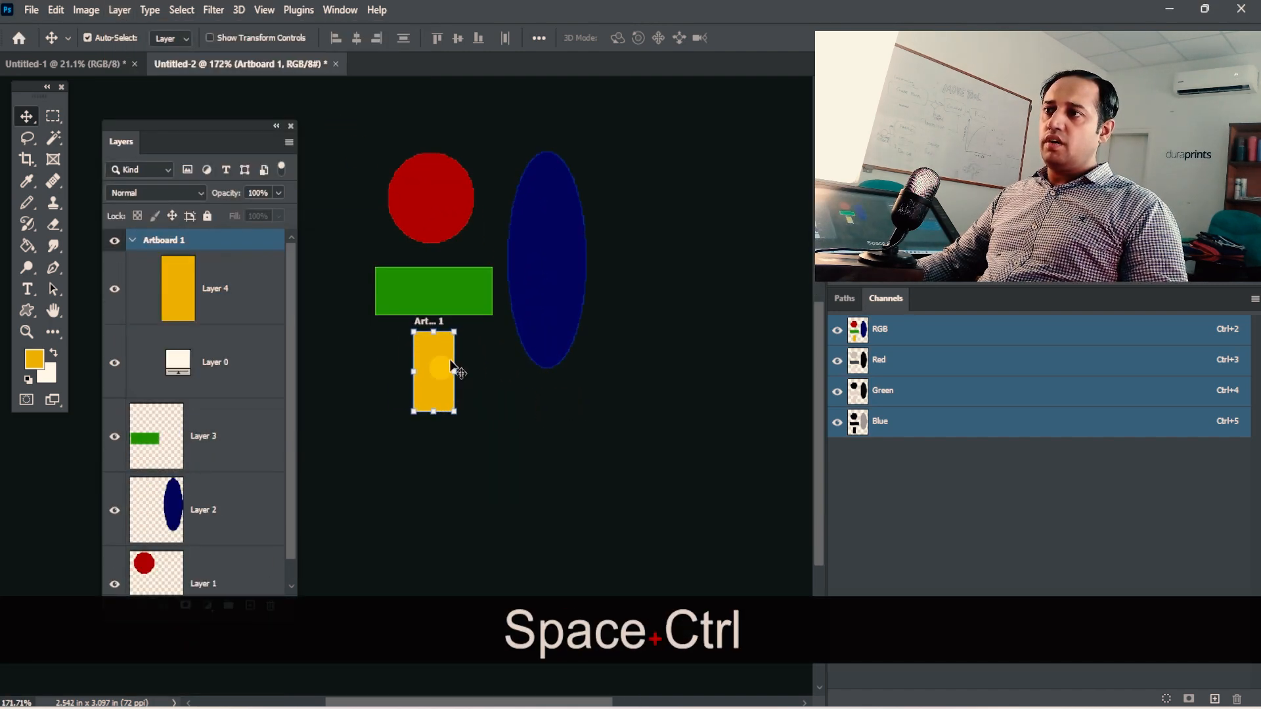
pyautogui.moveTo(439, 340); pyautogui.dragTo(495, 340)
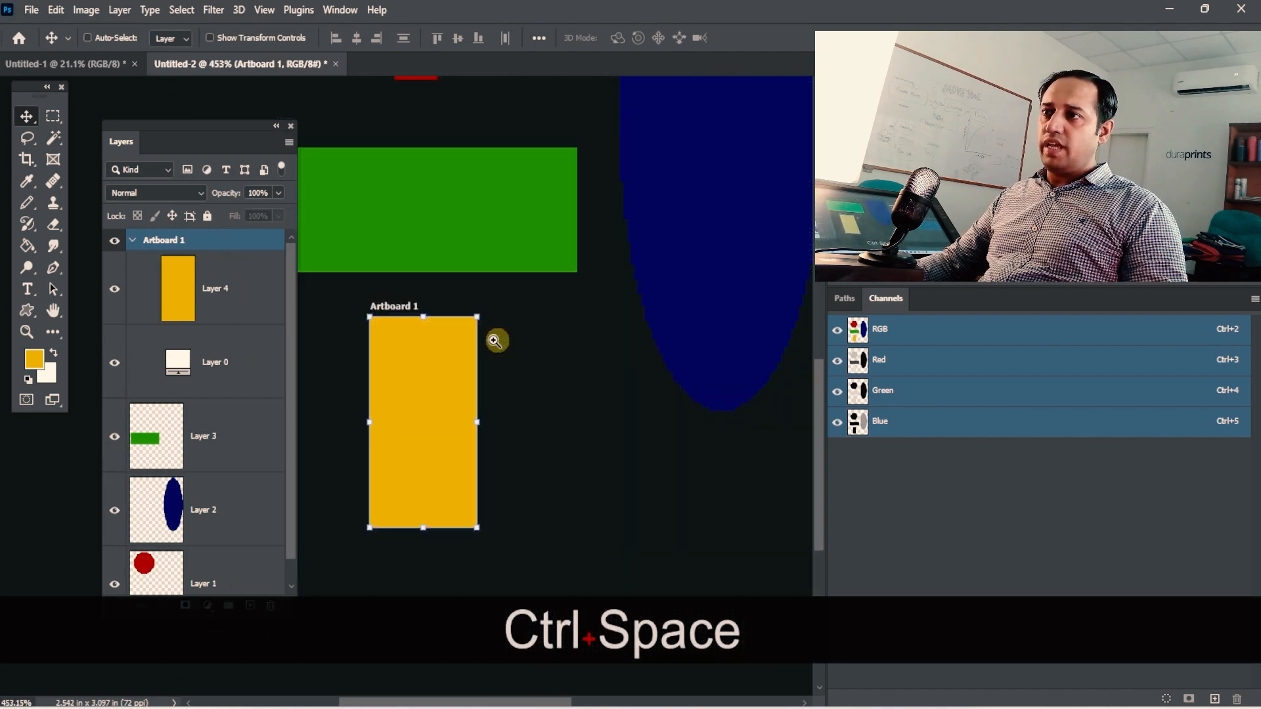
pyautogui.moveTo(401, 321); pyautogui.dragTo(485, 402)
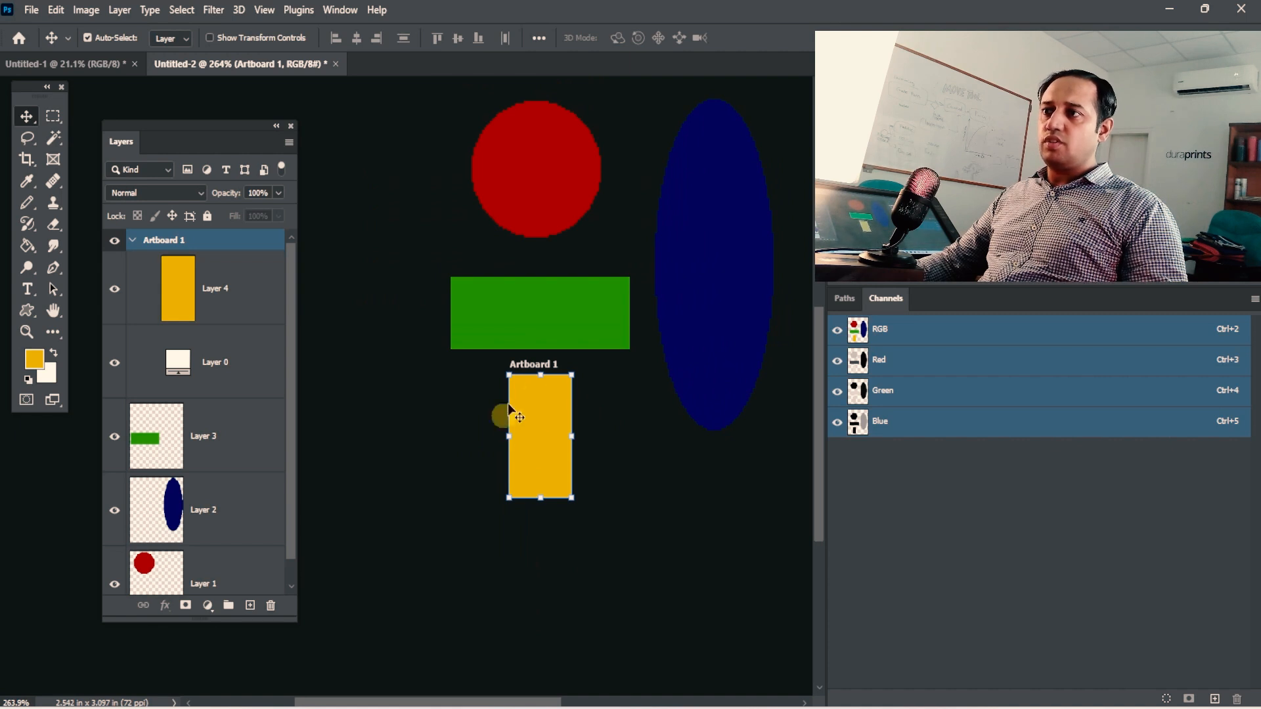
pyautogui.hotkey('ctrl', 'z')
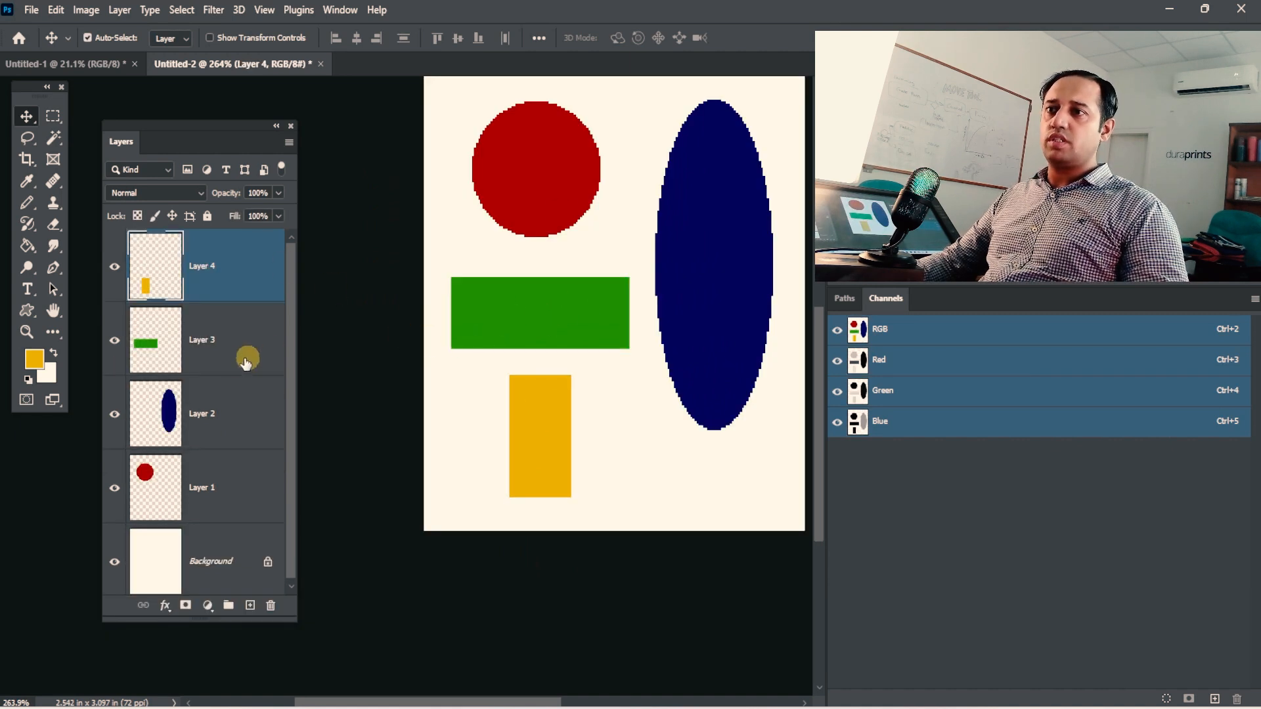
# Create a 155 × 182 px custom artboard from Layers 1 through 4, and undo it.
pyautogui.keyDown('shift'); pyautogui.click(220, 484); pyautogui.keyUp('shift')
pyautogui.click(117, 10)
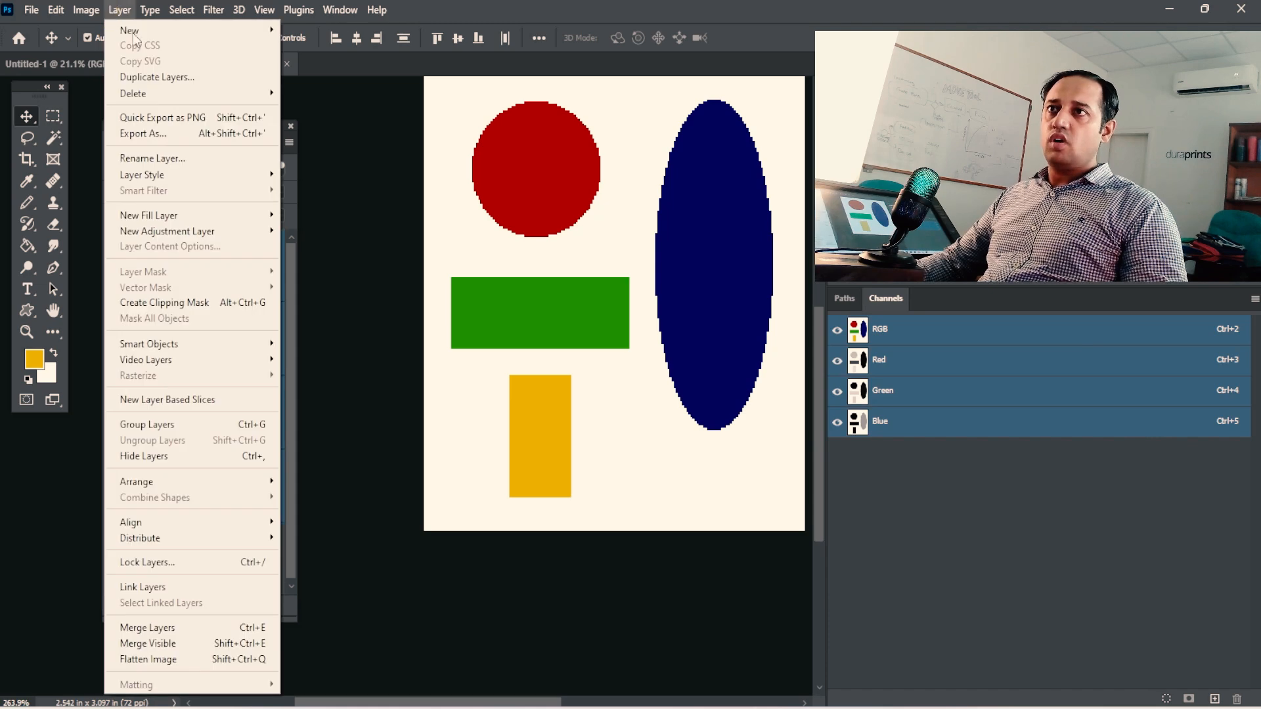
pyautogui.moveTo(197, 30)
pyautogui.click(350, 127)
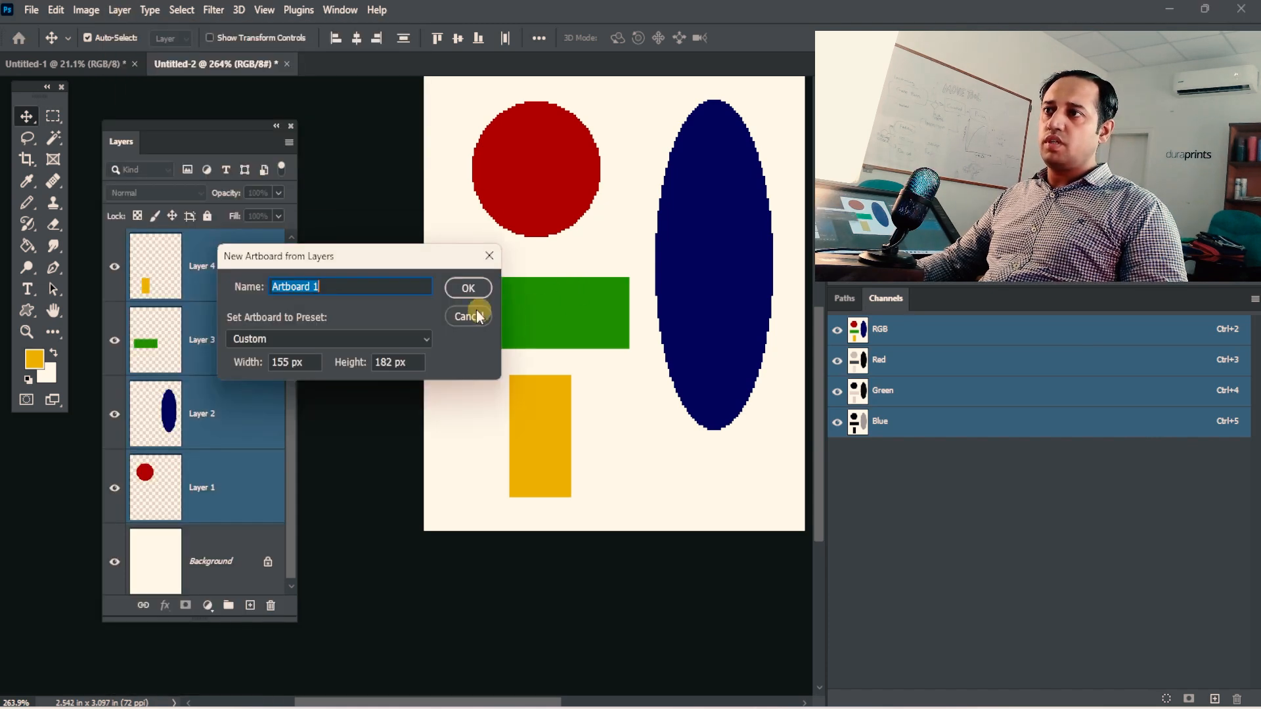
pyautogui.click(468, 288)
pyautogui.moveTo(559, 336); pyautogui.dragTo(671, 298)
pyautogui.moveTo(575, 369); pyautogui.dragTo(548, 364)
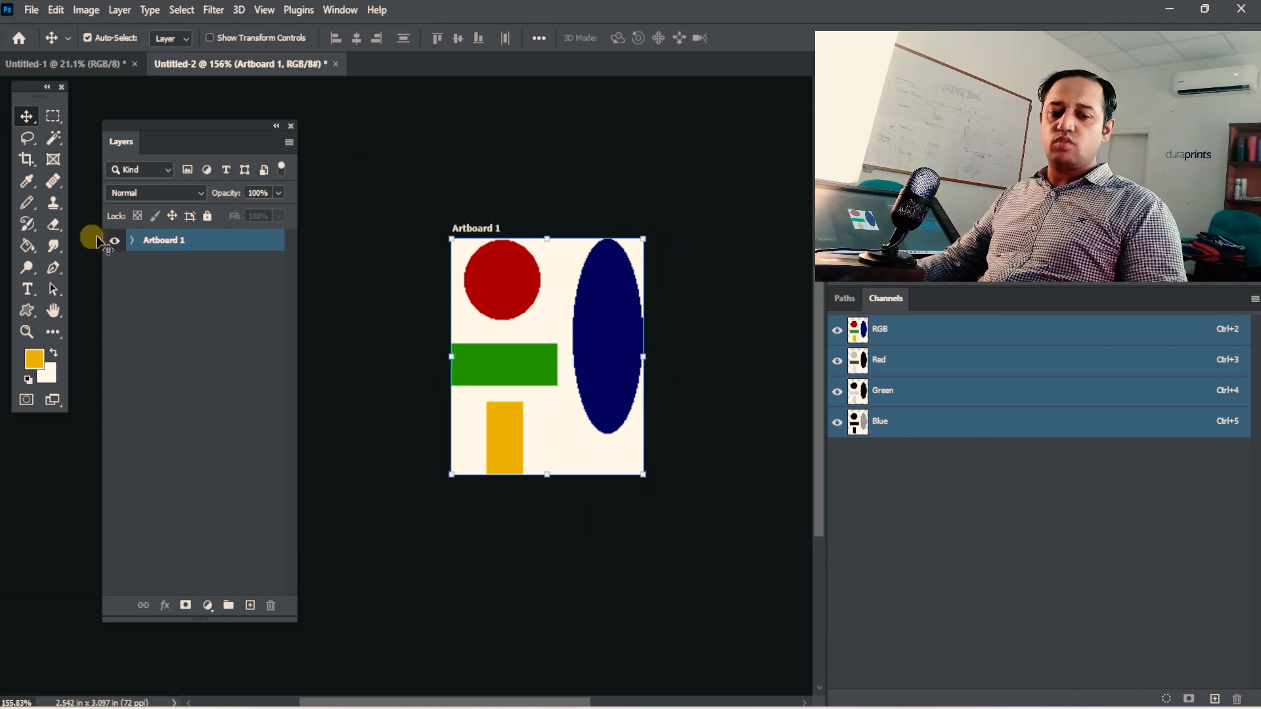
pyautogui.hotkey('ctrl', 'z')
# Create a 57 × 151 px custom artboard from Layer 2, the blue ellipse.
pyautogui.click(200, 375)
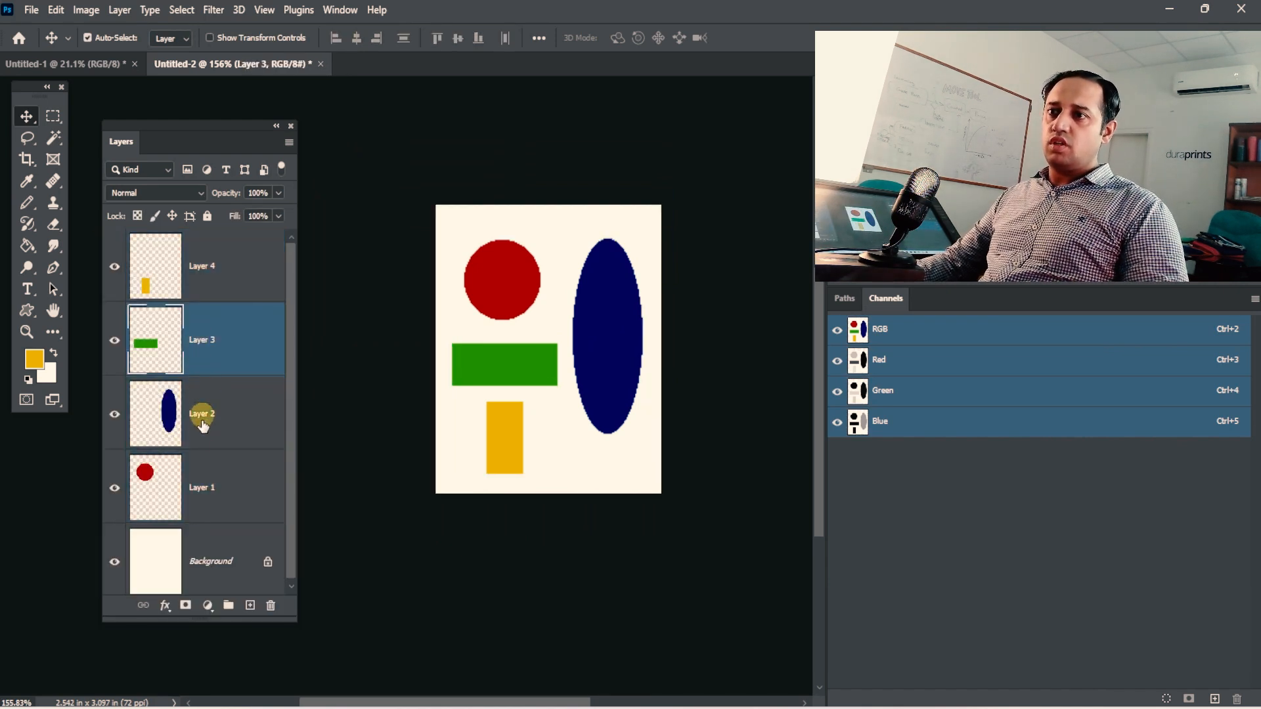
pyautogui.click(213, 393)
pyautogui.click(120, 10)
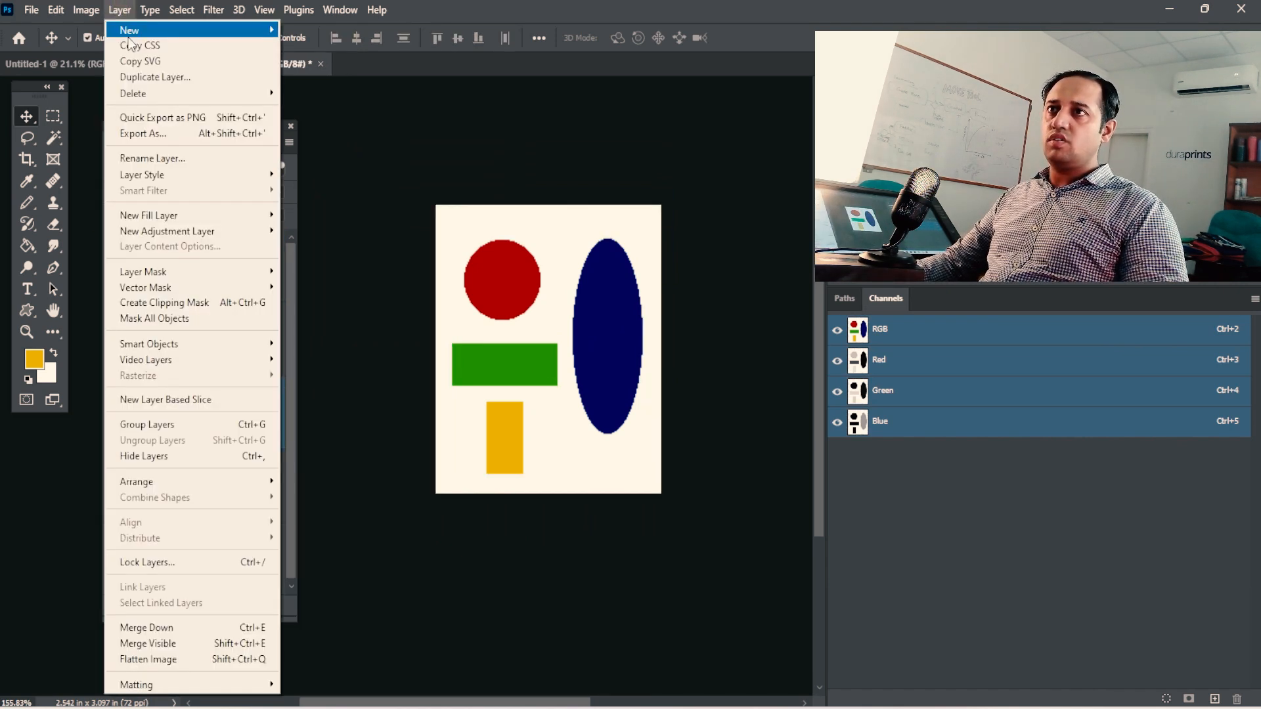
pyautogui.moveTo(249, 30)
pyautogui.click(360, 127)
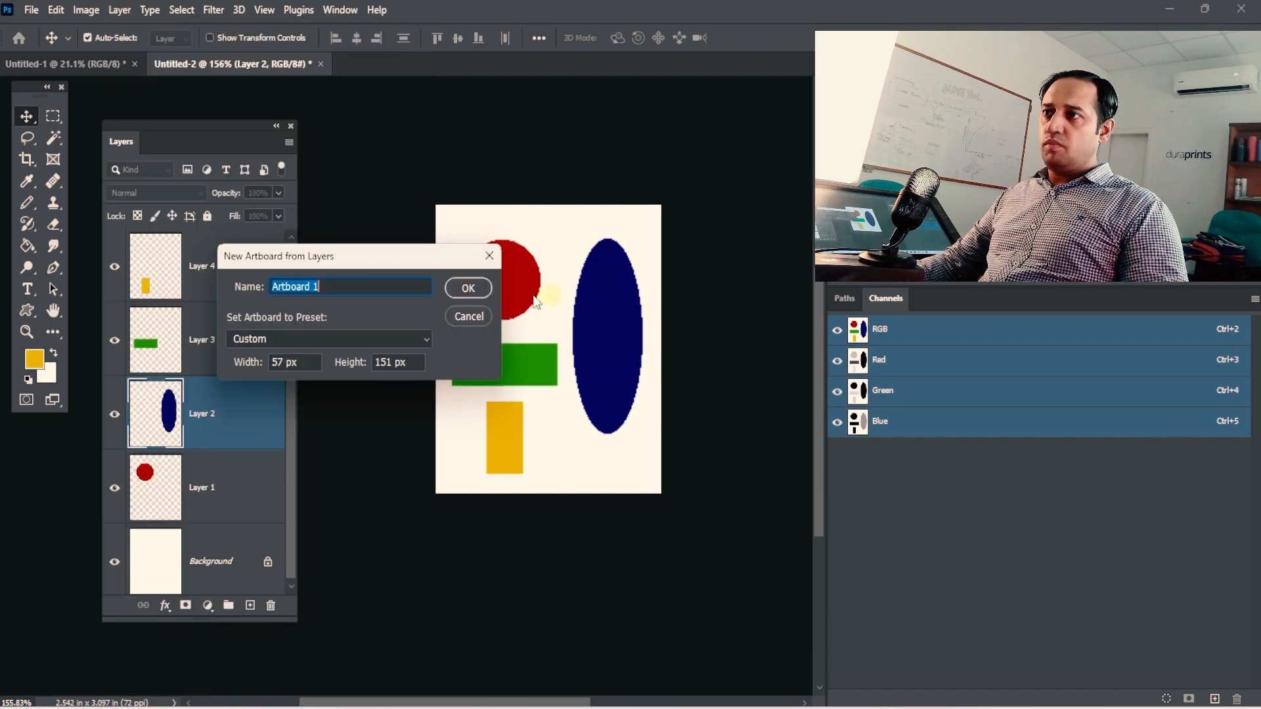
pyautogui.click(474, 287)
pyautogui.press('space')
pyautogui.moveTo(449, 368); pyautogui.dragTo(586, 377)
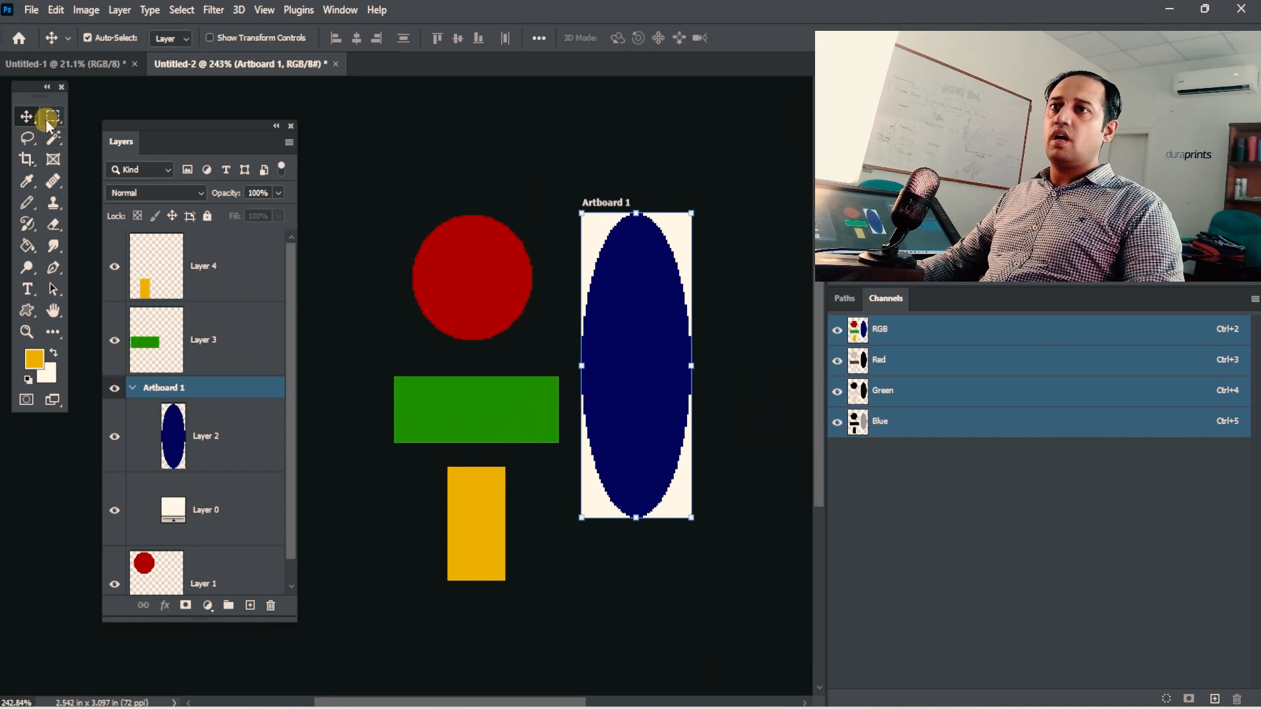
# Draw an artboard about 1.25 × 1.29 in around the red circle with the Artboard Tool, and undo both artboards.
pyautogui.rightClick(29, 117)
pyautogui.click(81, 134)
pyautogui.moveTo(558, 179); pyautogui.dragTo(386, 366)
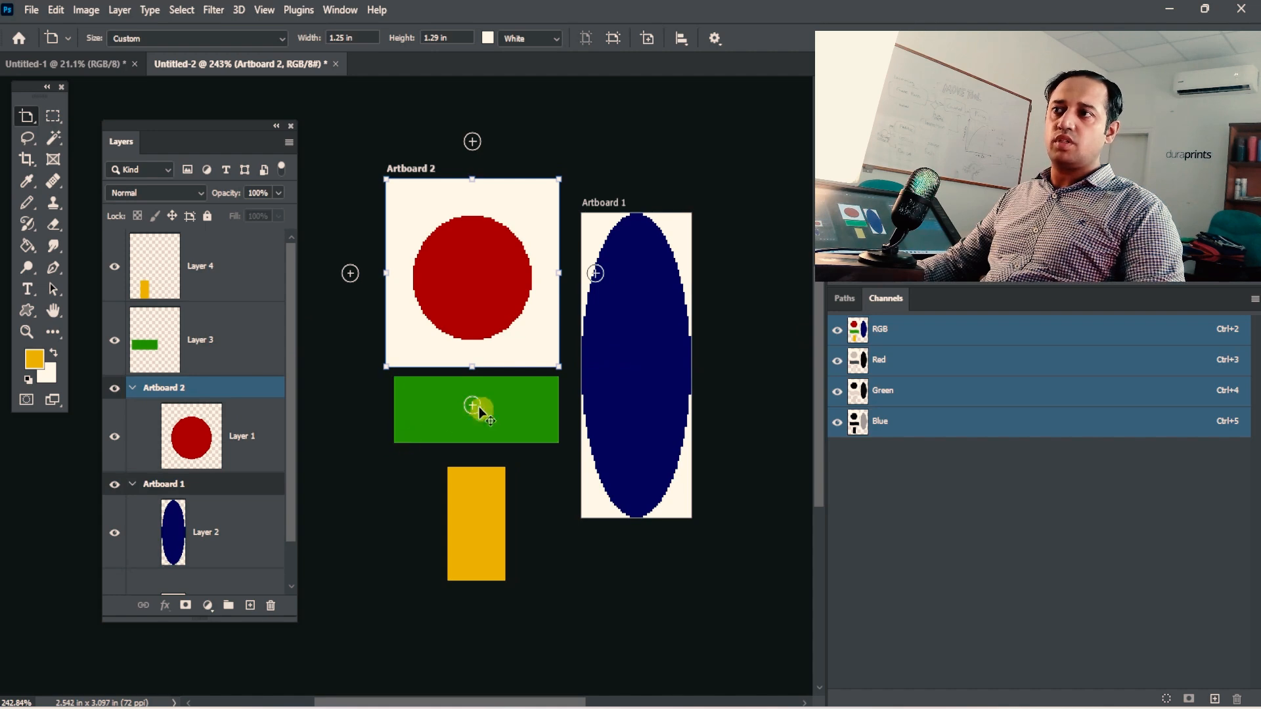
pyautogui.hotkey('ctrl', 'z')
pyautogui.hotkey('ctrl', 'z')
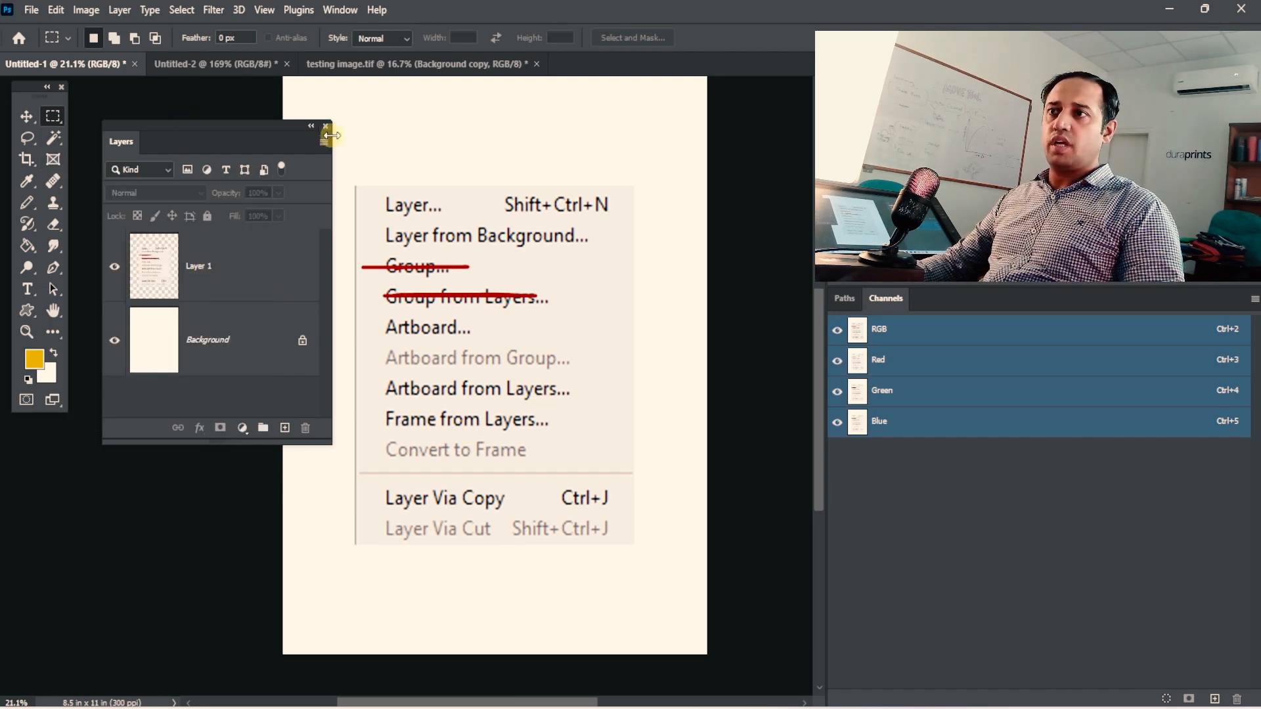
# Close the testing image.tif document without saving its changes.
pyautogui.click(394, 64)
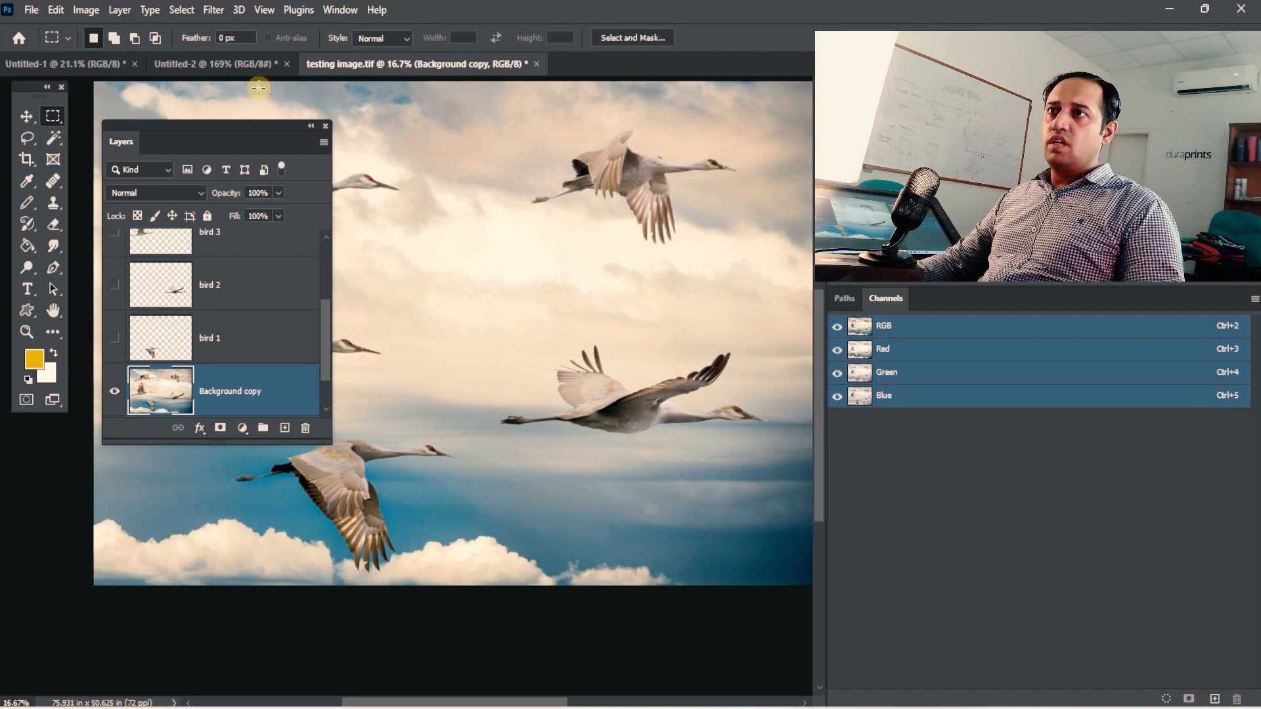
pyautogui.click(537, 63)
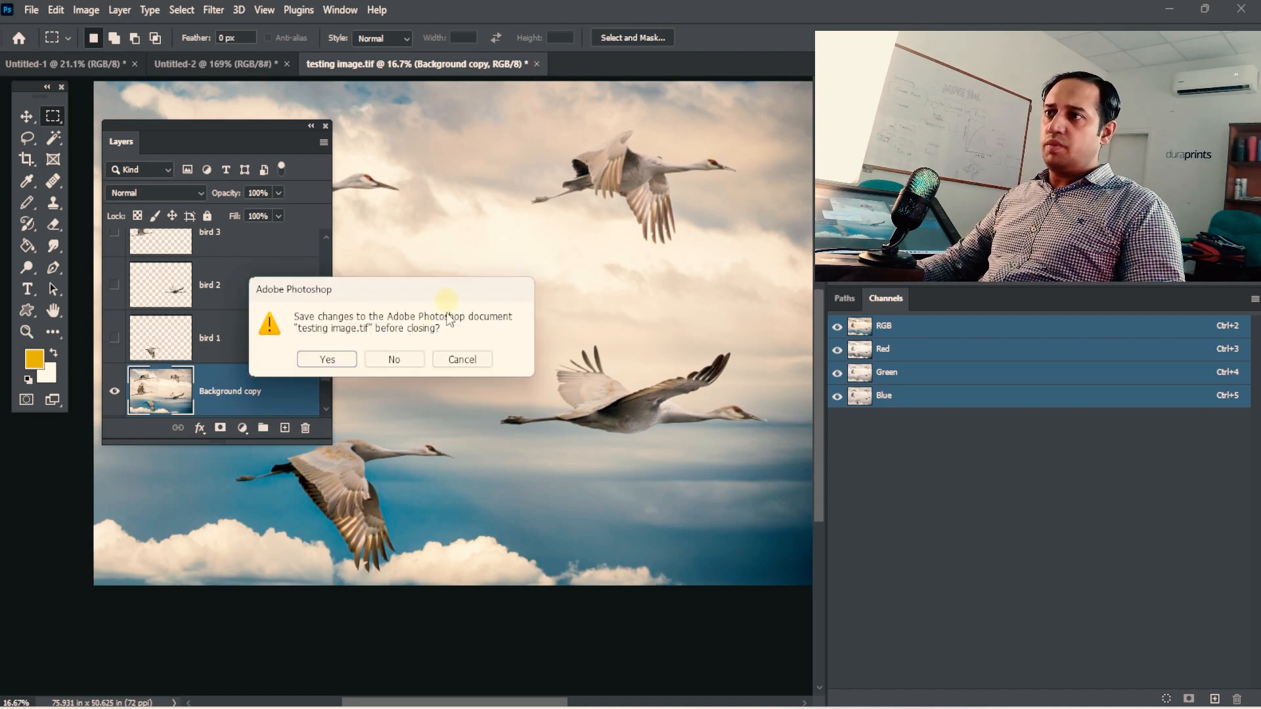
pyautogui.click(394, 359)
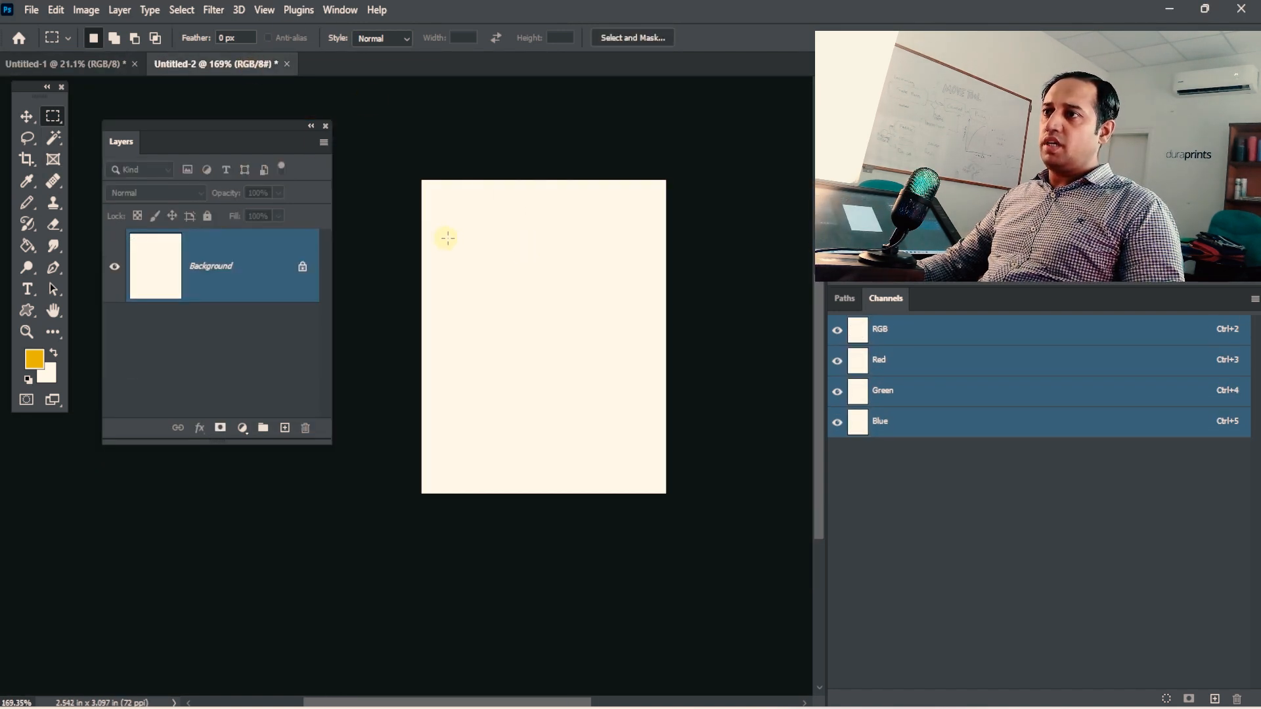
# Fill a roughly square selection on the upper part of the page with the yellow foreground colour on a new layer, and deselect it.
pyautogui.moveTo(447, 238); pyautogui.dragTo(621, 405)
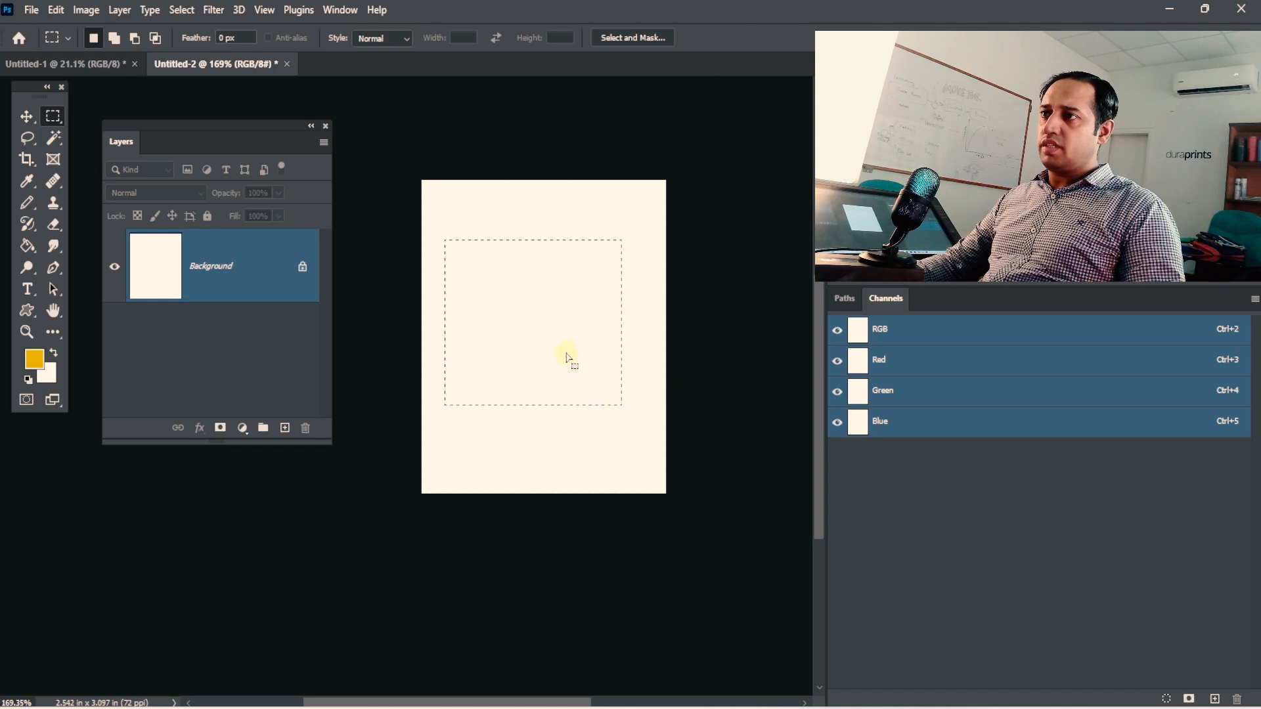
pyautogui.moveTo(568, 358); pyautogui.dragTo(580, 359)
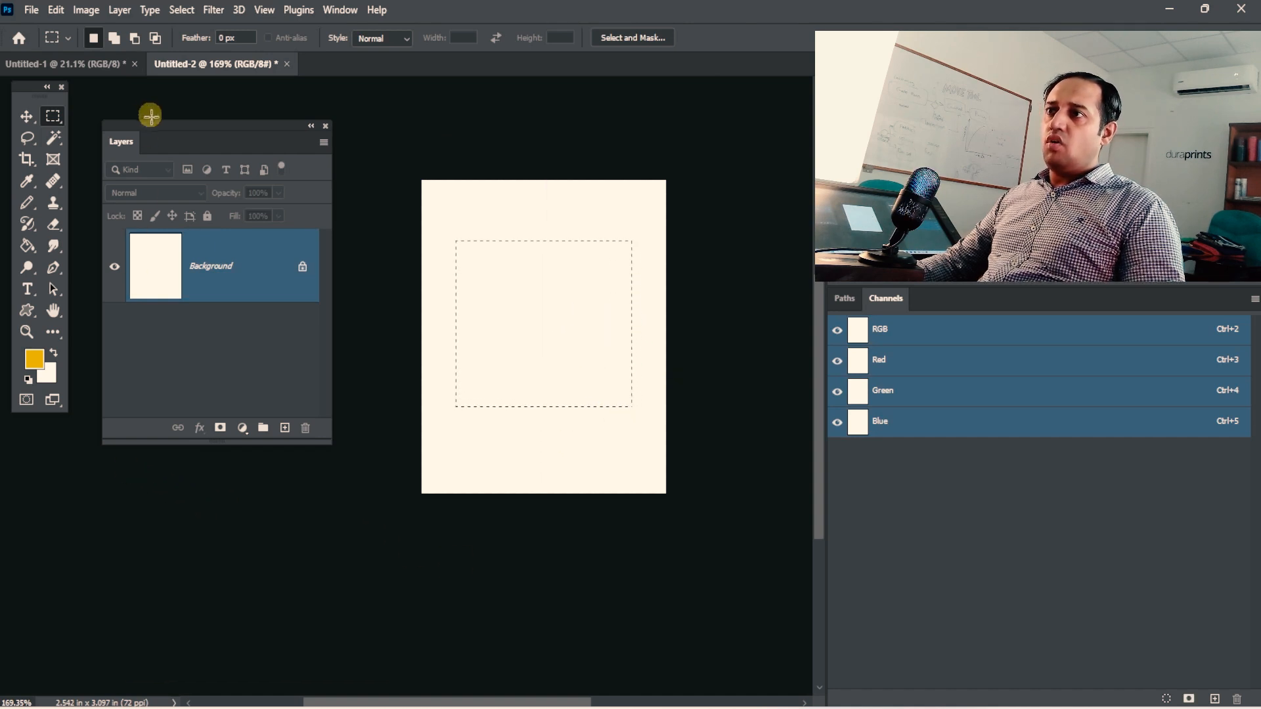
pyautogui.click(284, 427)
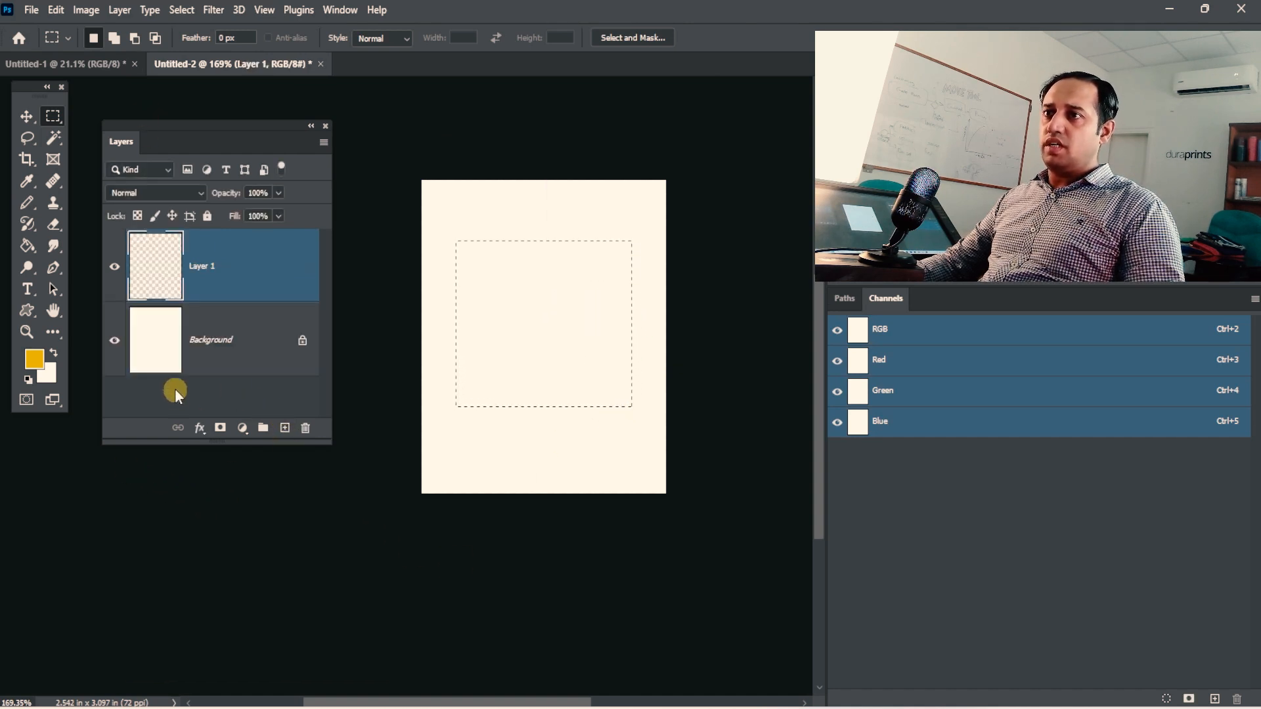
pyautogui.hotkey('alt', 'BackSpace')
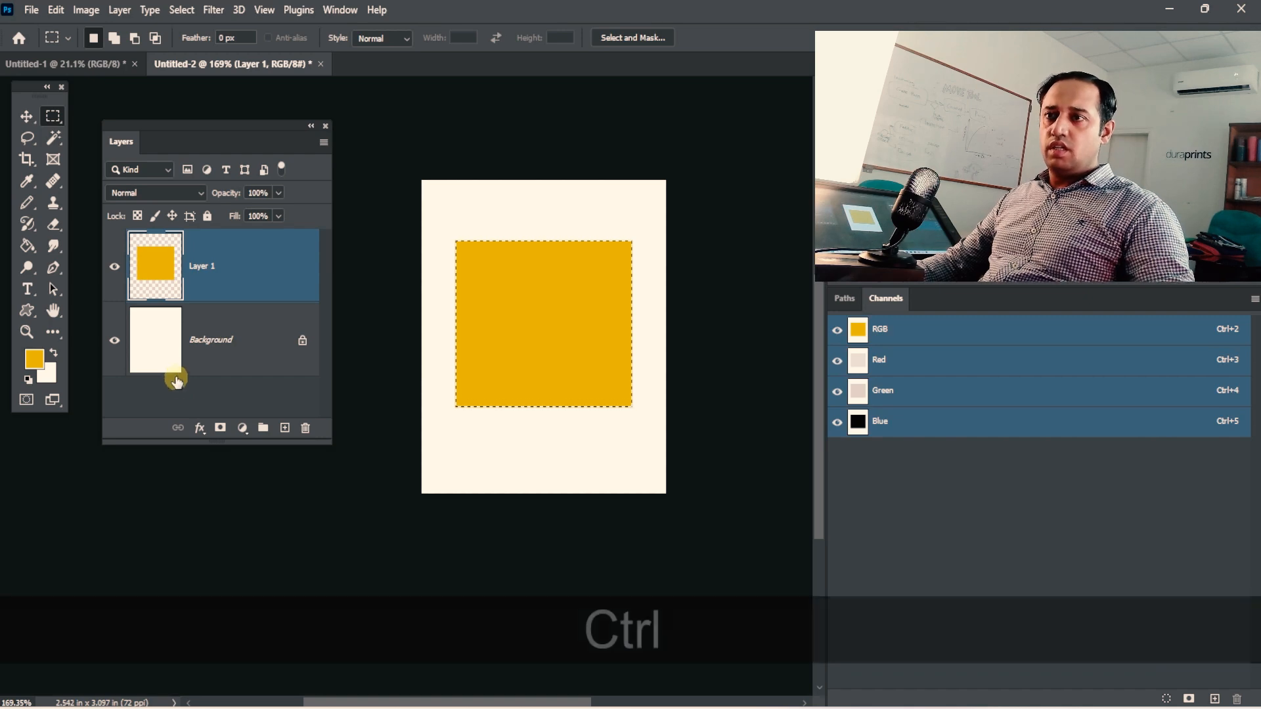
pyautogui.hotkey('ctrl', 'd')
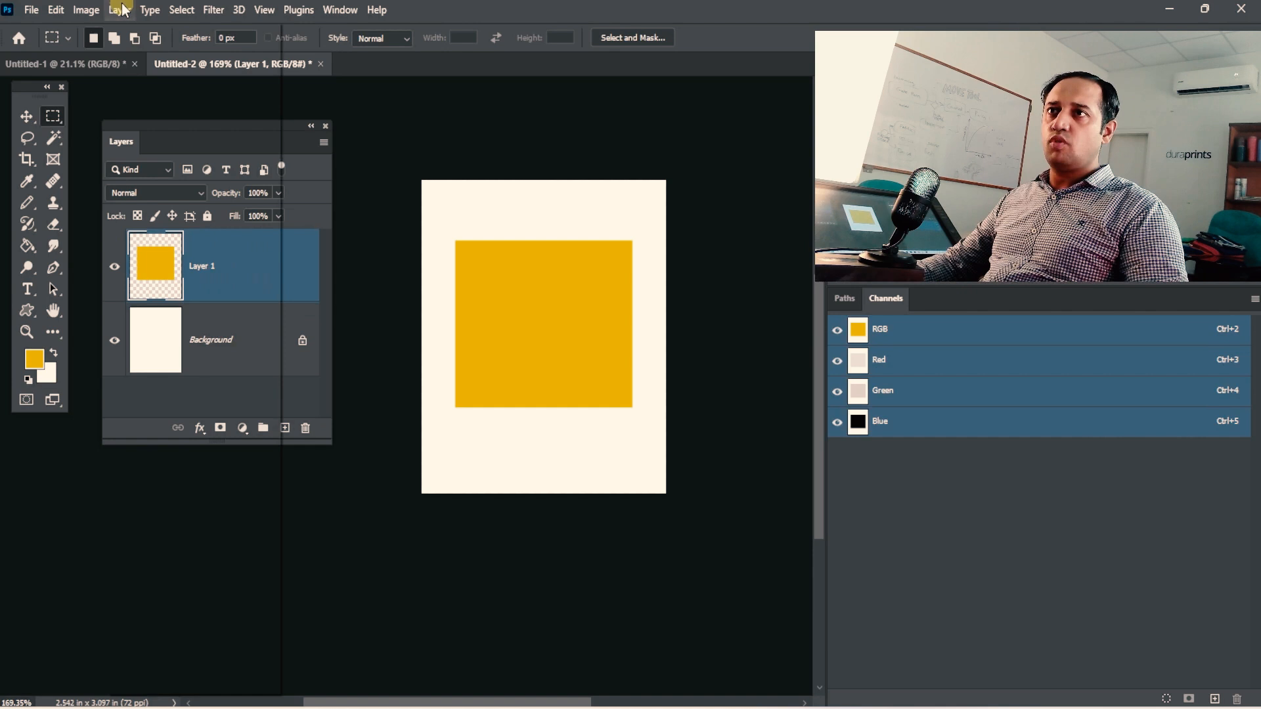
# Create a frame from Layer 1, the yellow rectangle, keeping the suggested name and size.
pyautogui.click(122, 10)
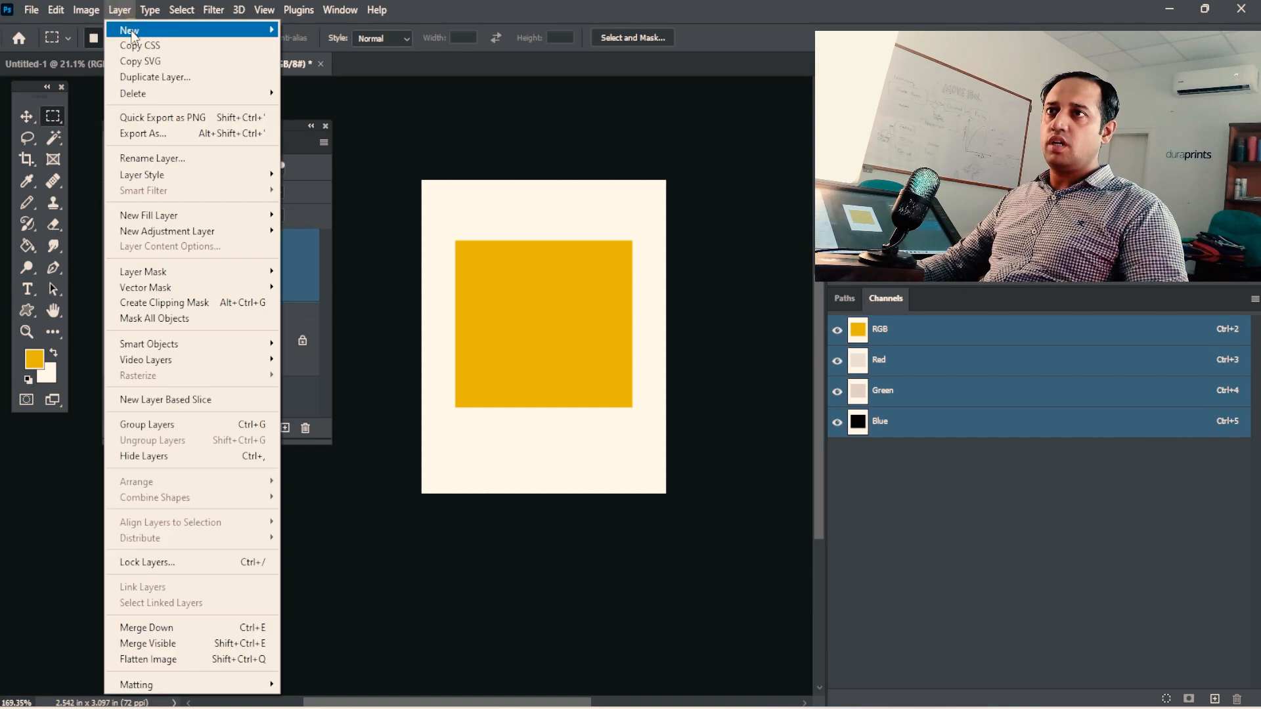
pyautogui.moveTo(135, 30)
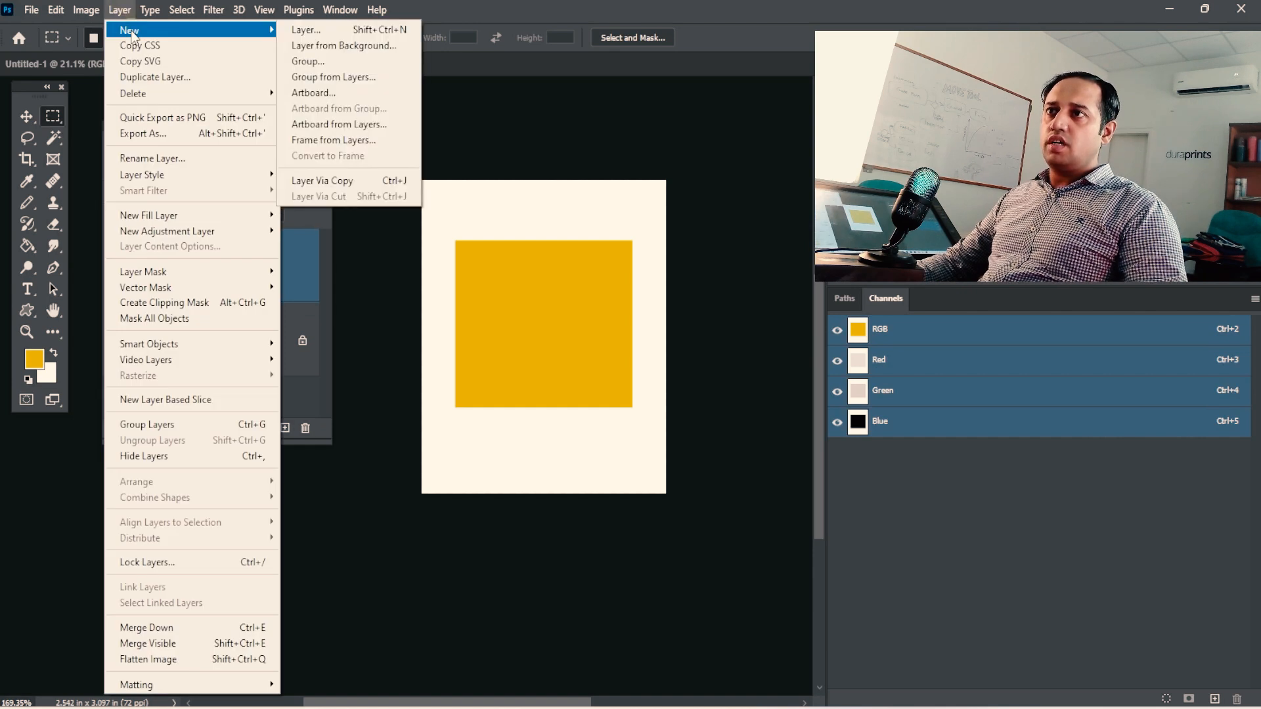
pyautogui.click(355, 140)
pyautogui.click(632, 222)
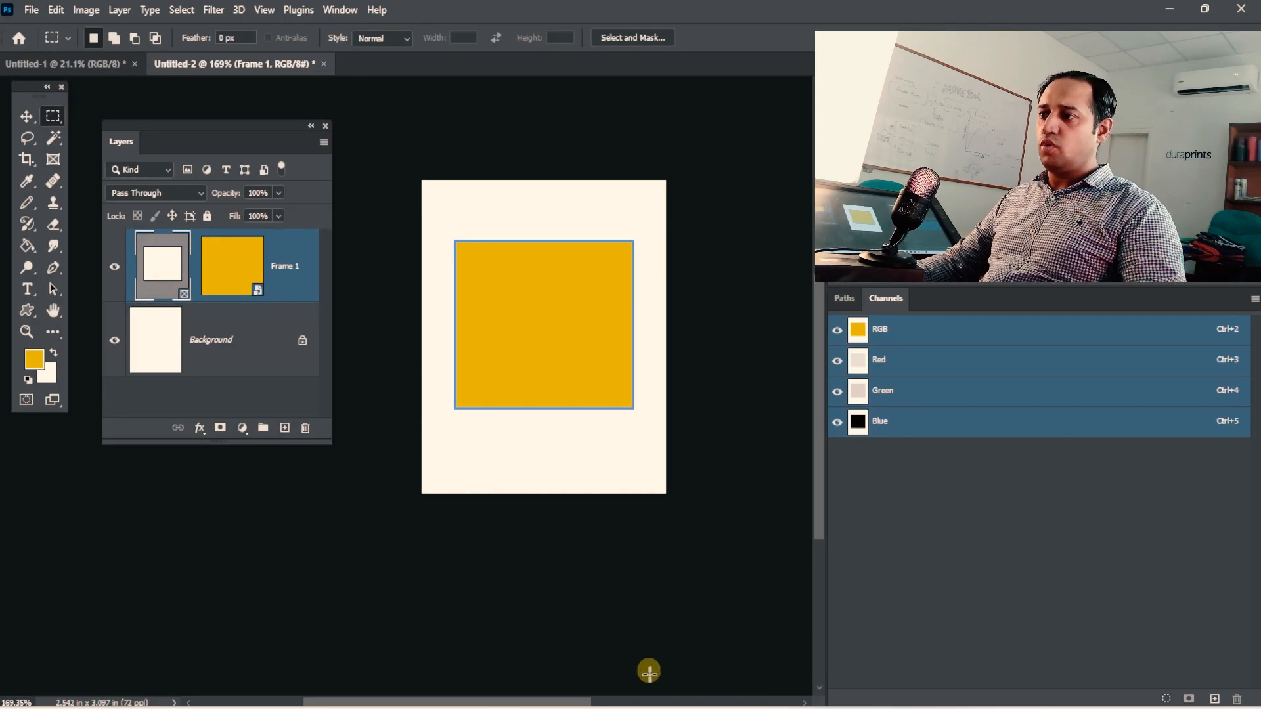
# Place the testing image file into the yellow frame, scale it to about 4.30%, and shift it left within the frame.
pyautogui.click(649, 707)
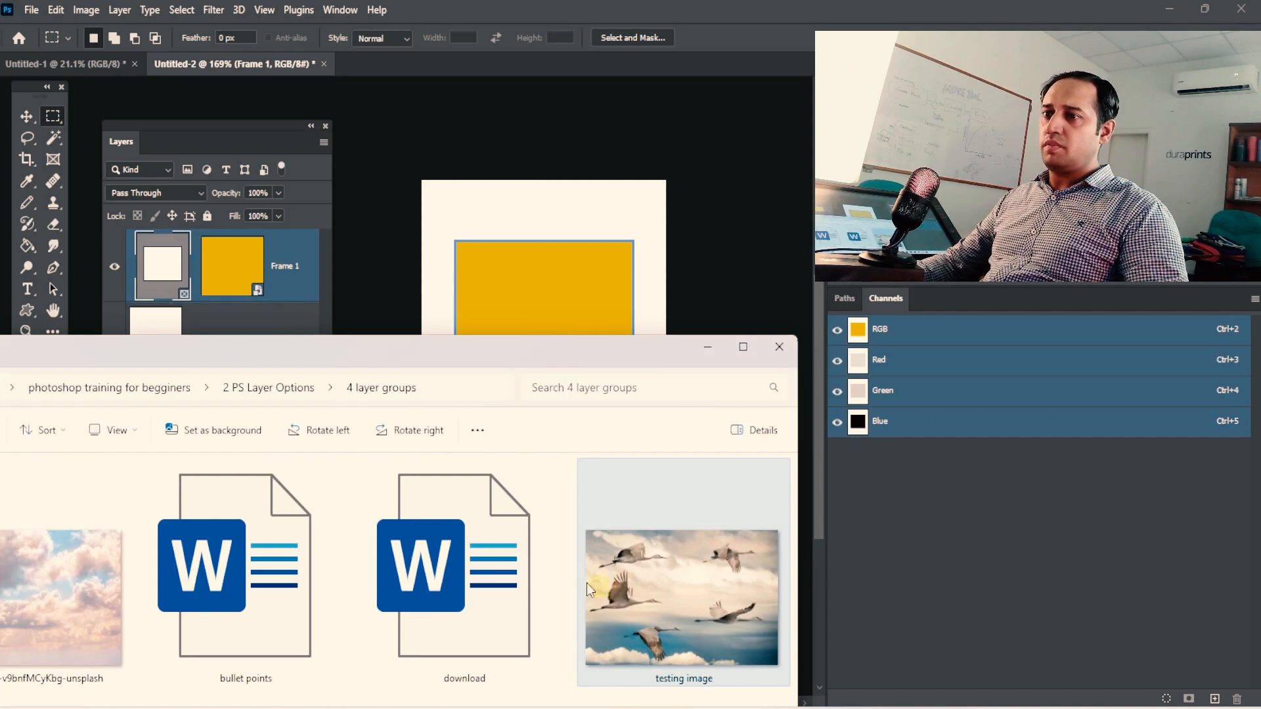
pyautogui.moveTo(671, 635); pyautogui.dragTo(571, 335)
pyautogui.hotkey('ctrl', 't')
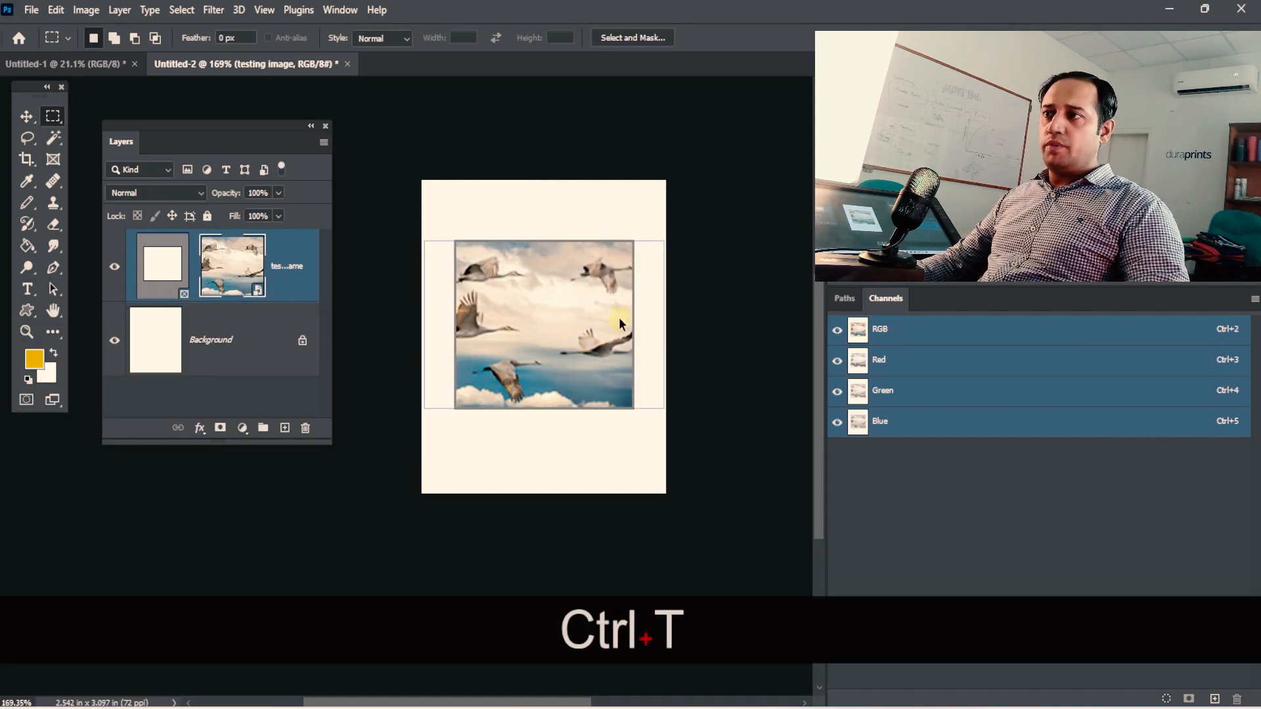
pyautogui.moveTo(666, 240)
pyautogui.mouseDown()
pyautogui.moveTo(709, 197)
pyautogui.moveTo(664, 234)
pyautogui.mouseUp()
pyautogui.moveTo(613, 286); pyautogui.dragTo(593, 283)
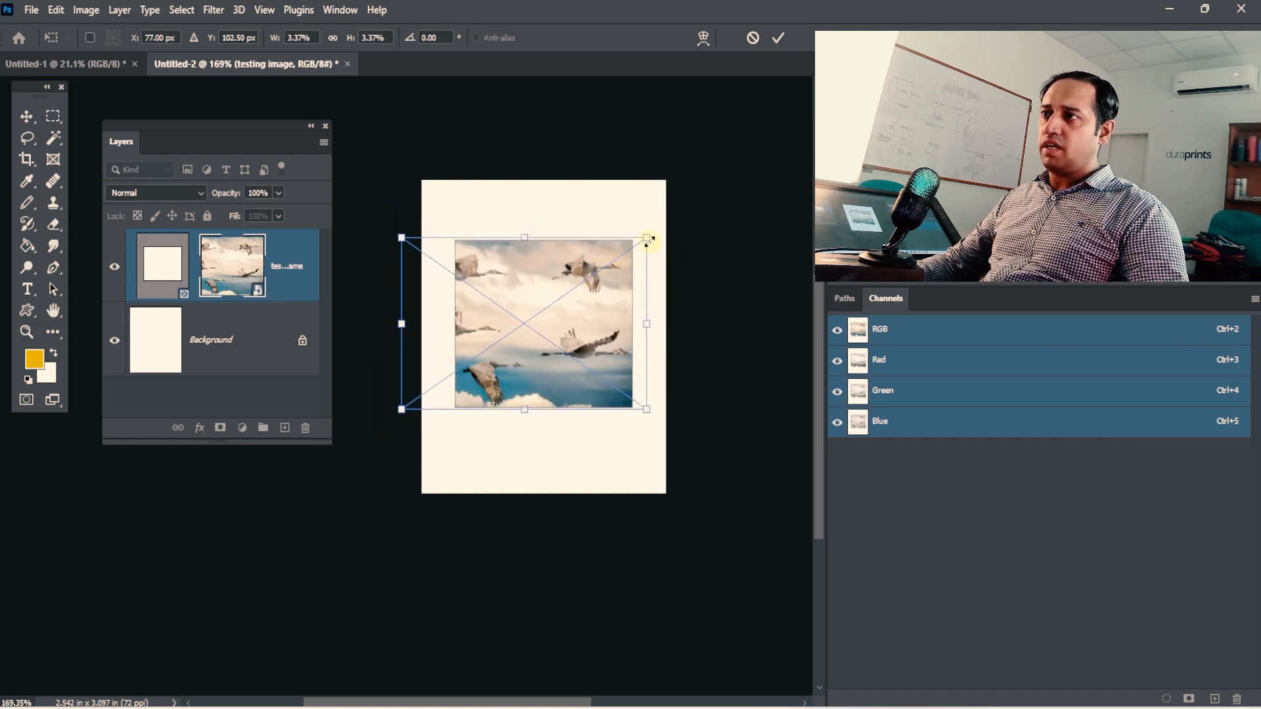
pyautogui.moveTo(646, 237); pyautogui.dragTo(715, 190)
pyautogui.moveTo(612, 313); pyautogui.dragTo(554, 337)
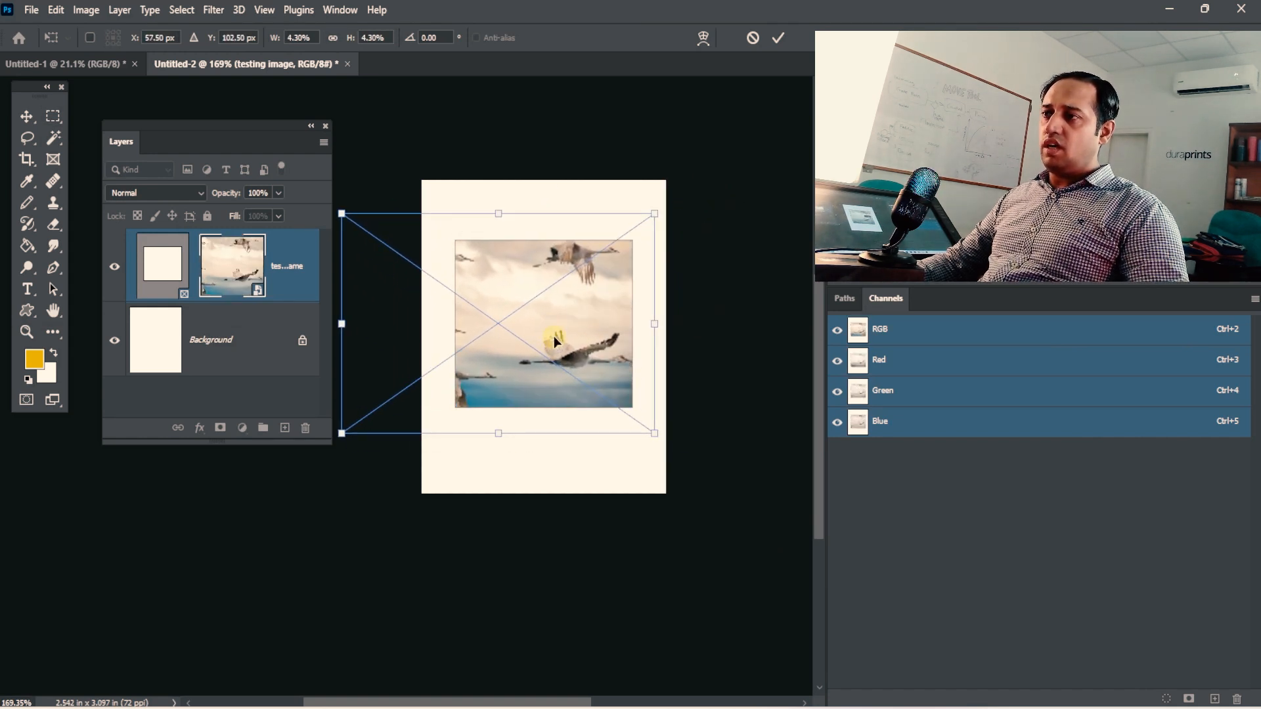
pyautogui.press('Return')
# Enlarge the framed bird image further from its lower-left corner.
pyautogui.hotkey('ctrl', 't')
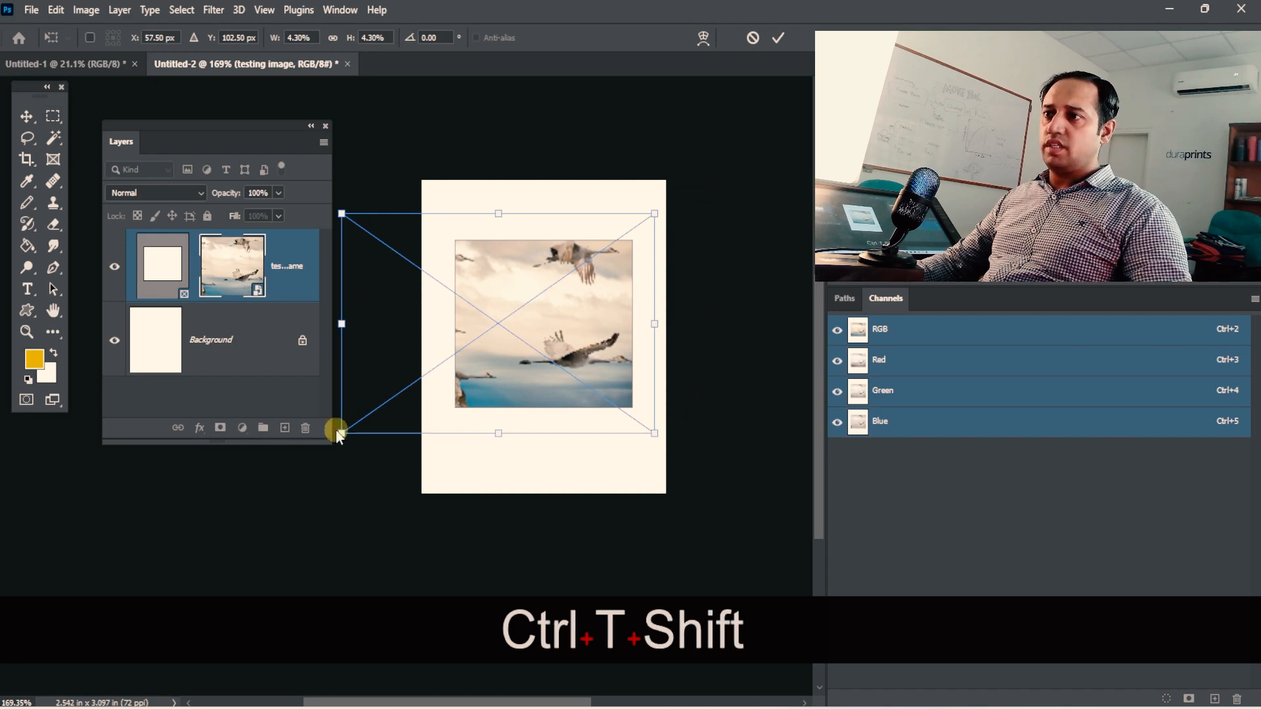
pyautogui.moveTo(338, 432); pyautogui.dragTo(310, 464)
pyautogui.press('Return')
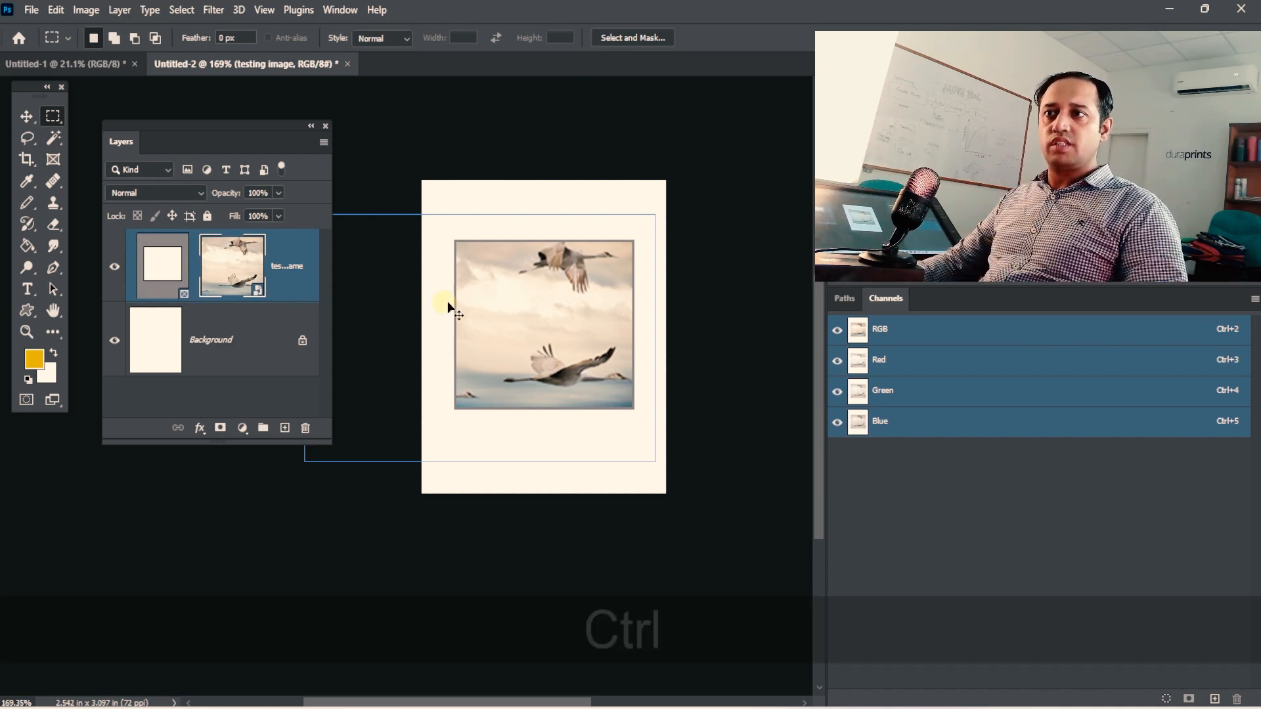
# Undo the image's scaling and placement, and delete the yellow frame content along with Frame 1.
pyautogui.hotkey('ctrl', 'z')
pyautogui.hotkey('ctrl', 'z')
pyautogui.hotkey('ctrl', 'z')
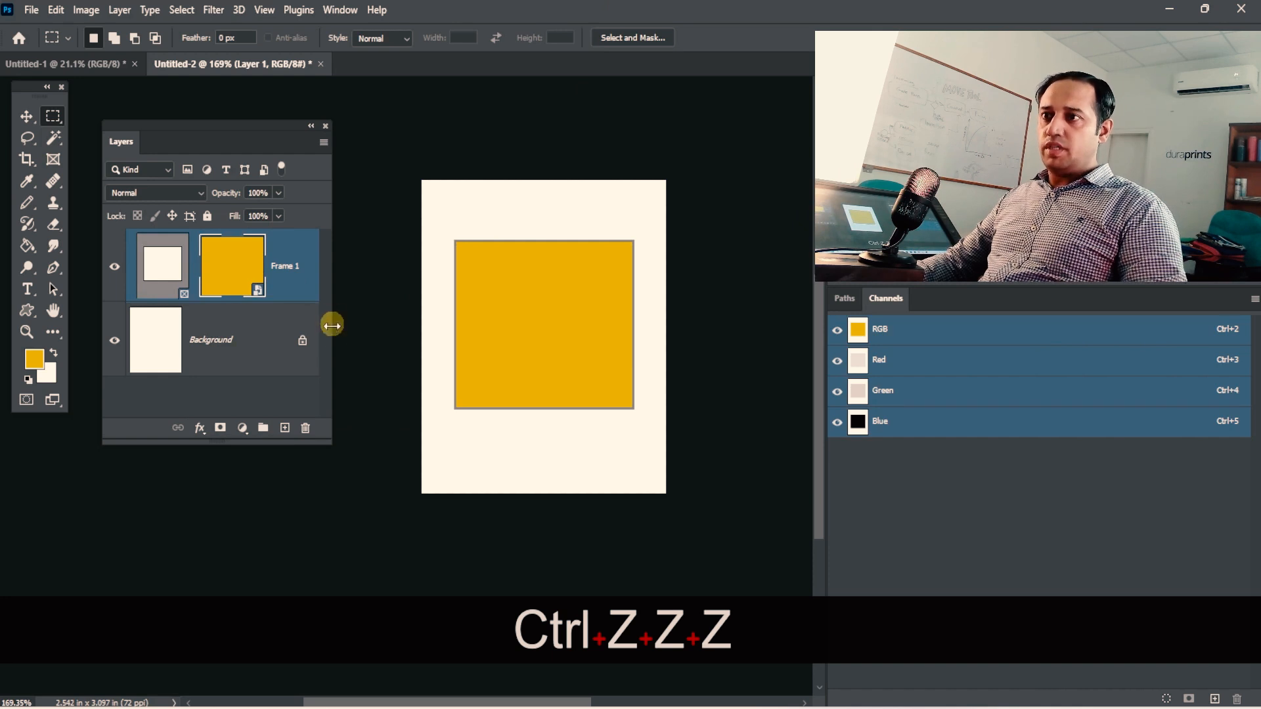
pyautogui.moveTo(259, 289); pyautogui.dragTo(306, 427)
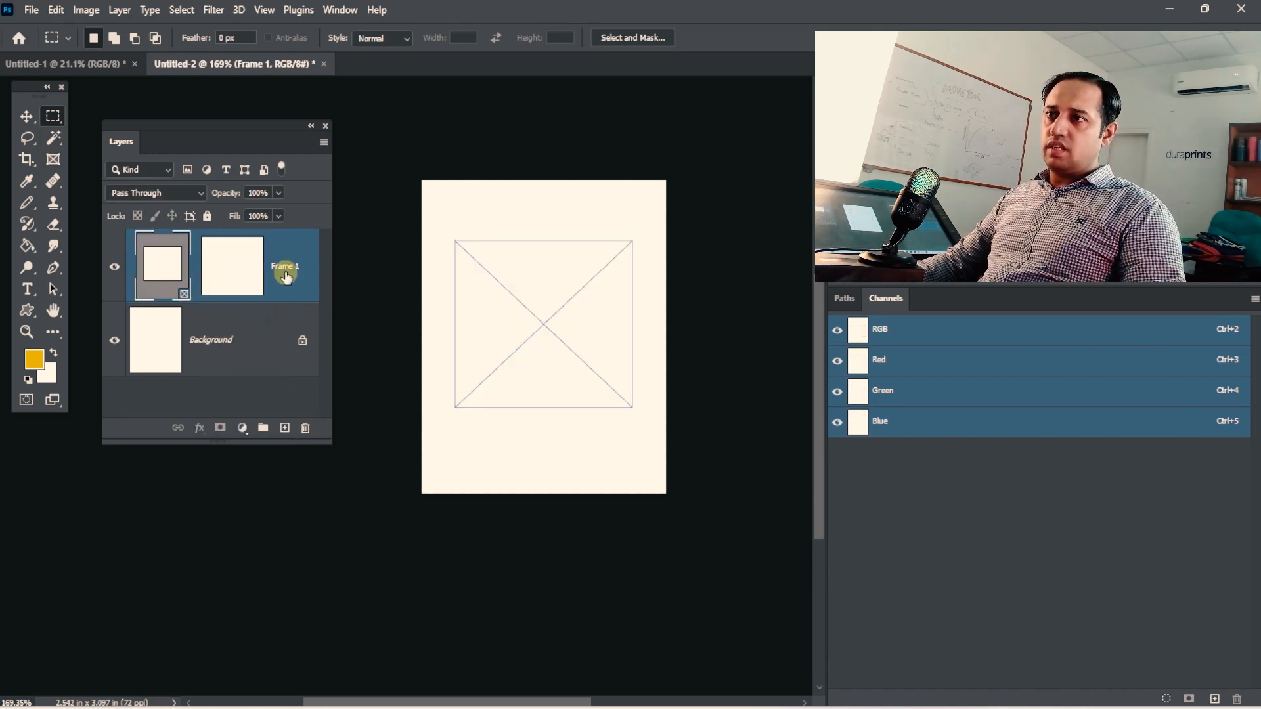
pyautogui.moveTo(285, 275); pyautogui.dragTo(306, 425)
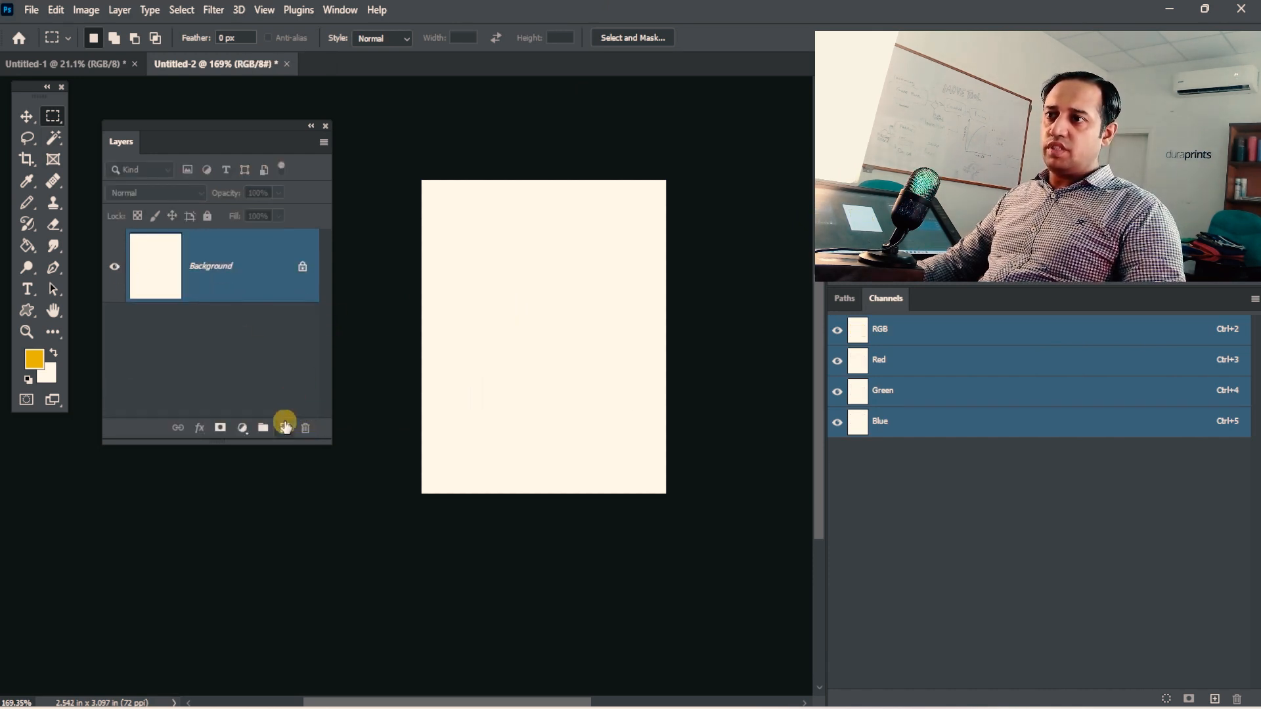
# Draw a circular selection about 89 px wide on a new layer, fill it with the yellow foreground colour, and deselect it.
pyautogui.click(285, 428)
pyautogui.rightClick(52, 116)
pyautogui.click(94, 130)
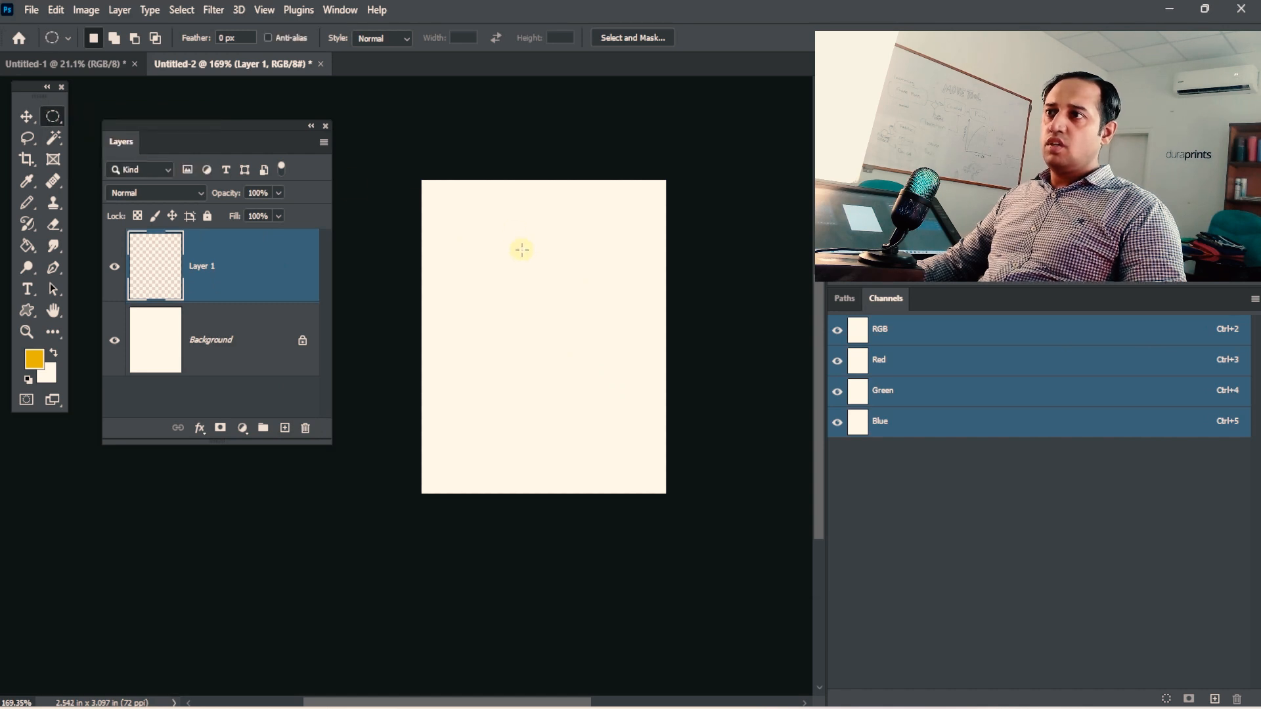
pyautogui.moveTo(521, 250); pyautogui.dragTo(599, 431)
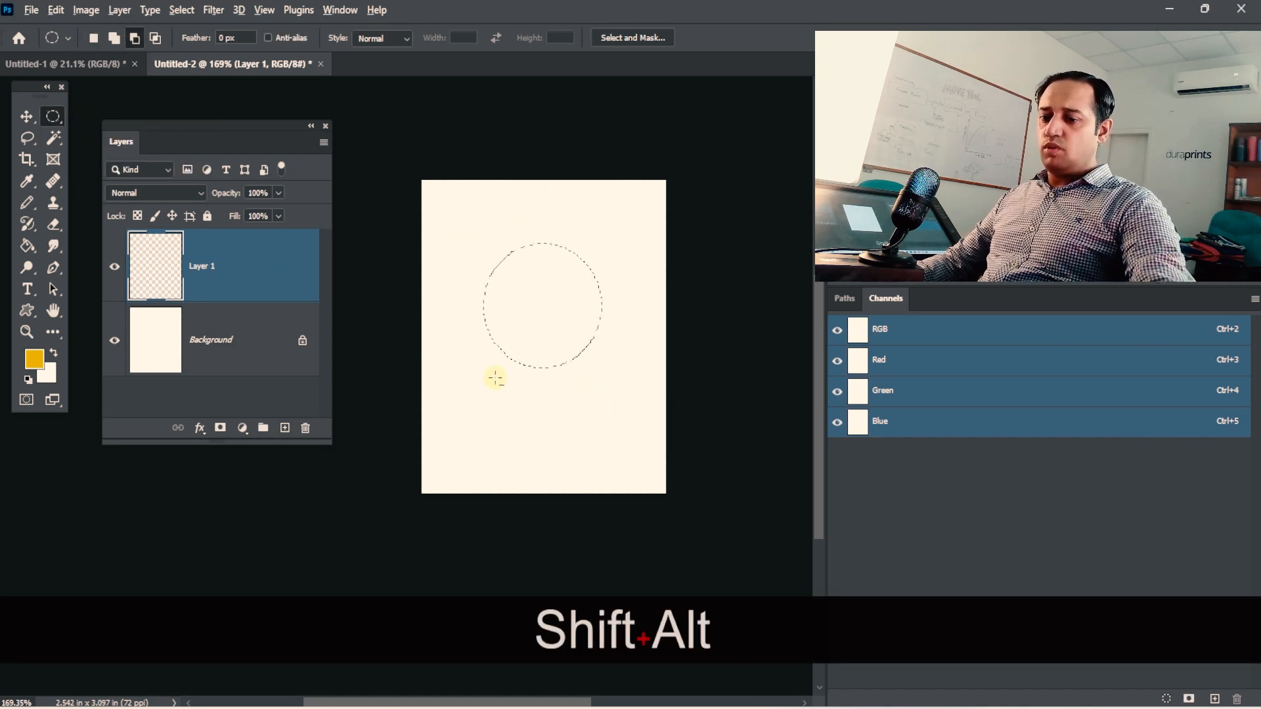
pyautogui.hotkey('shift', 'alt', 'BackSpace')
pyautogui.hotkey('ctrl', 'd')
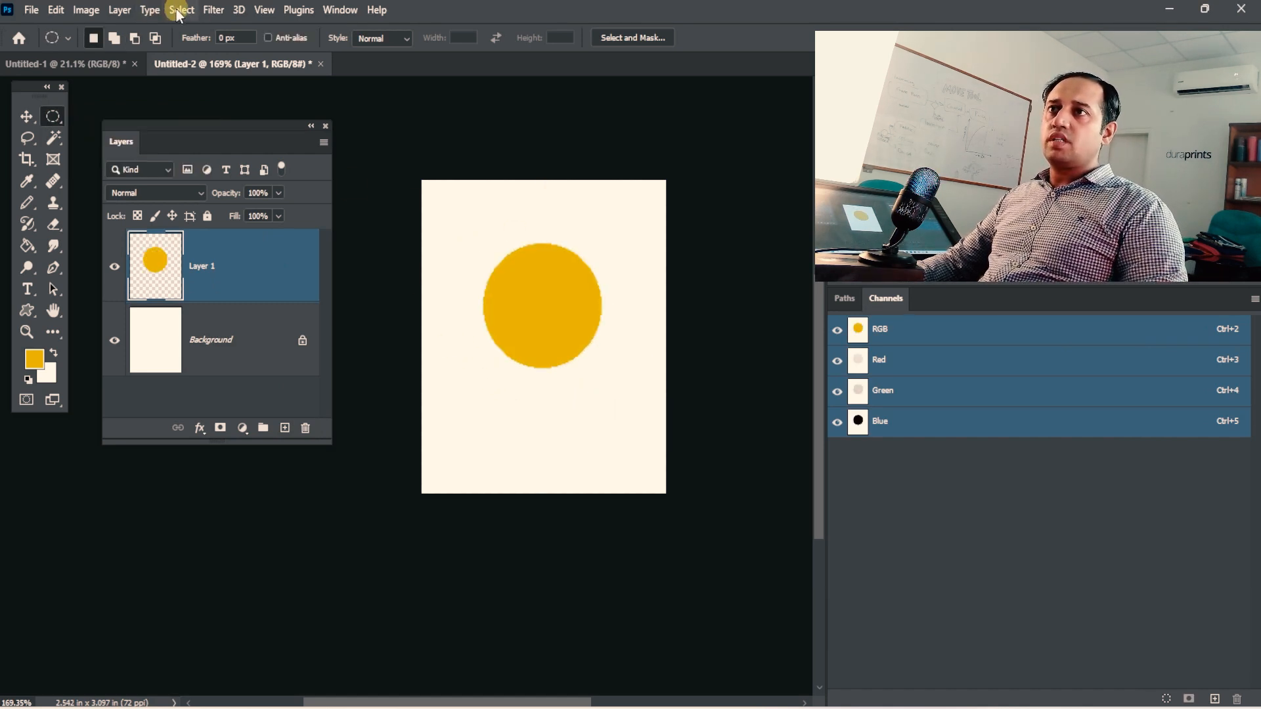
# Create an 89 × 89 px frame named Frame 1 from Layer 1, the yellow circle.
pyautogui.click(179, 11)
pyautogui.click(150, 11)
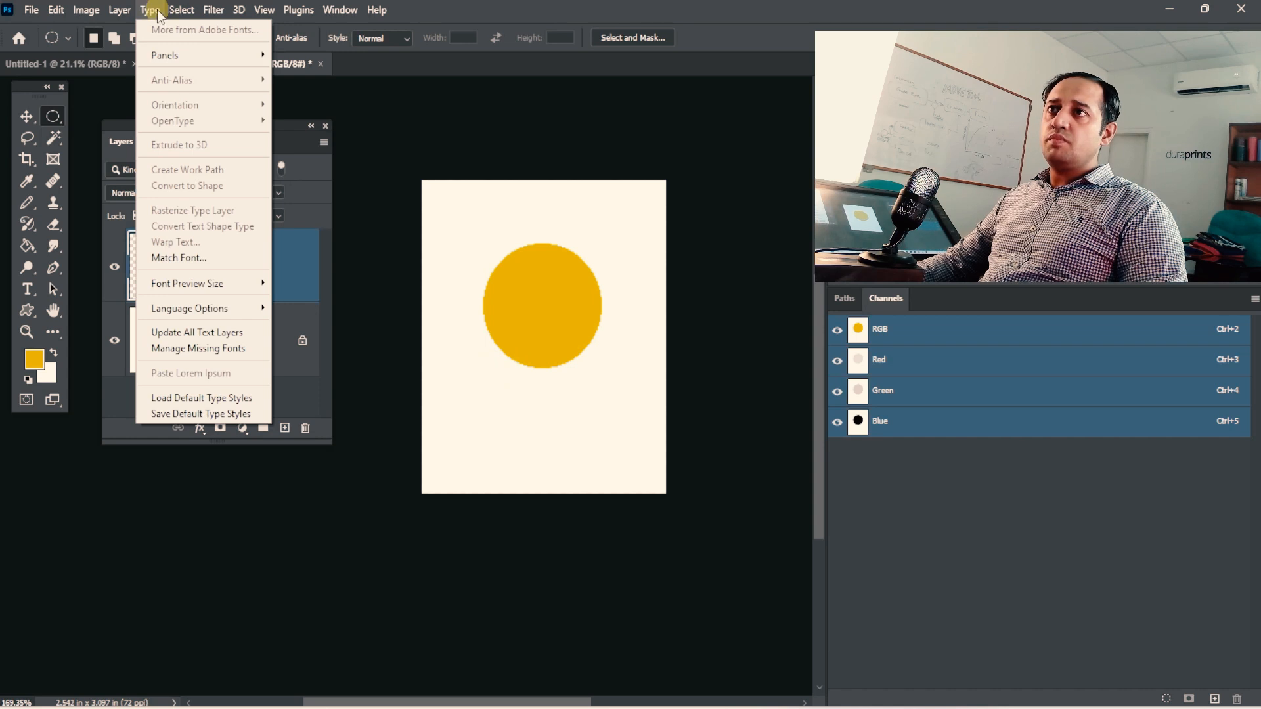
pyautogui.click(120, 10)
pyautogui.moveTo(197, 31)
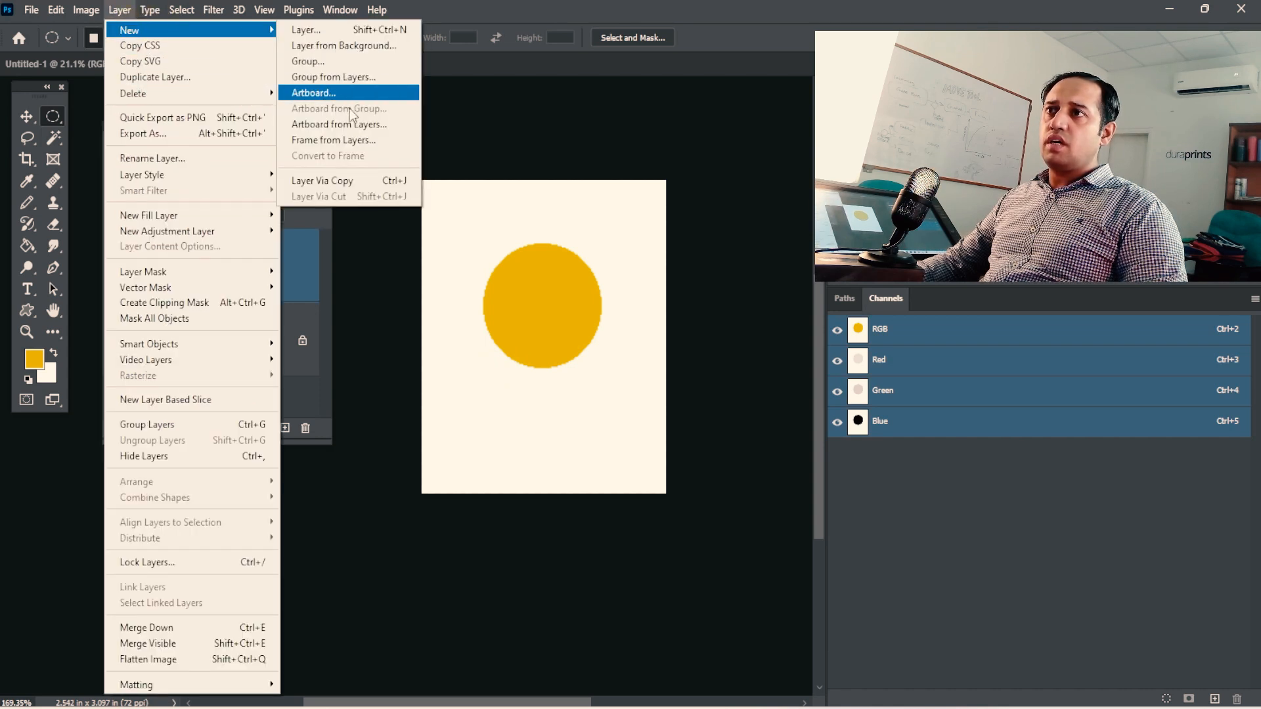
pyautogui.click(350, 140)
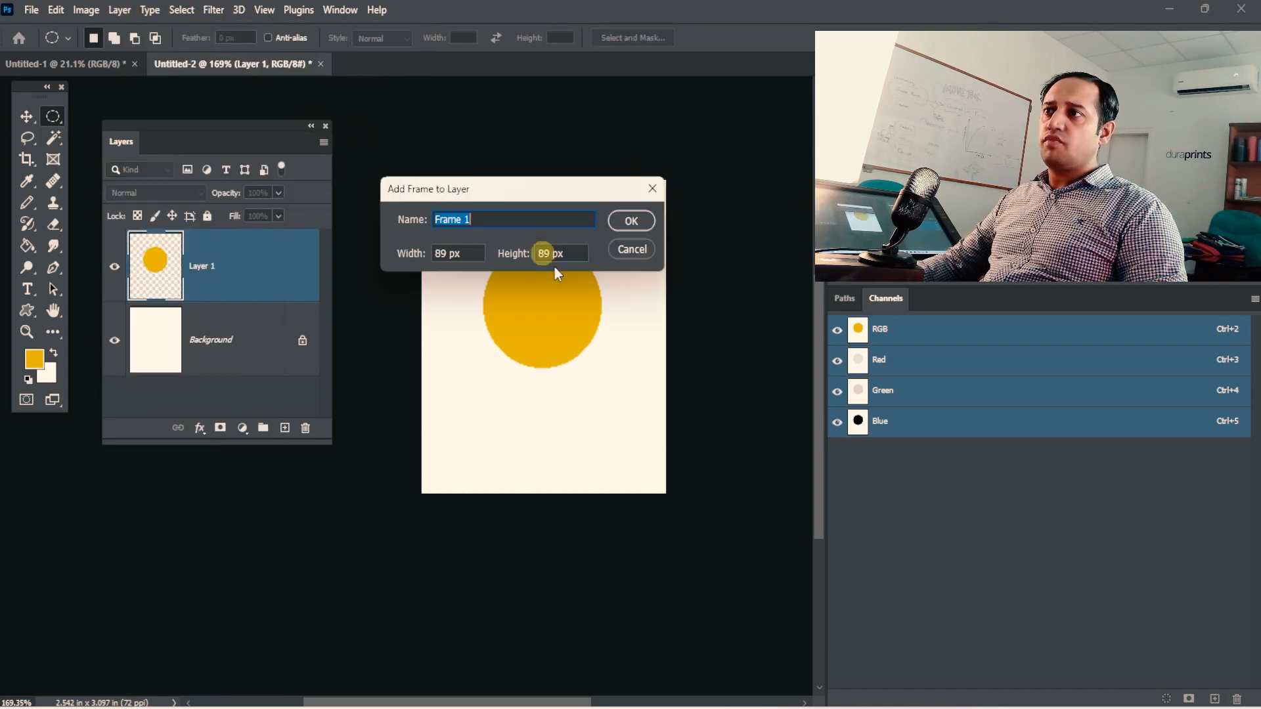
pyautogui.click(628, 219)
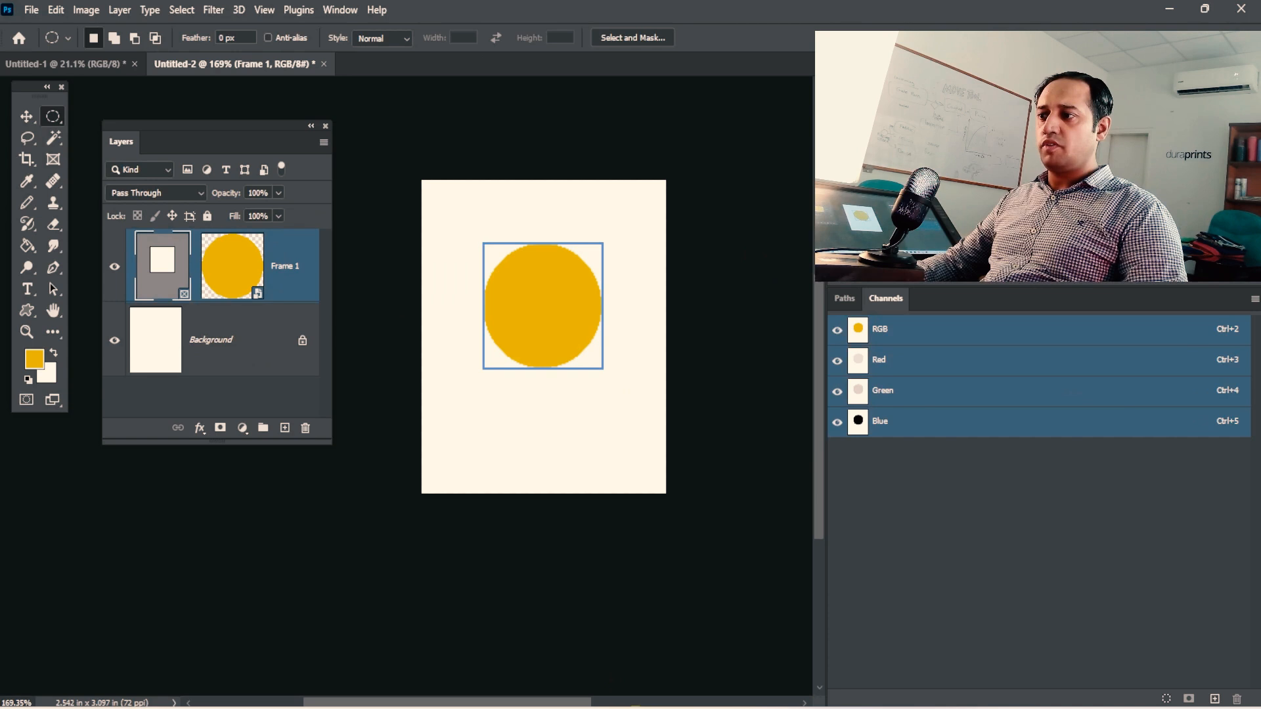
# Place the testing image file into the circle's frame, scale it to about 3.18%, and shift it left within the frame.
pyautogui.click(635, 708)
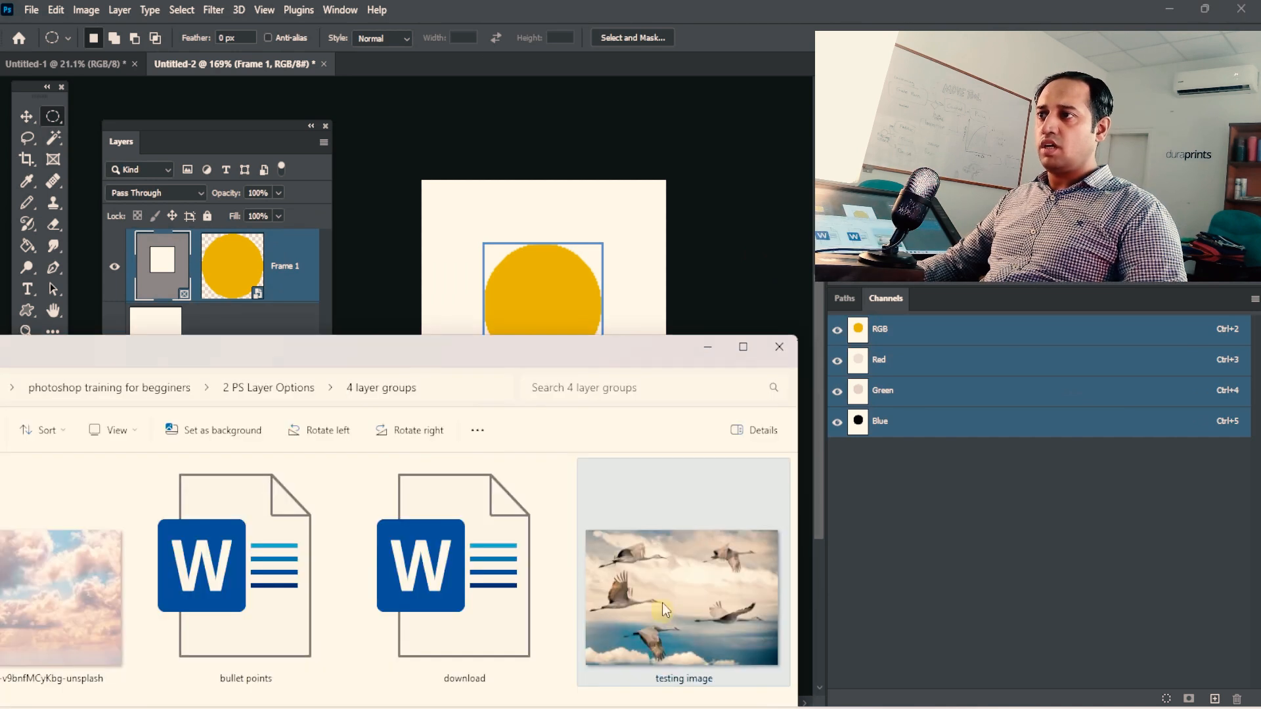
pyautogui.moveTo(495, 304); pyautogui.dragTo(538, 292)
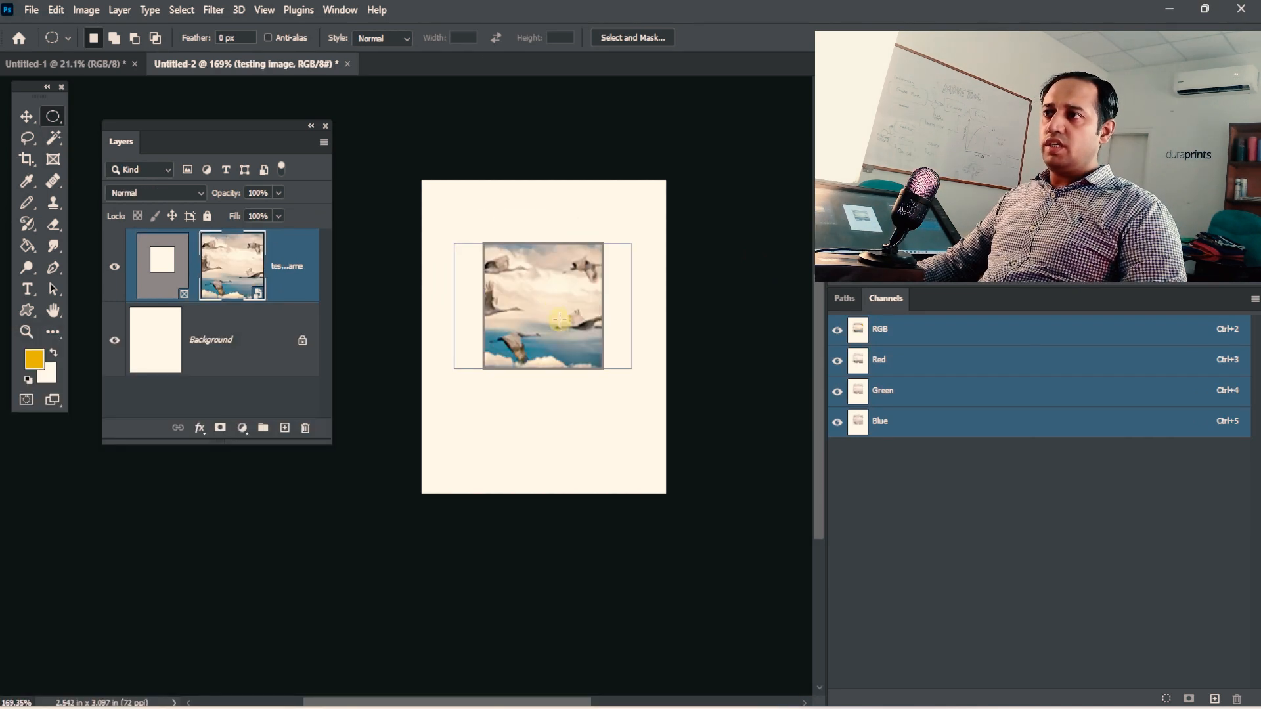
pyautogui.hotkey('ctrl', 't')
pyautogui.moveTo(631, 244); pyautogui.dragTo(662, 225)
pyautogui.moveTo(579, 275); pyautogui.dragTo(543, 281)
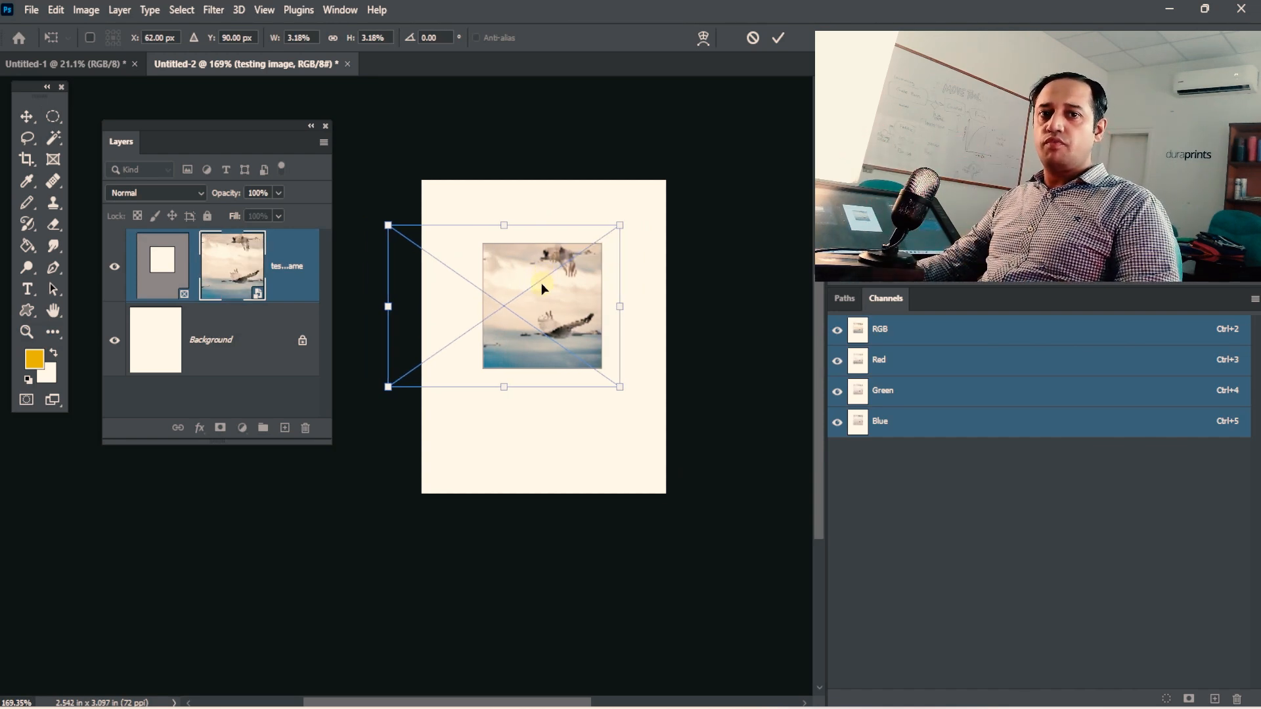
pyautogui.press('Return')
# Delete the bird image from the frame, and delete the empty Frame 1.
pyautogui.press('m')
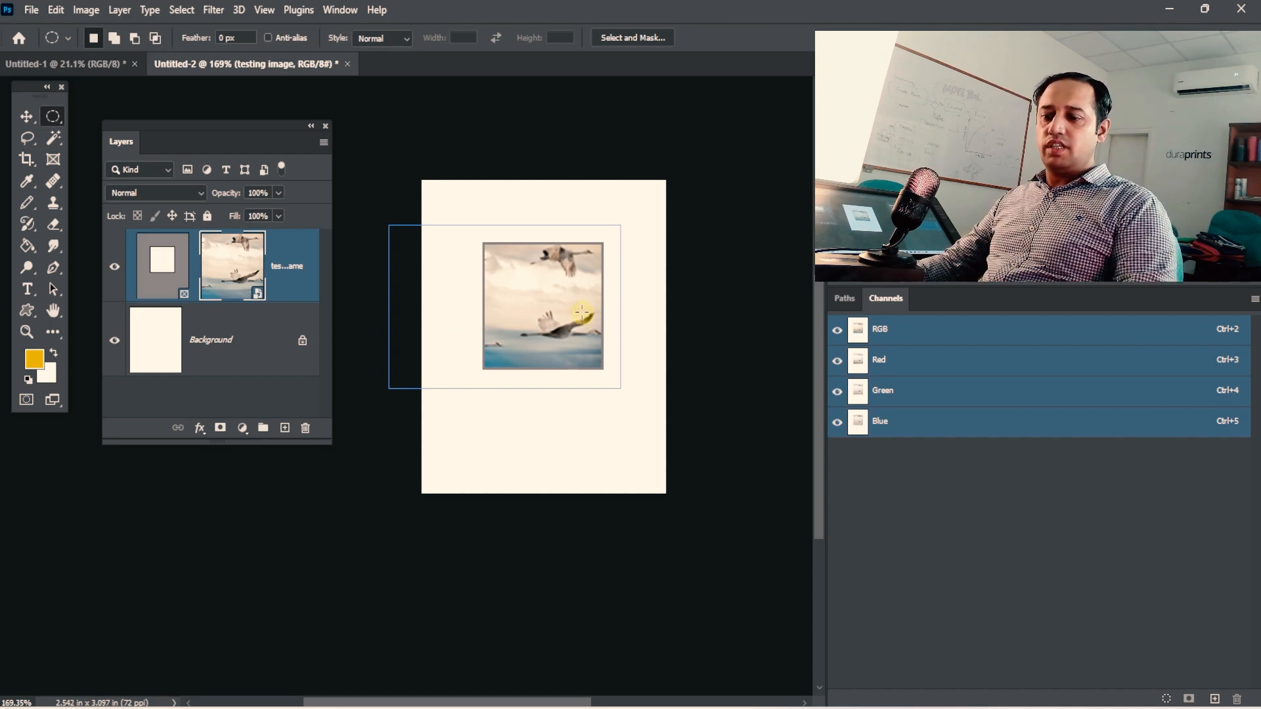
pyautogui.press('Delete')
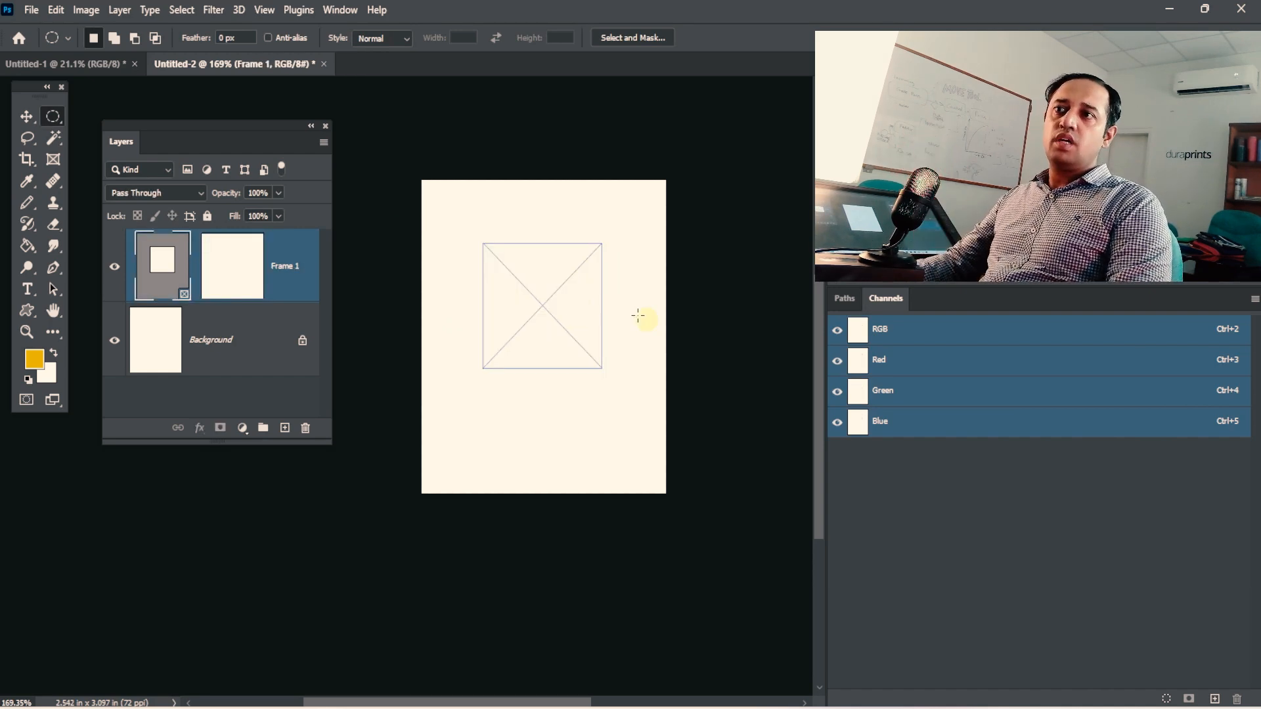
pyautogui.moveTo(302, 250); pyautogui.dragTo(305, 427)
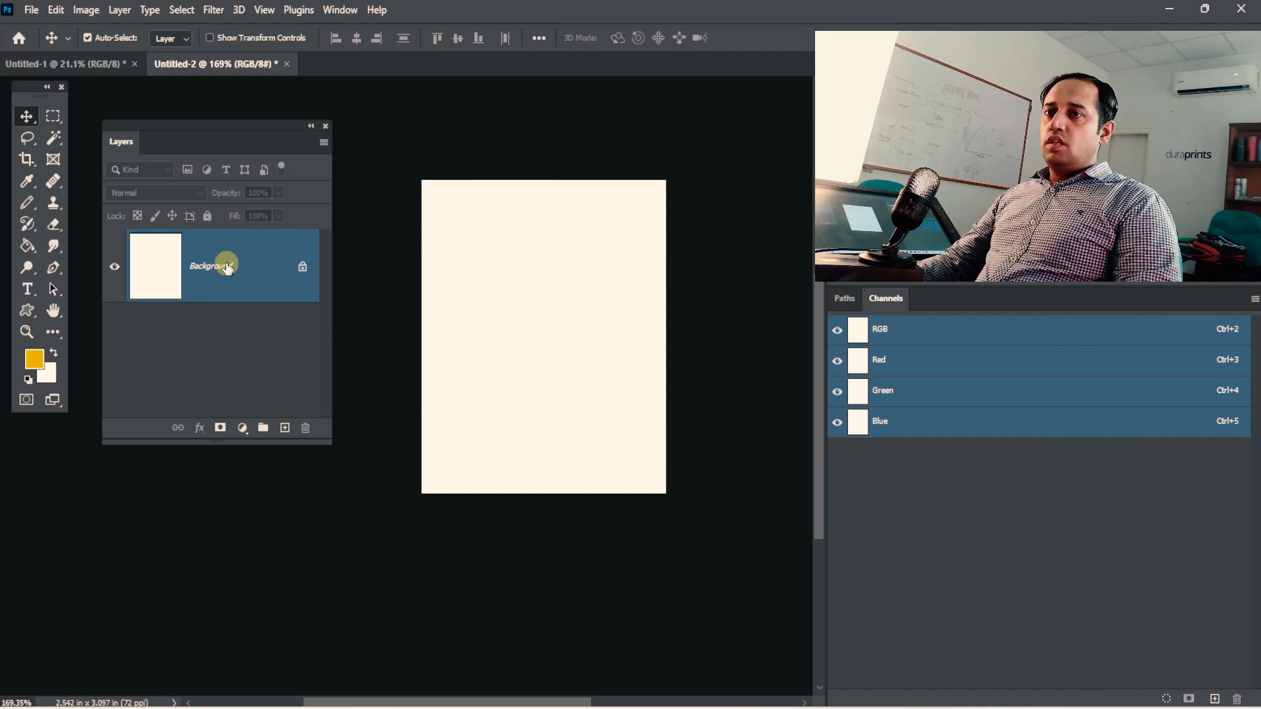
# Draw a kangaroo from the Wild Animals custom shapes, about 149 × 118 px, on the upper part of the Untitled-2 page.
pyautogui.click(93, 65)
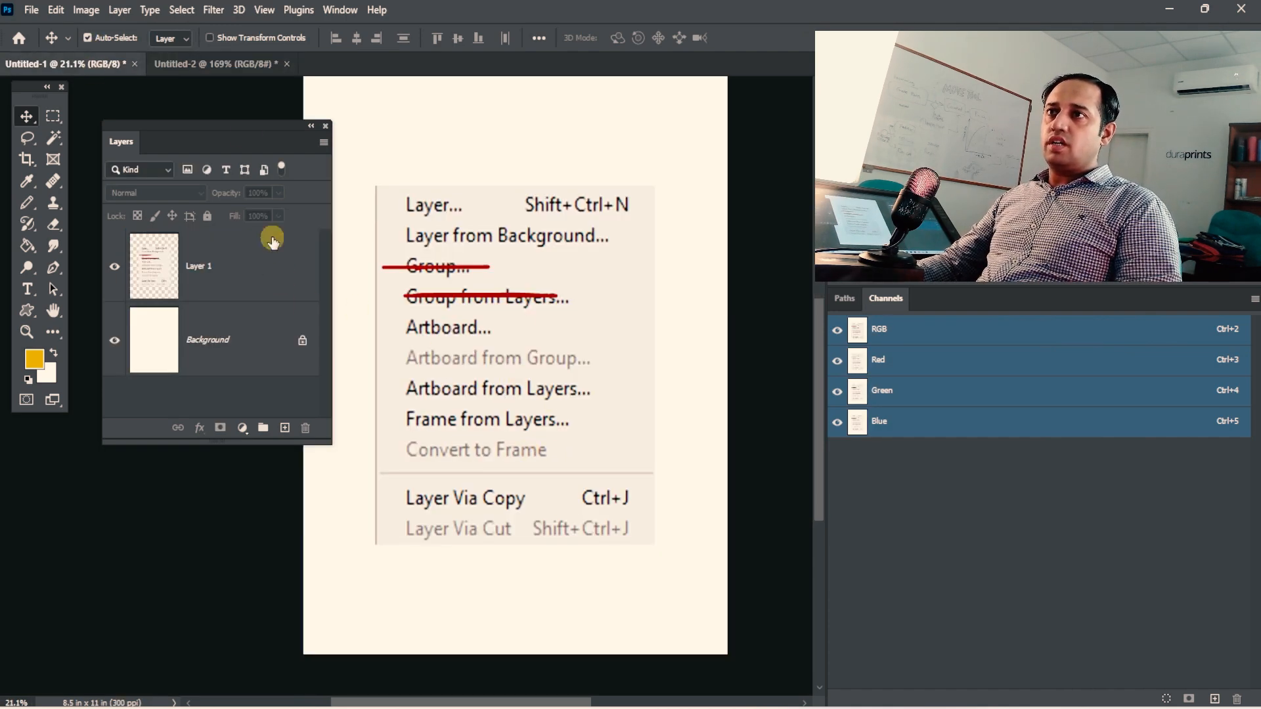
pyautogui.click(217, 65)
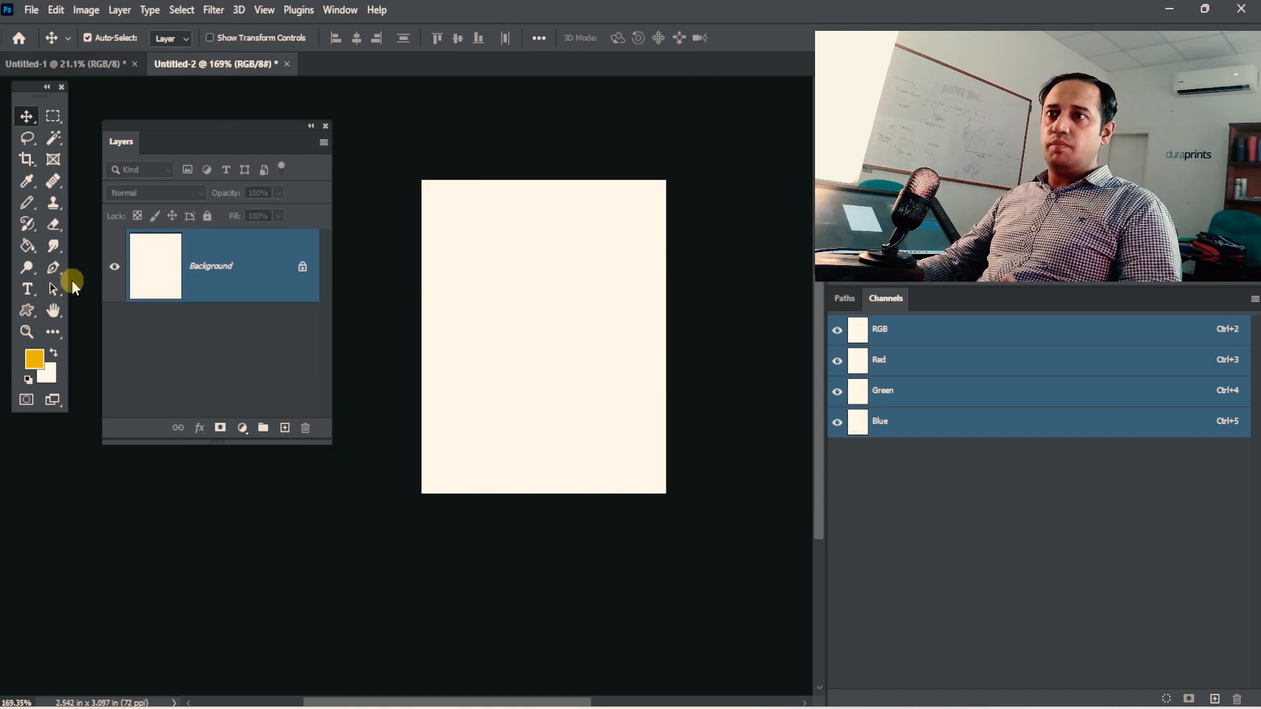
pyautogui.click(26, 309)
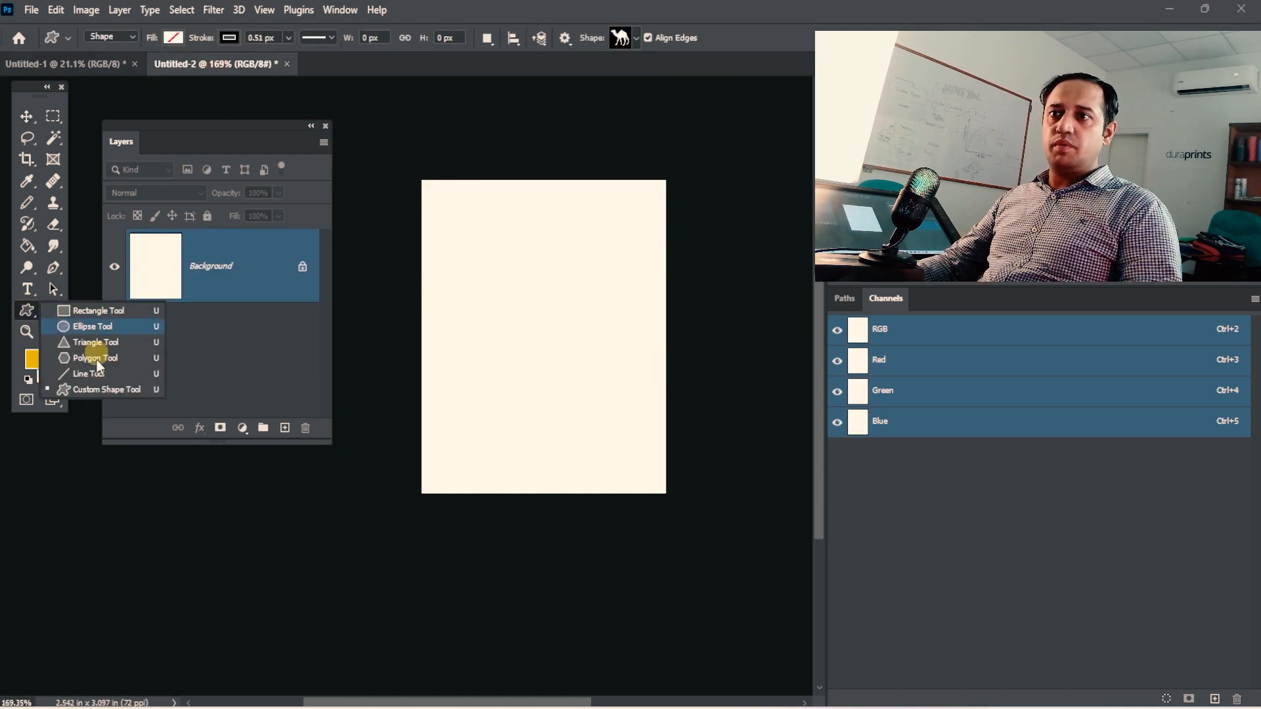
pyautogui.click(627, 37)
pyautogui.click(455, 95)
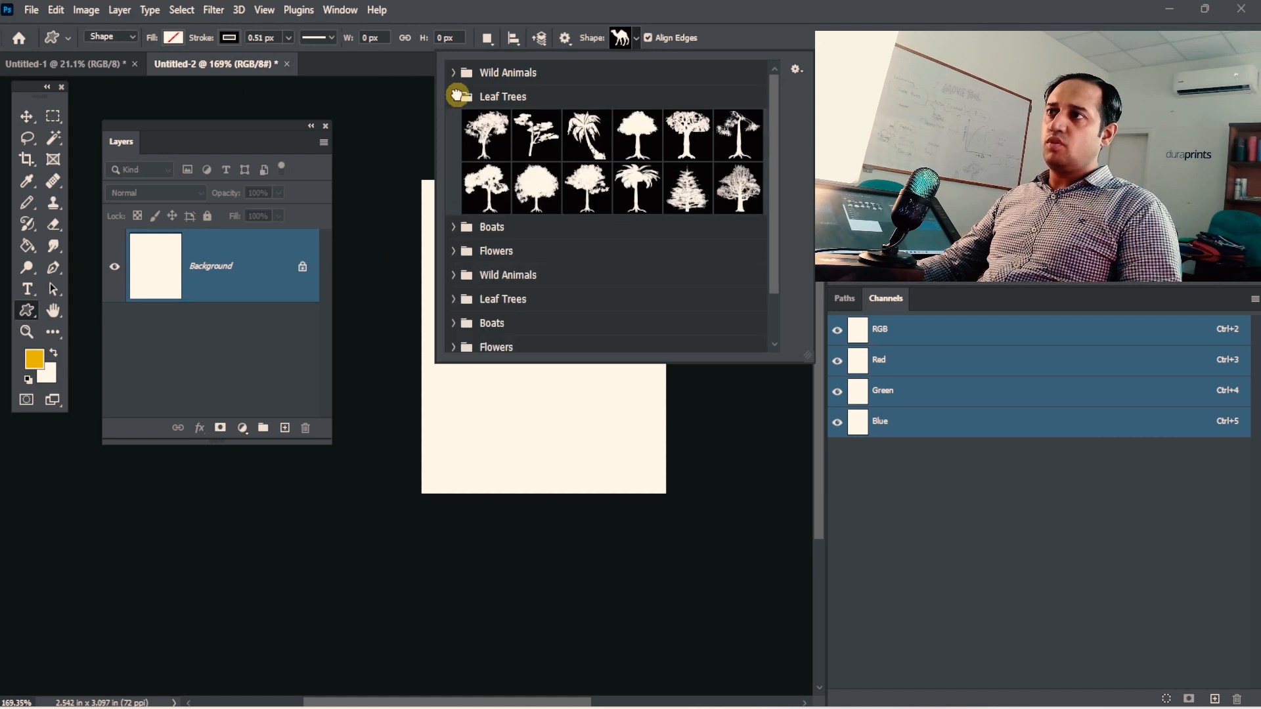
pyautogui.click(452, 72)
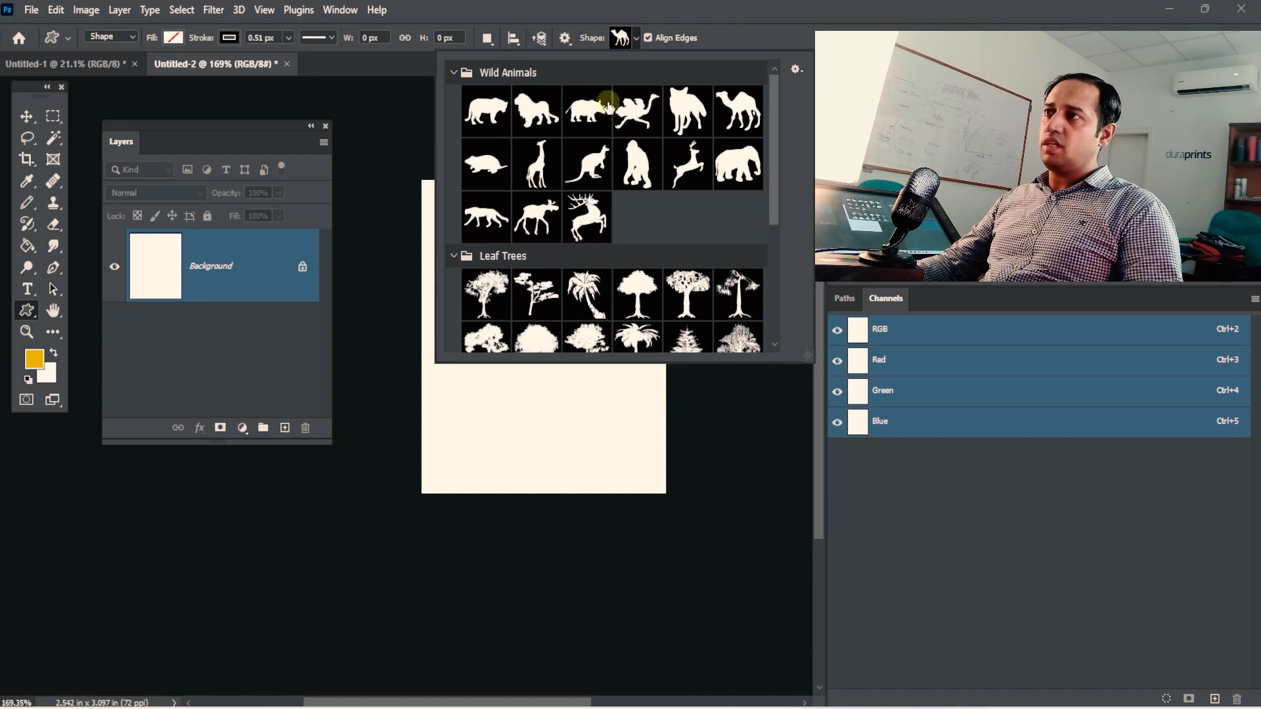
pyautogui.click(601, 158)
pyautogui.click(665, 145)
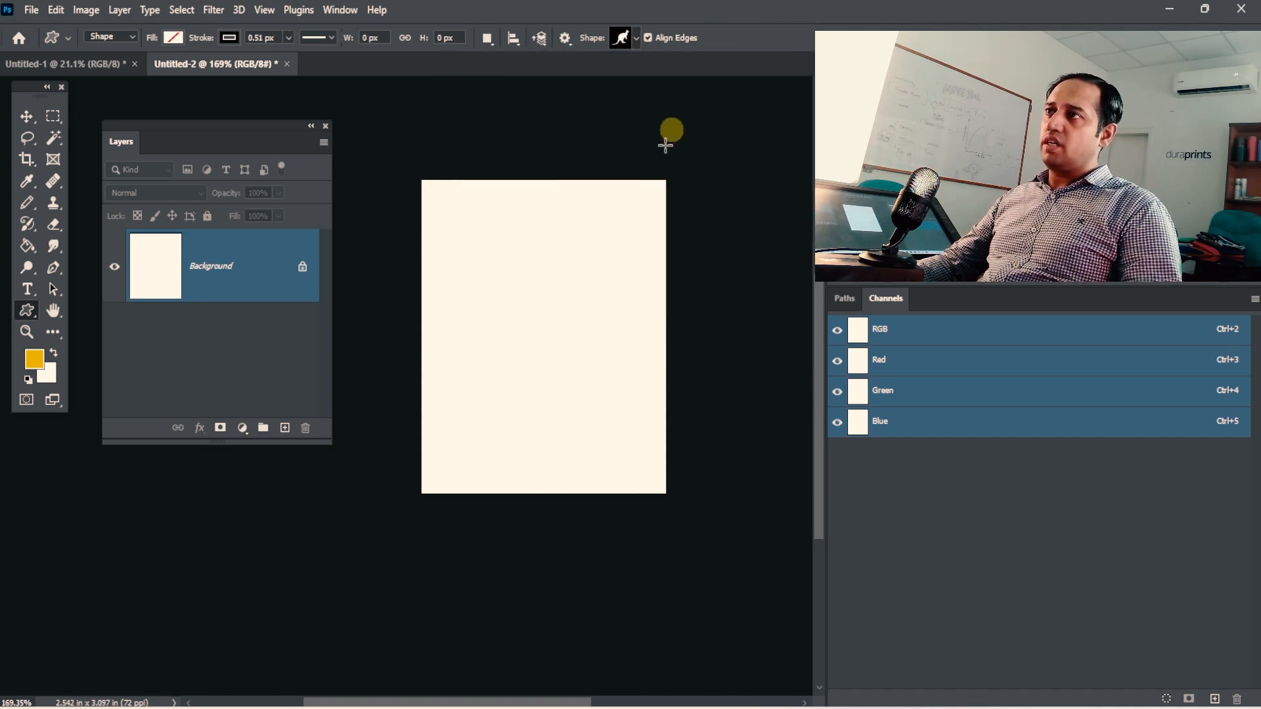
pyautogui.moveTo(620, 235); pyautogui.dragTo(430, 383)
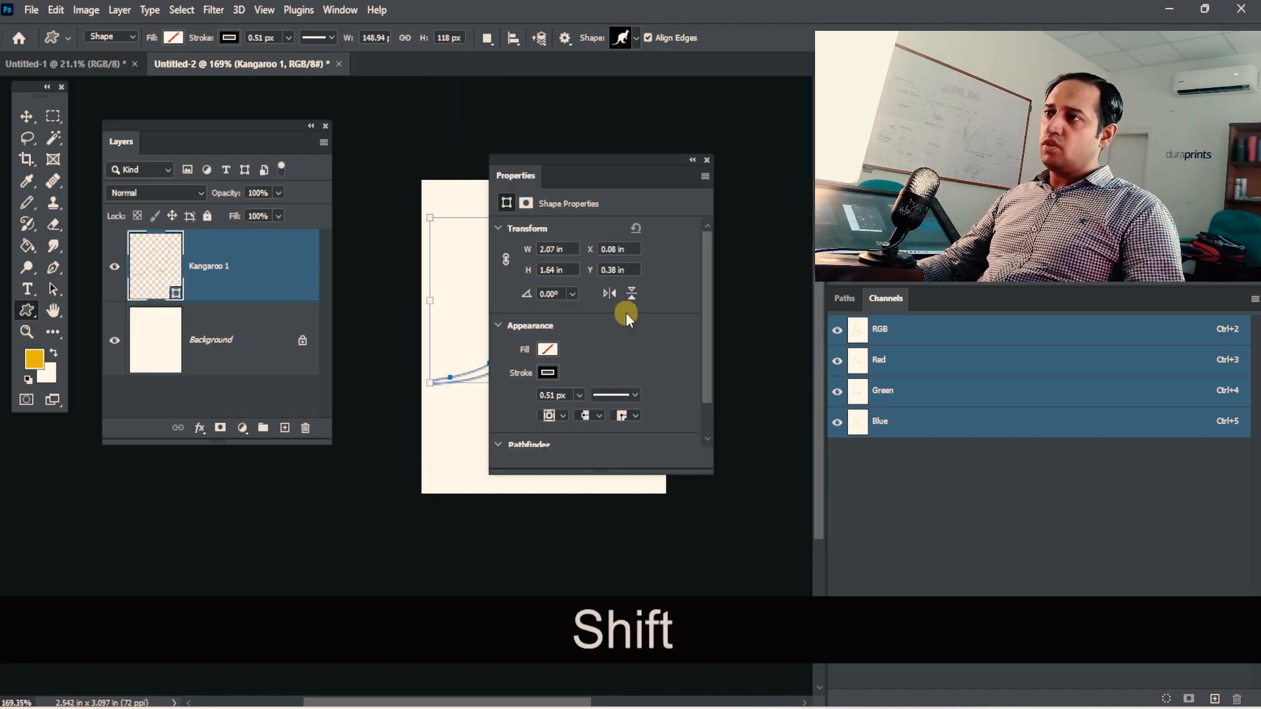
pyautogui.click(707, 159)
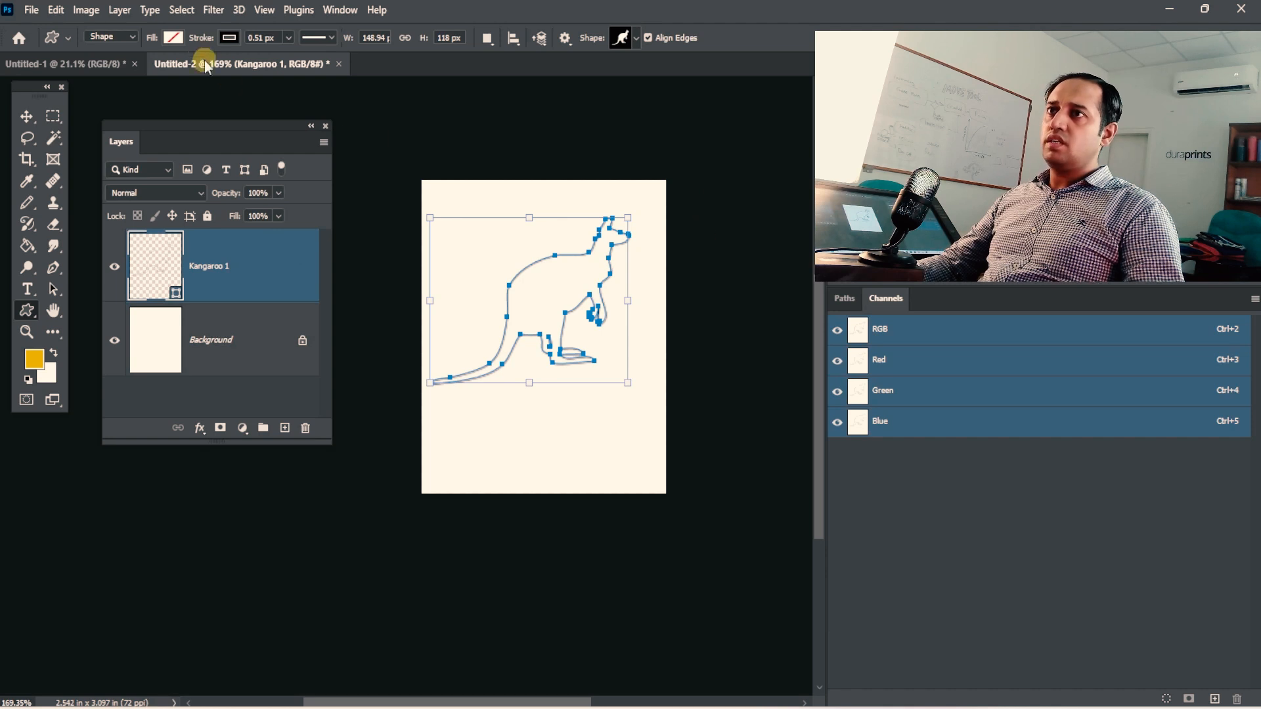
# Fill the kangaroo shape with yellow and set its stroke width to 0 px.
pyautogui.click(173, 37)
pyautogui.click(88, 126)
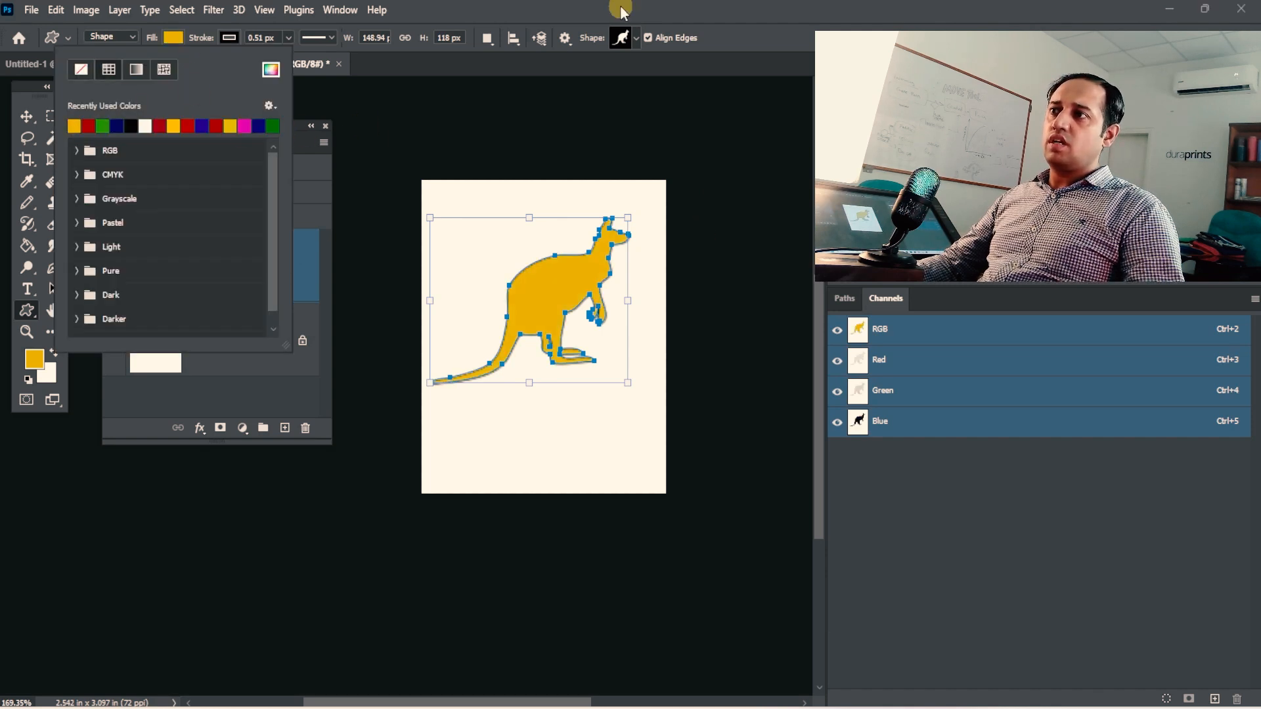
pyautogui.click(617, 10)
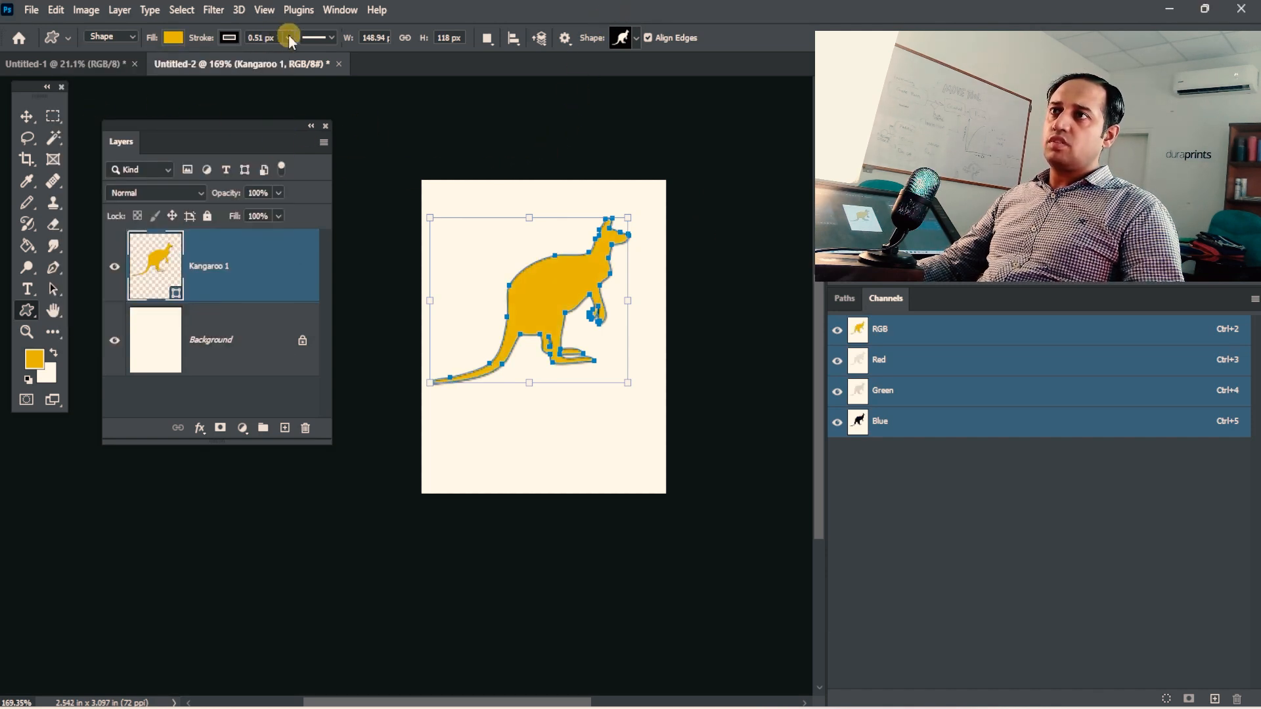
pyautogui.moveTo(293, 56); pyautogui.dragTo(198, 66)
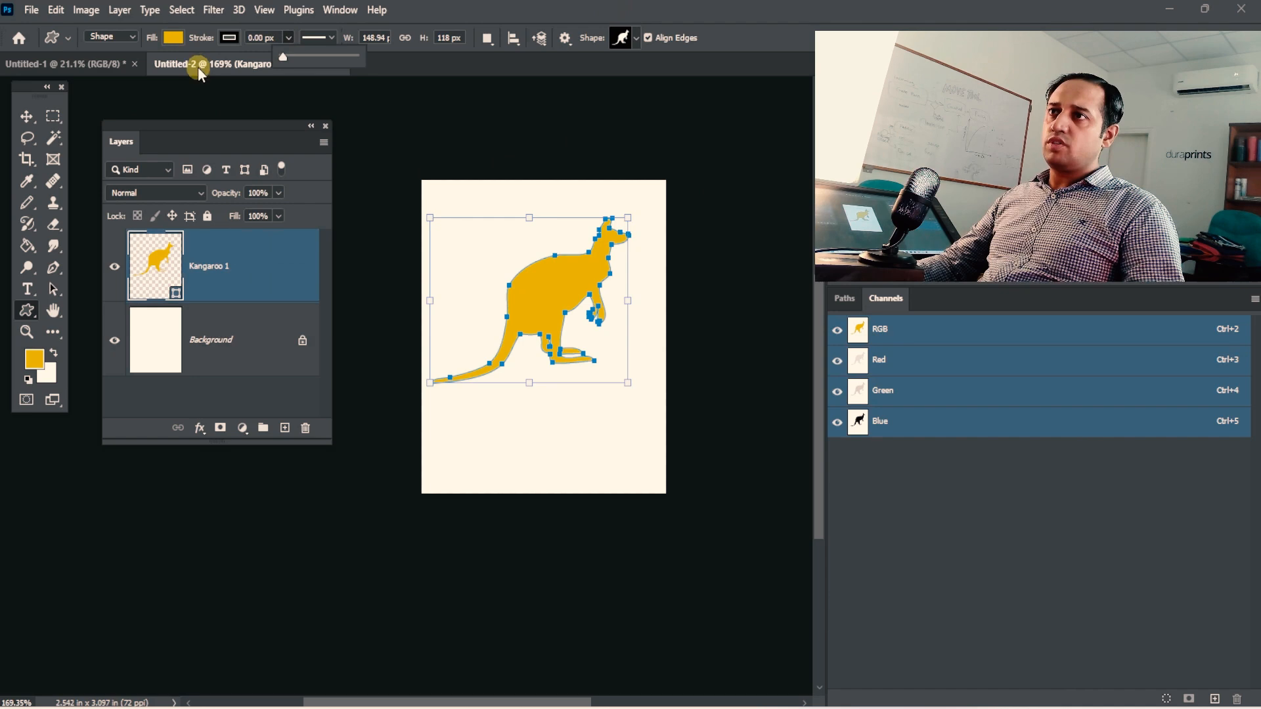
# Move the kangaroo slightly down and to the right, and convert it to a 149 × 118 px frame named Kangaroo 1.
pyautogui.click(33, 113)
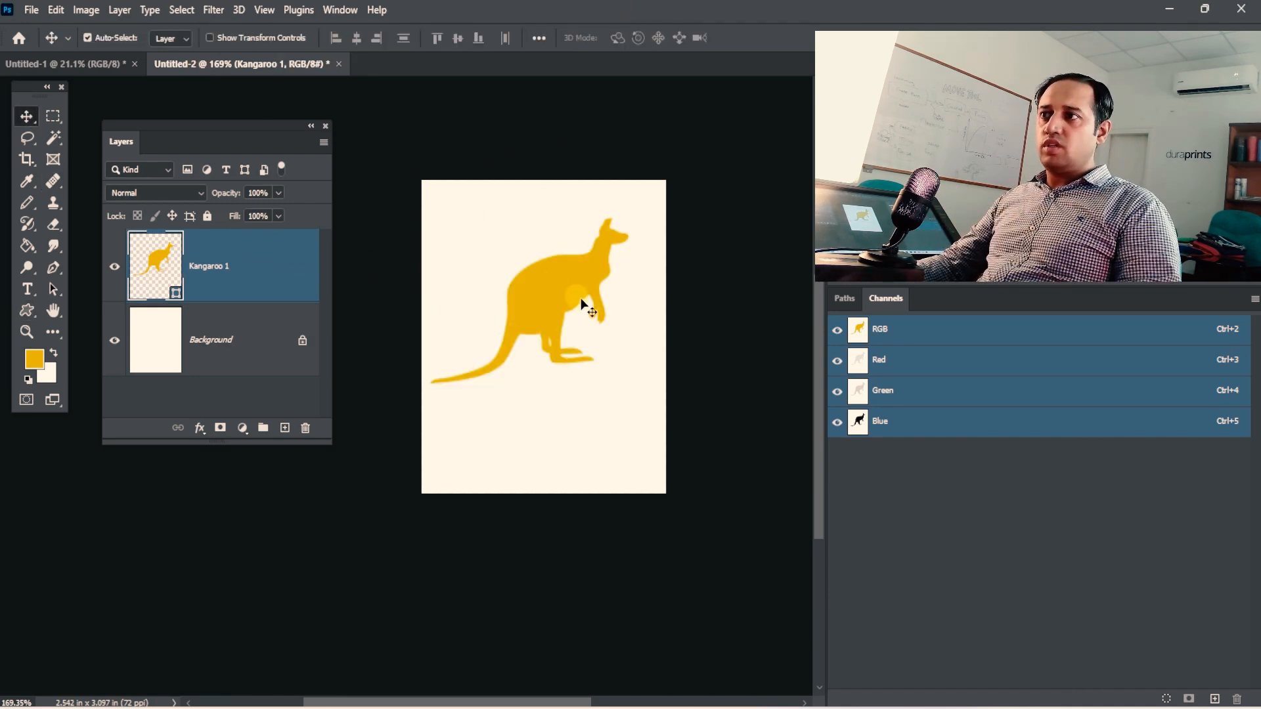
pyautogui.moveTo(582, 304); pyautogui.dragTo(597, 340)
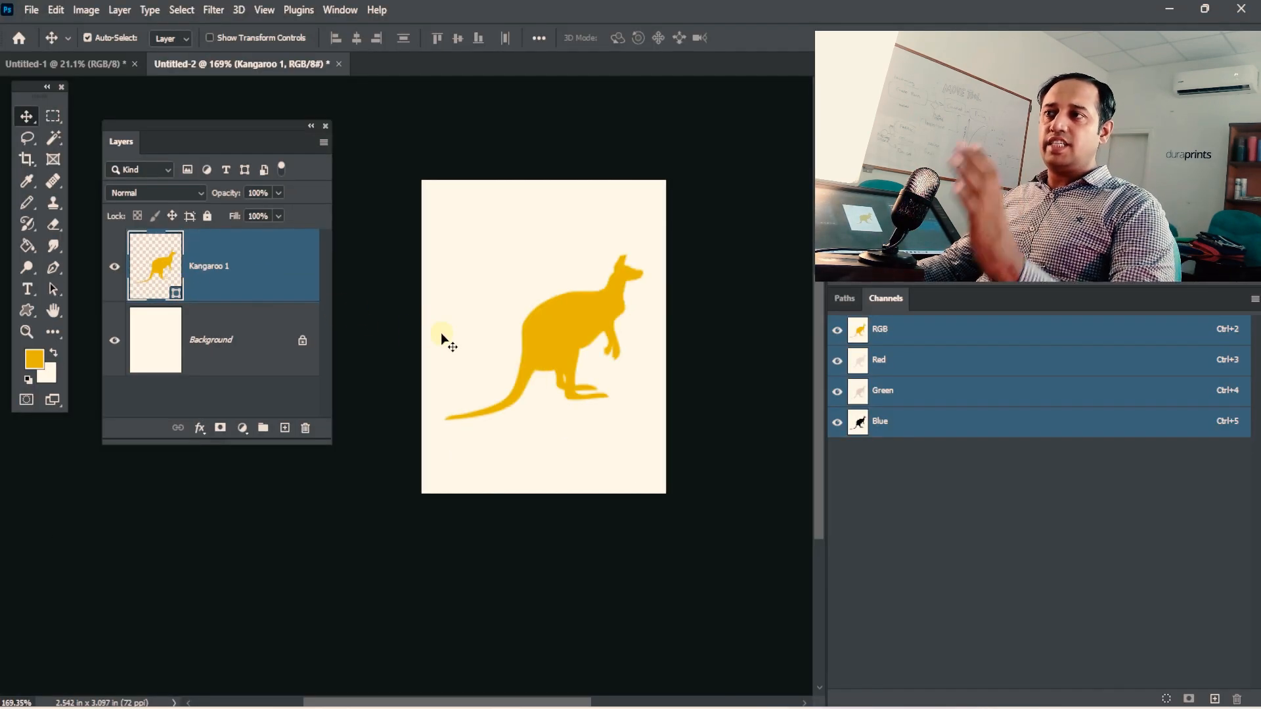
pyautogui.click(109, 13)
pyautogui.moveTo(124, 30)
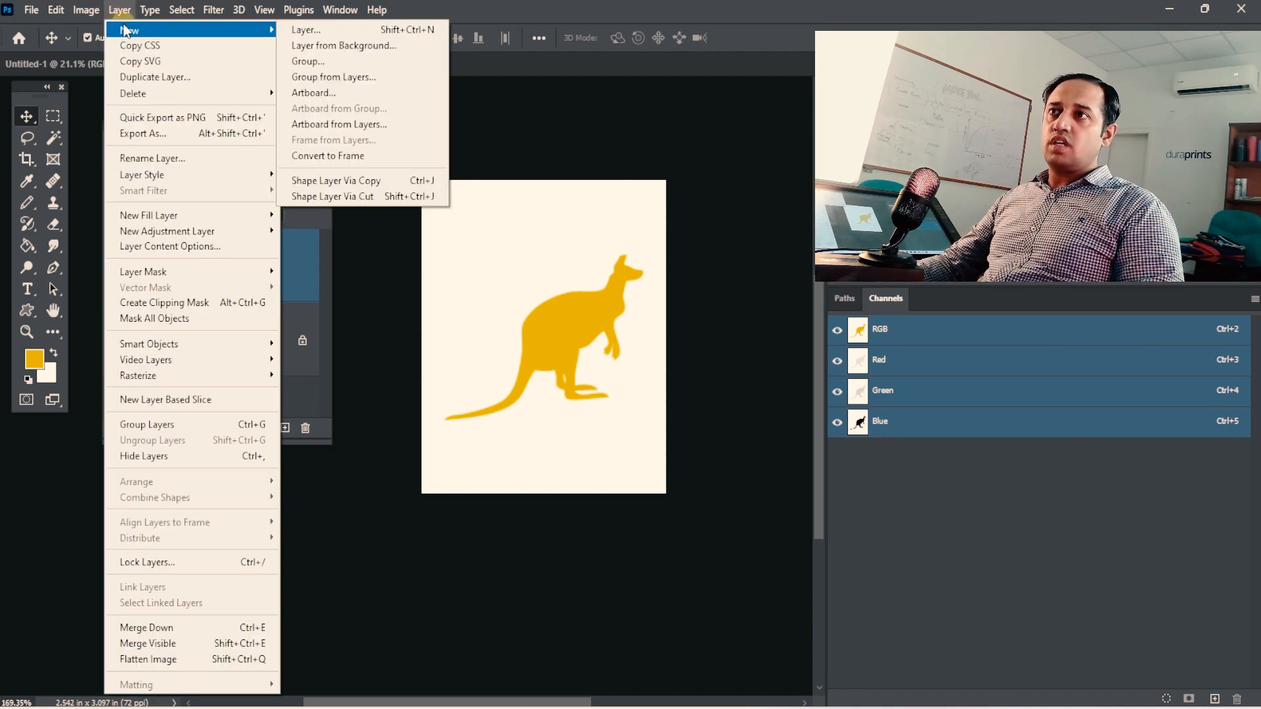
pyautogui.click(467, 28)
pyautogui.click(125, 10)
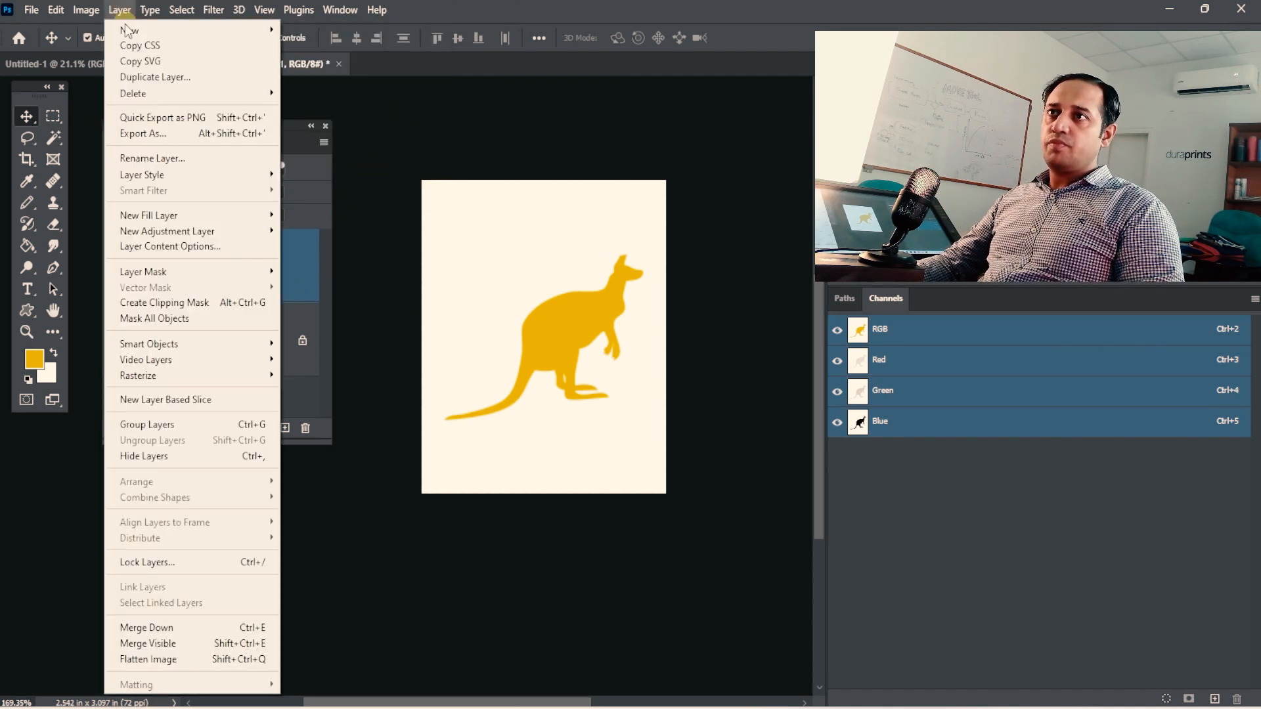
pyautogui.moveTo(127, 30)
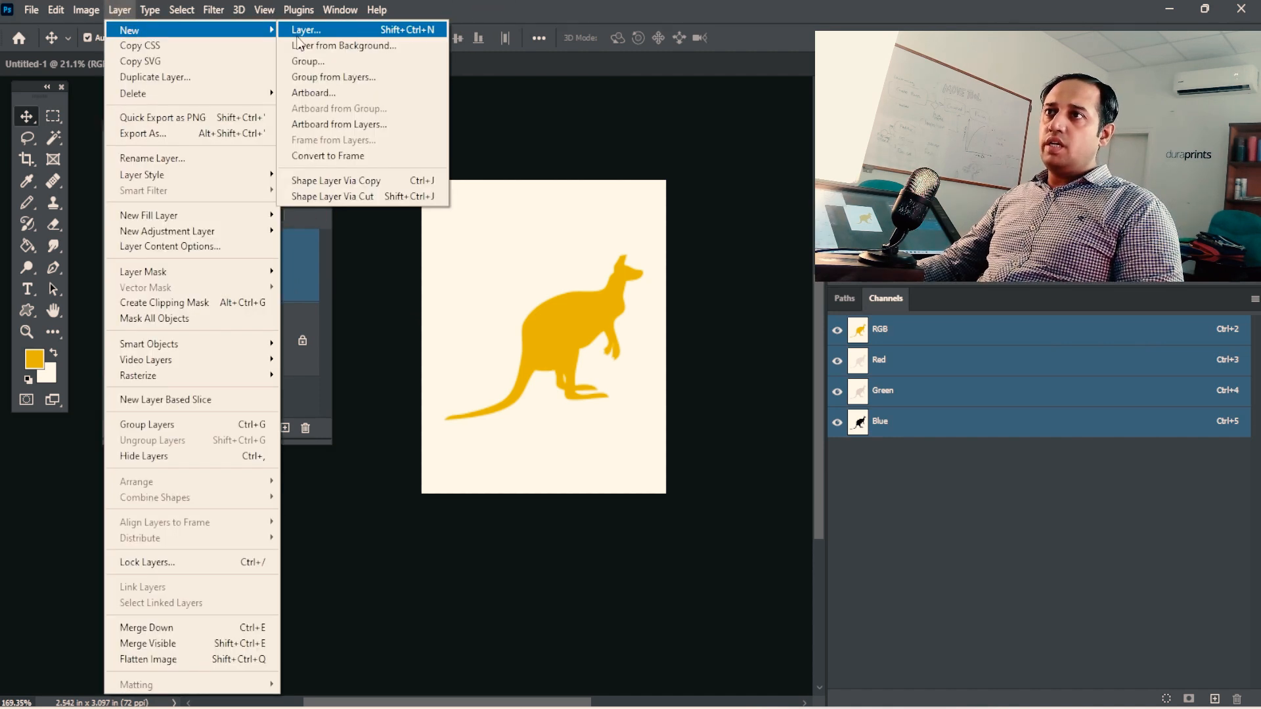
pyautogui.click(347, 164)
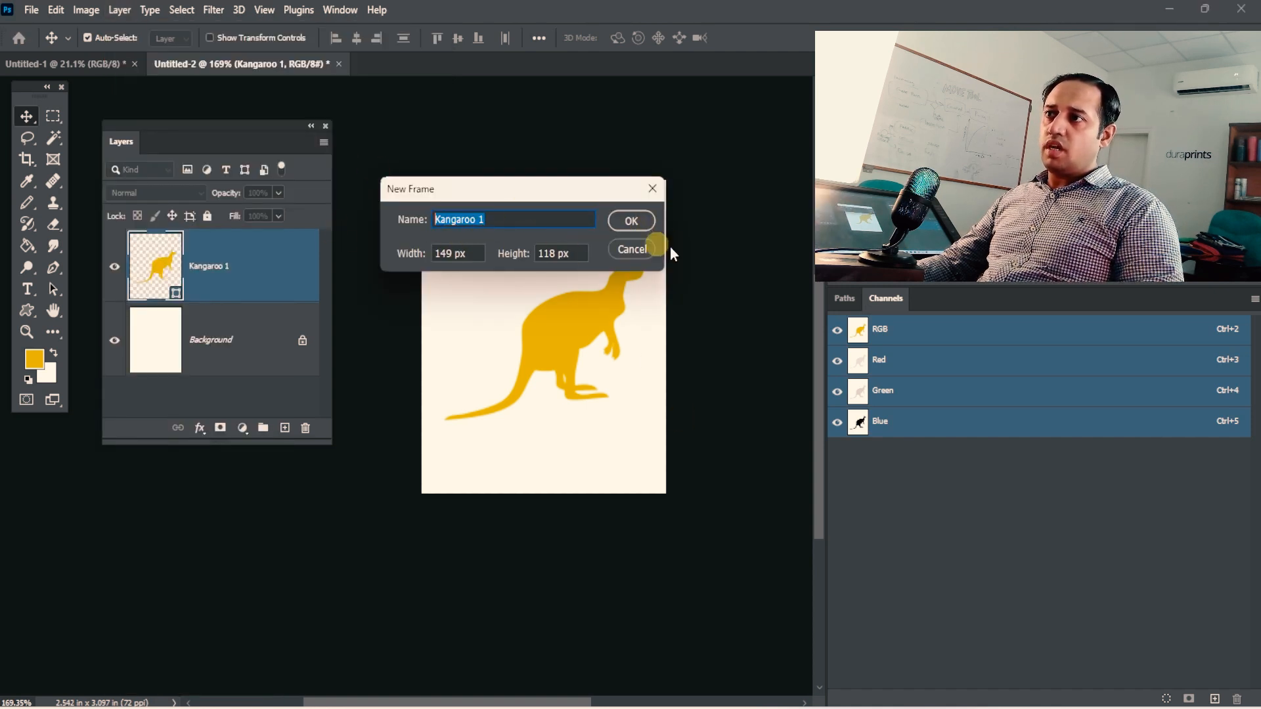
pyautogui.click(628, 227)
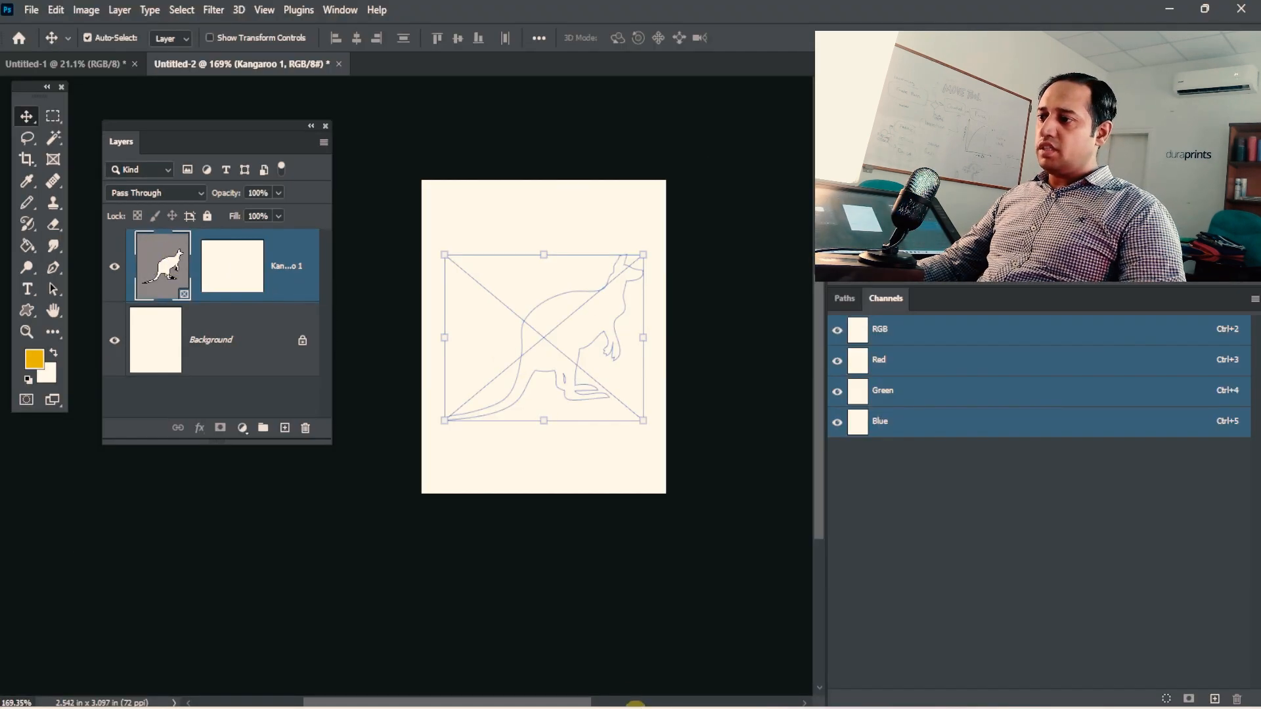
# Place the pink clouds image from the 4 layer groups folder into the kangaroo frame and enlarge it from its centre.
pyautogui.click(655, 708)
pyautogui.moveTo(330, 348); pyautogui.dragTo(637, 433)
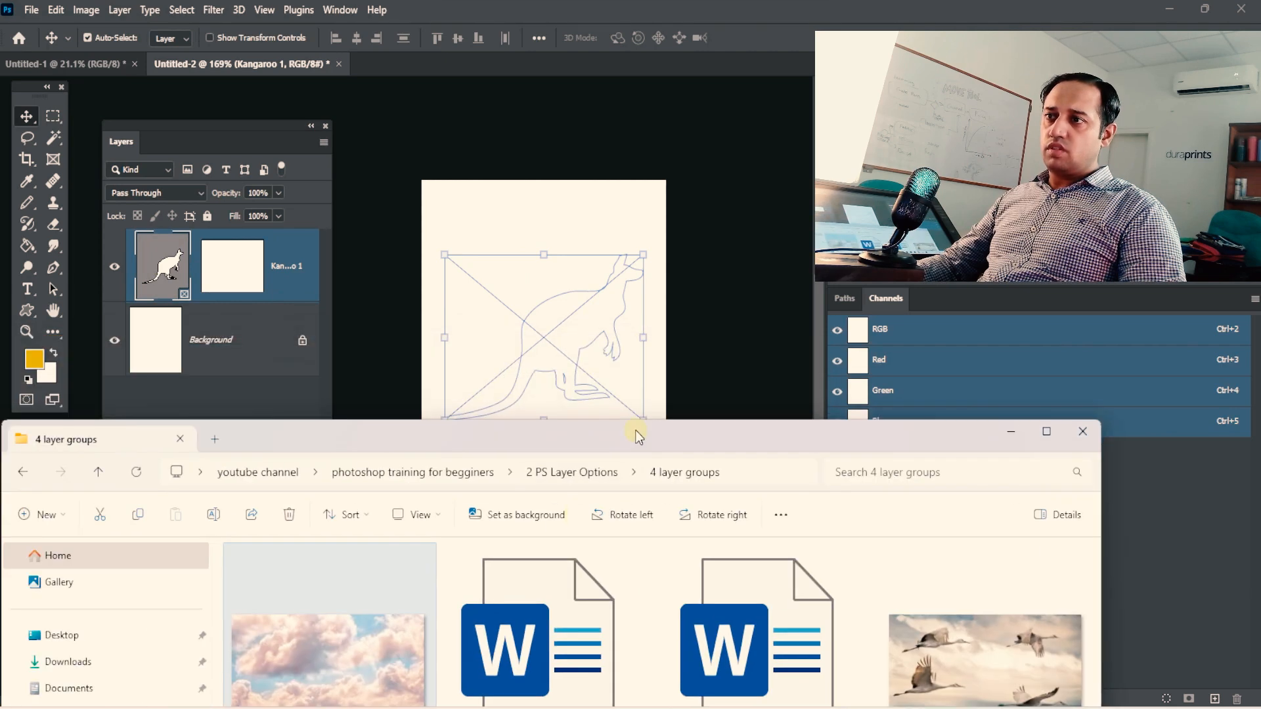
pyautogui.moveTo(353, 652); pyautogui.dragTo(578, 356)
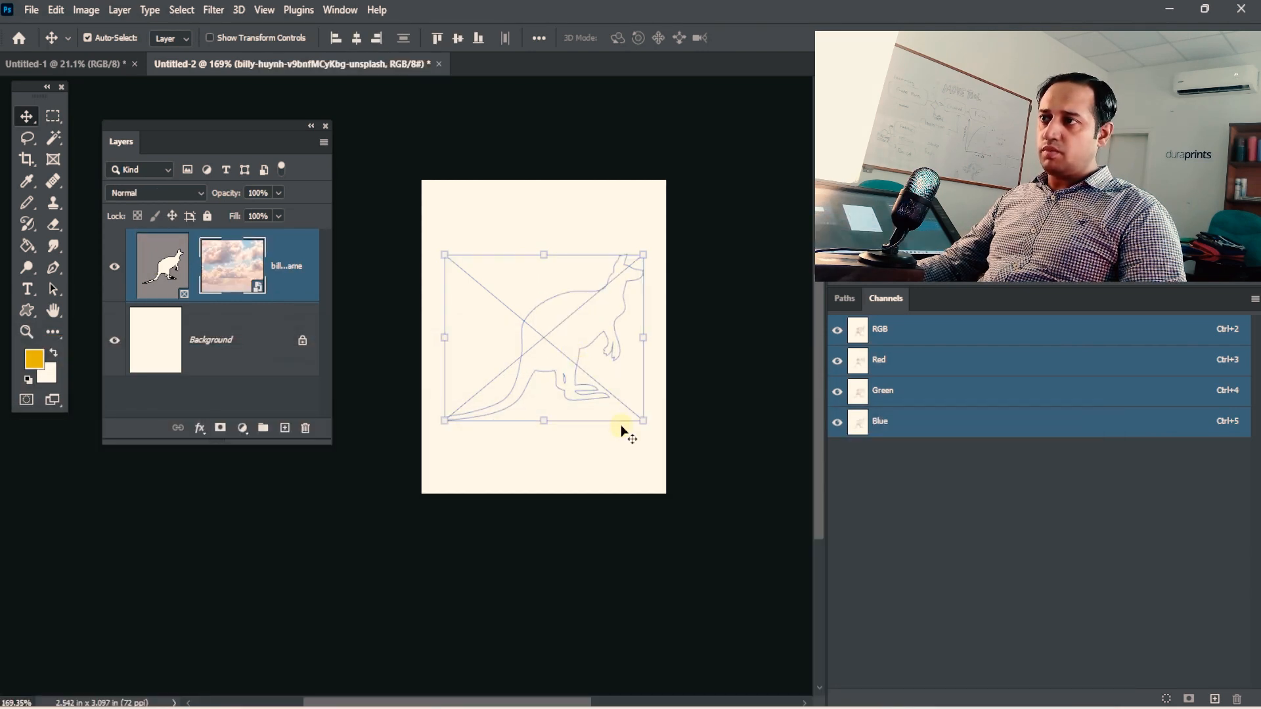
pyautogui.hotkey('ctrl', 't')
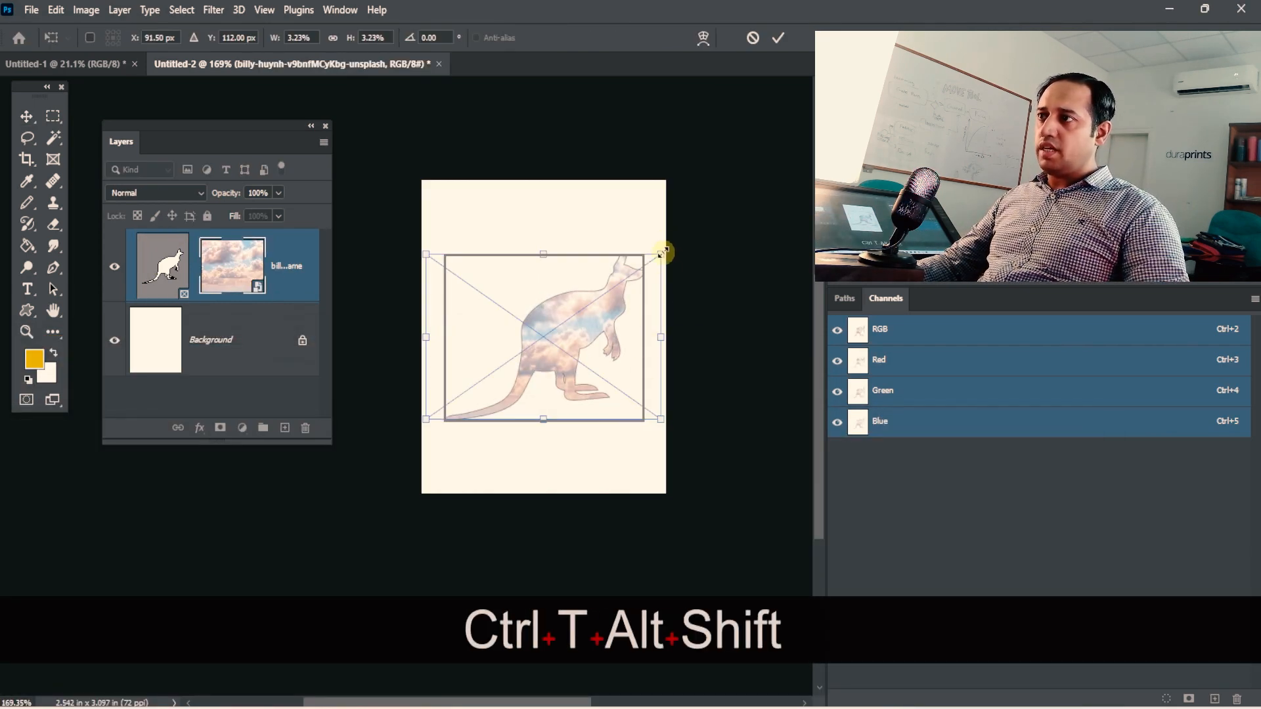
pyautogui.moveTo(662, 254); pyautogui.dragTo(691, 227)
pyautogui.press('Return')
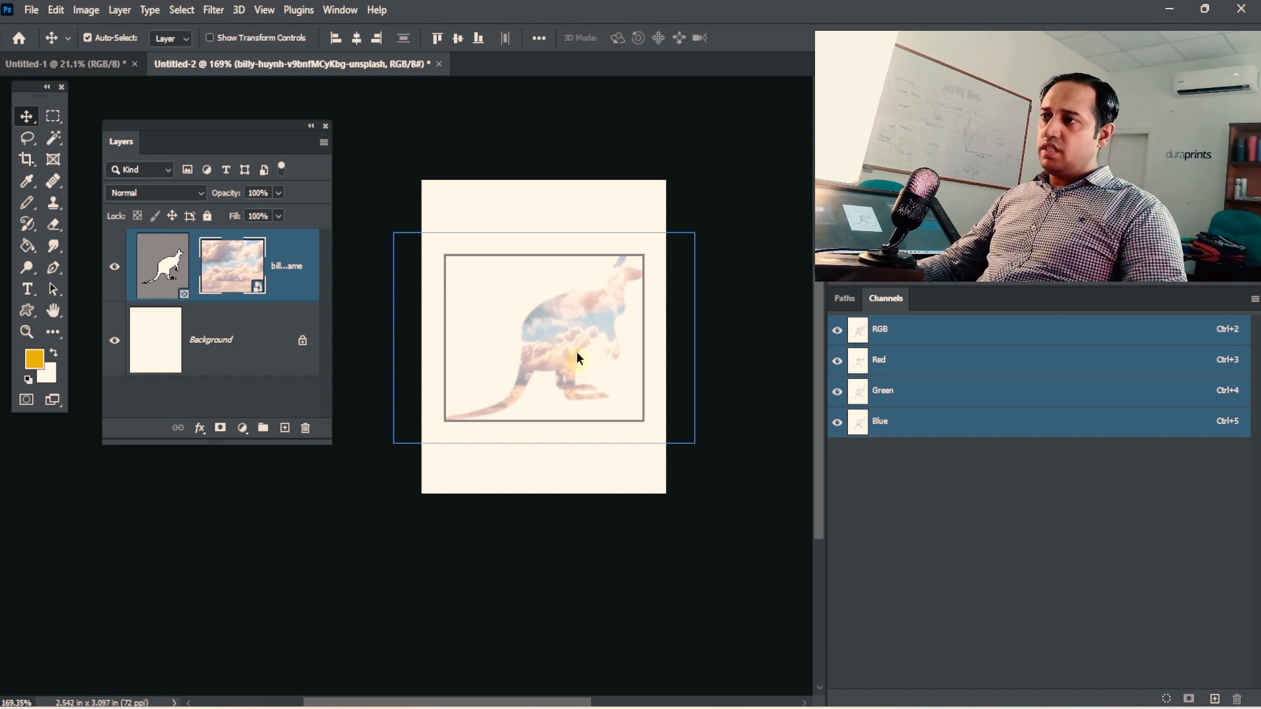
# Deselect the frame and examine up close how the clouds image fits the kangaroo outline.
pyautogui.hotkey('ctrl', 'space')
pyautogui.moveTo(576, 352)
pyautogui.mouseDown()
pyautogui.moveTo(644, 326)
pyautogui.moveTo(591, 343)
pyautogui.mouseUp()
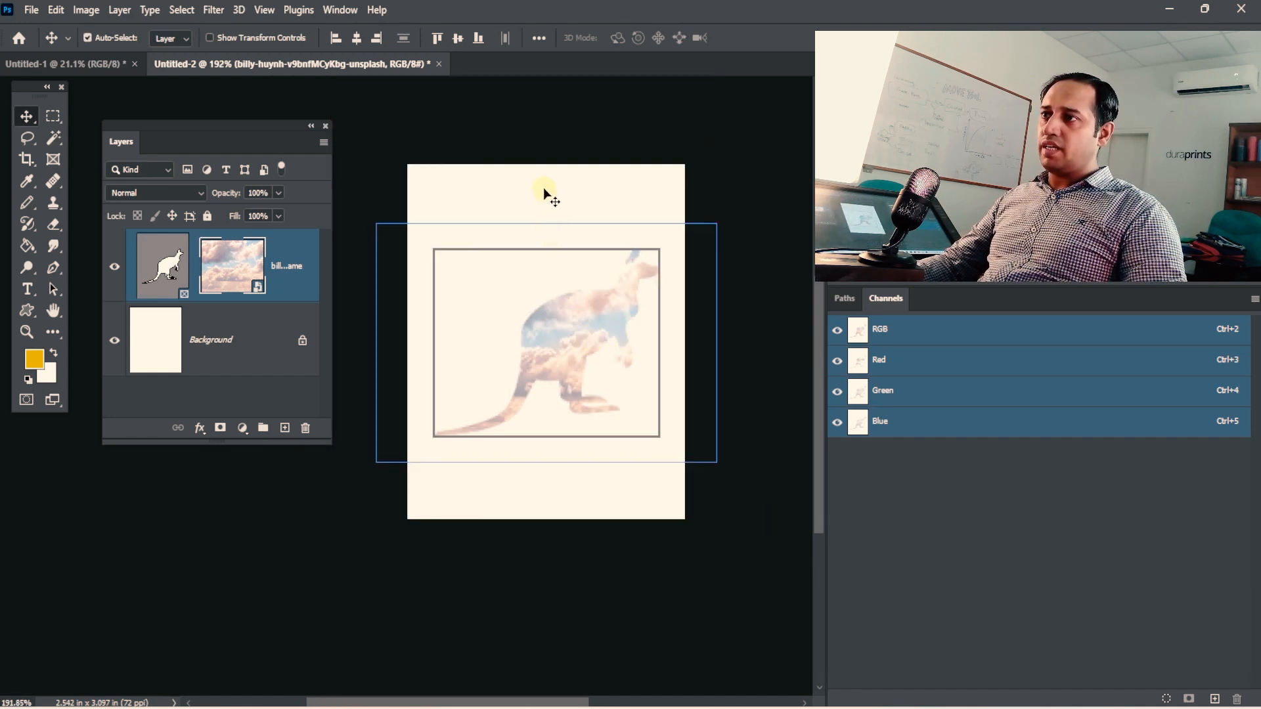
pyautogui.click(597, 211)
pyautogui.hotkey('ctrl', 'space')
pyautogui.moveTo(635, 281); pyautogui.dragTo(680, 282)
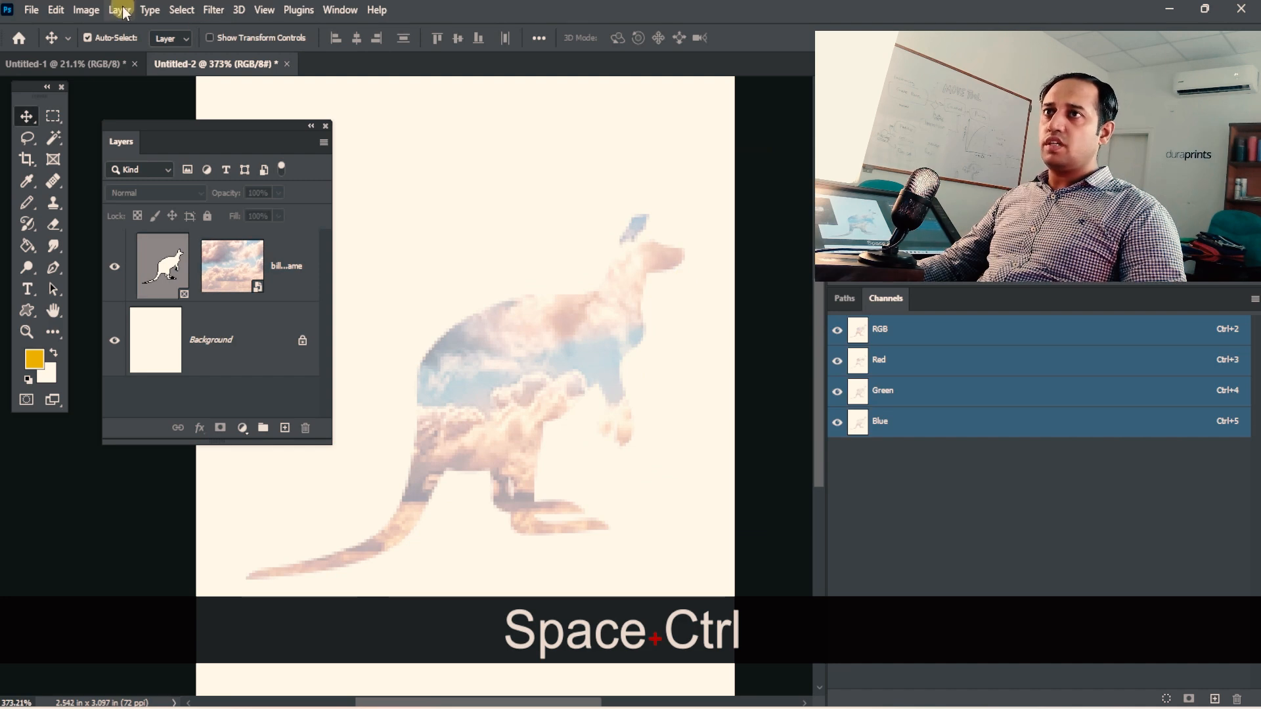
pyautogui.click(88, 9)
pyautogui.click(491, 7)
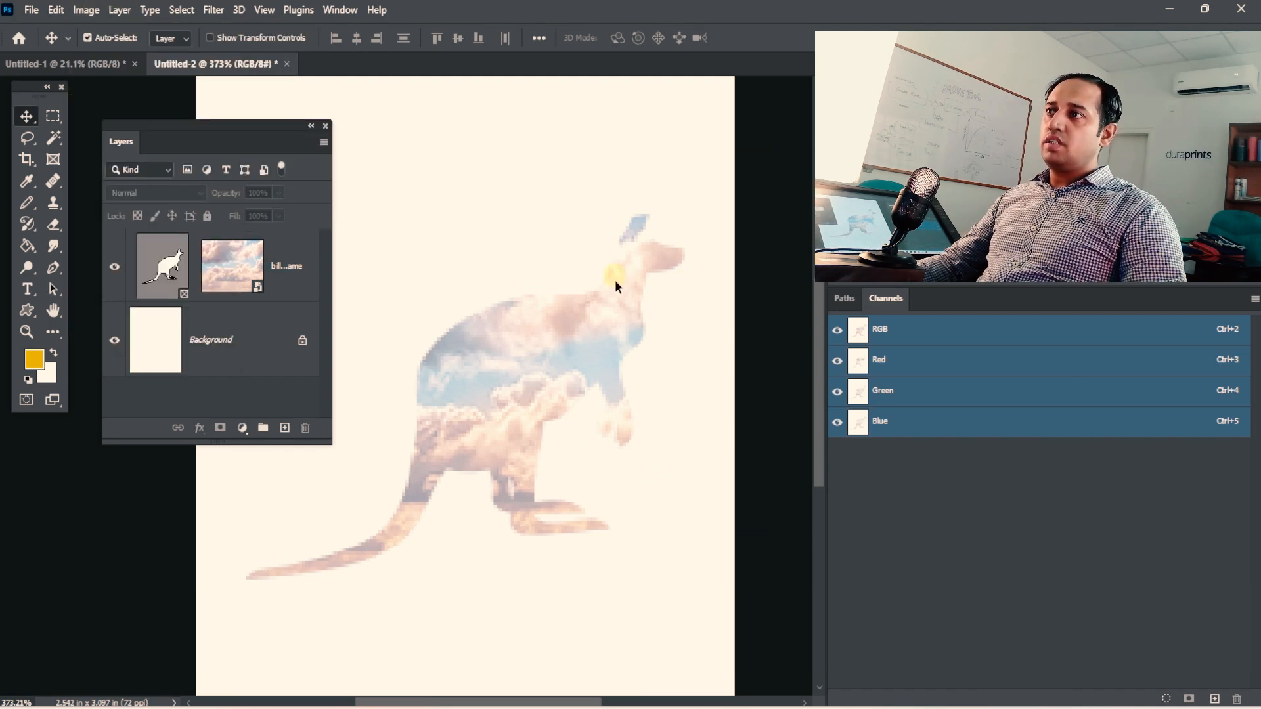
pyautogui.hotkey('ctrl', 'alt', 'space')
pyautogui.moveTo(615, 280); pyautogui.dragTo(559, 344)
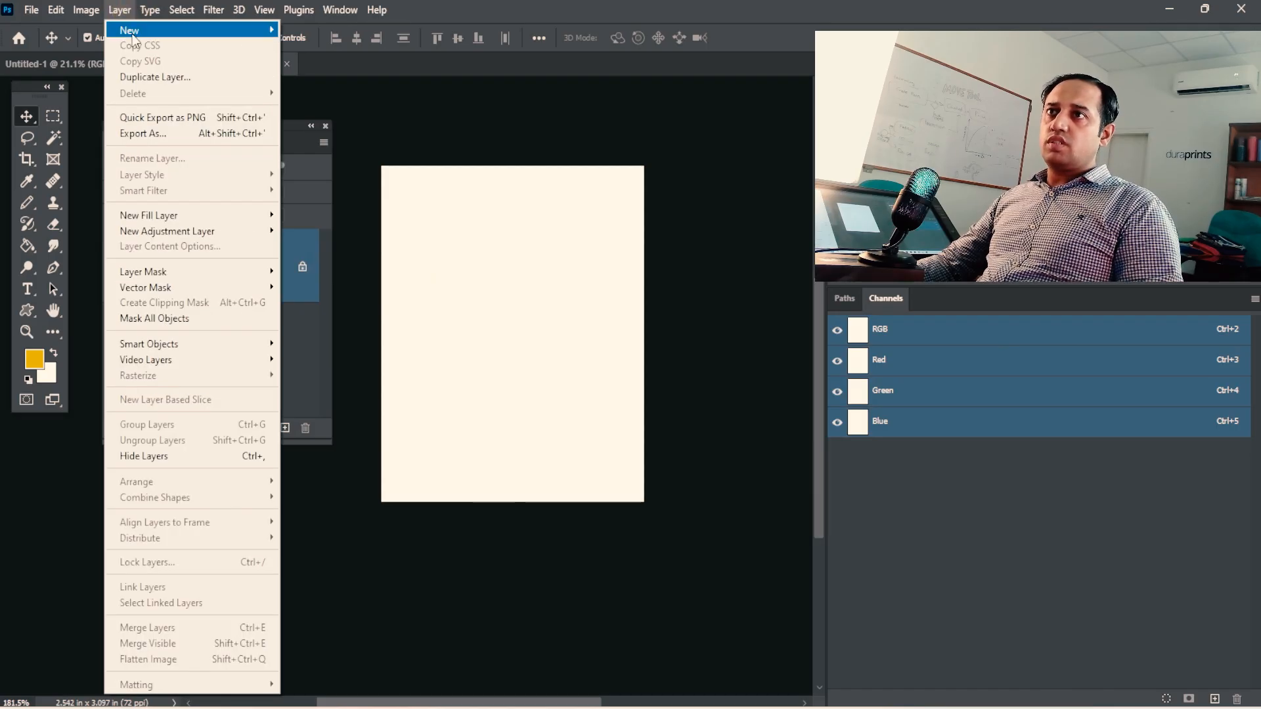
pyautogui.moveTo(134, 41)
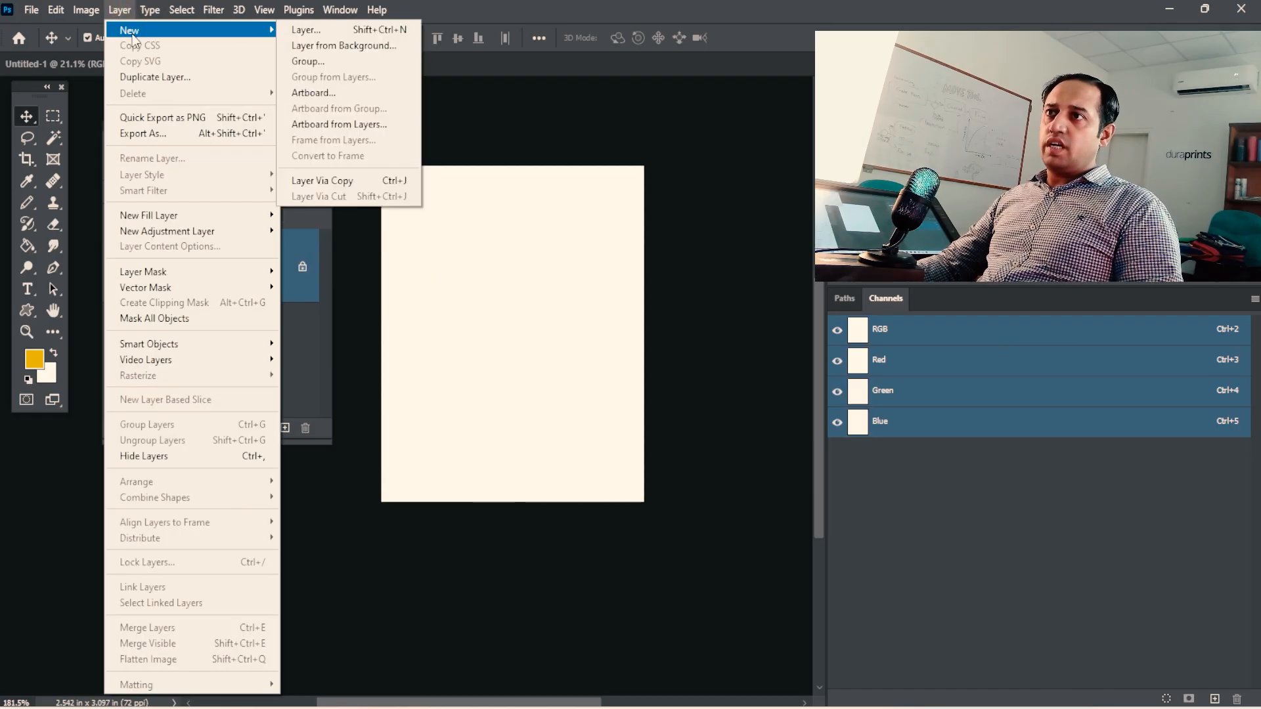
pyautogui.click(530, 34)
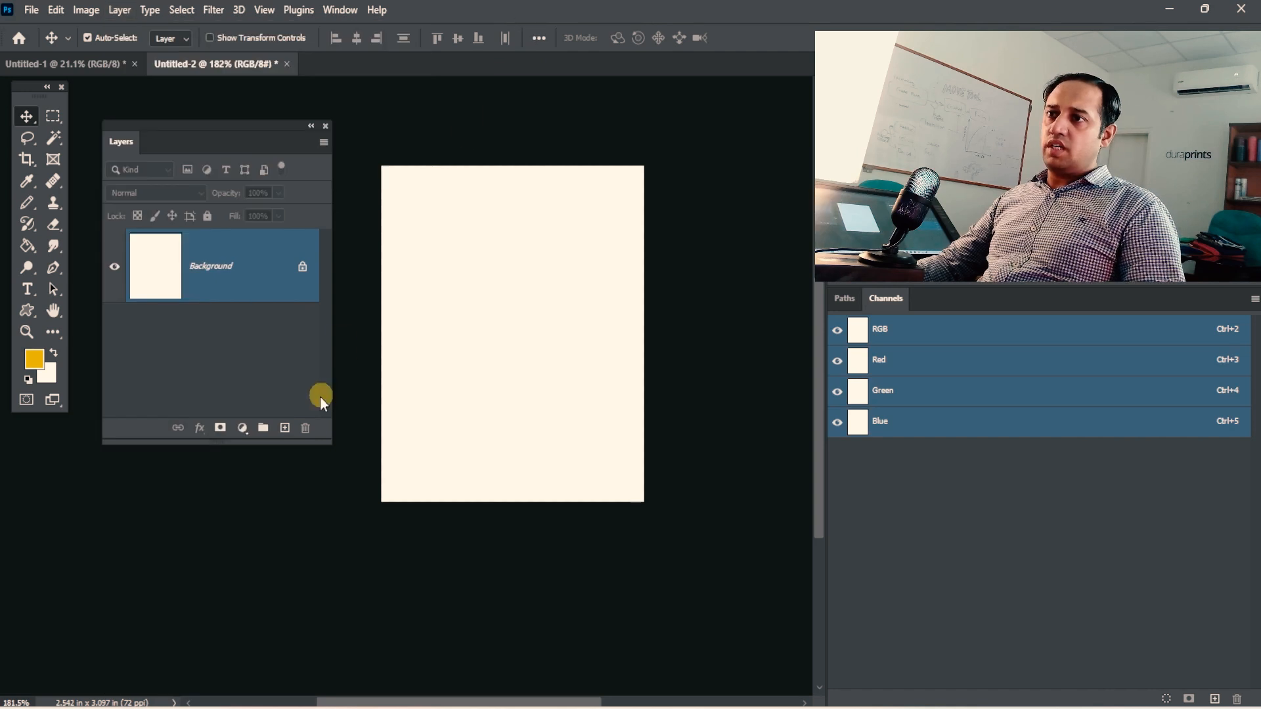
# Draw a roughly square selection on a new layer, fill it with the yellow foreground colour, and deselect it.
pyautogui.click(285, 428)
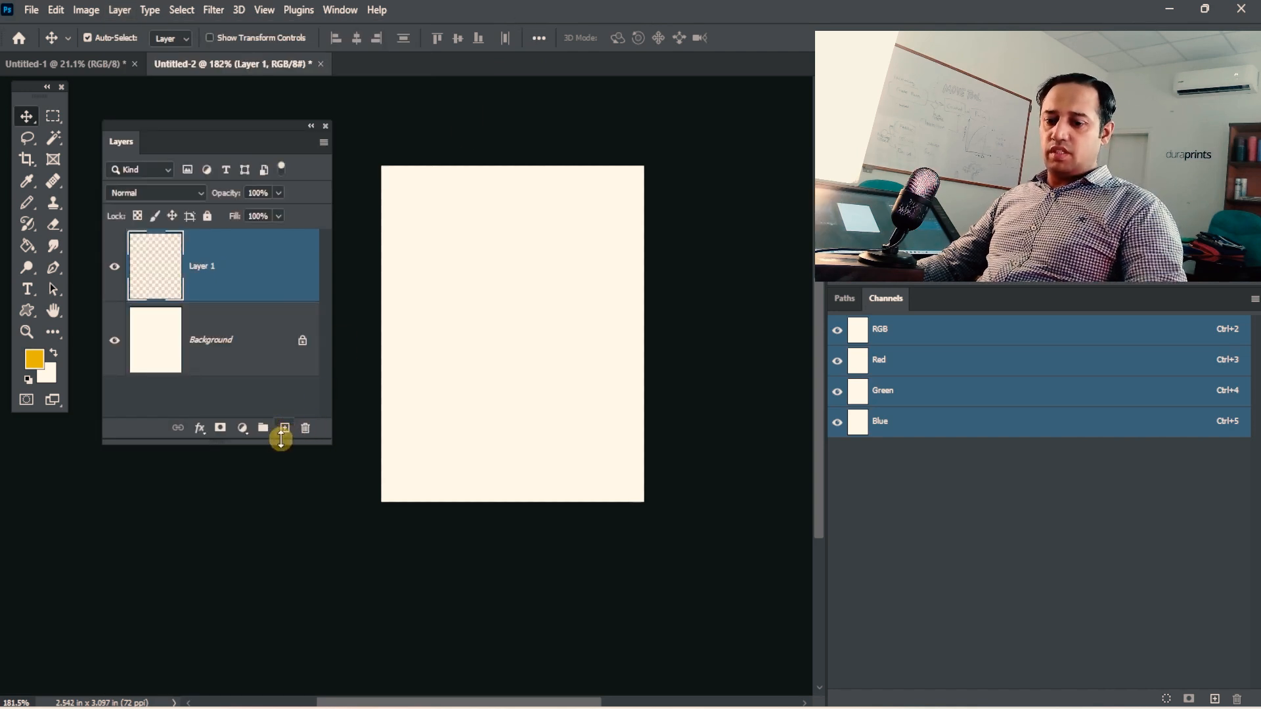
pyautogui.click(52, 118)
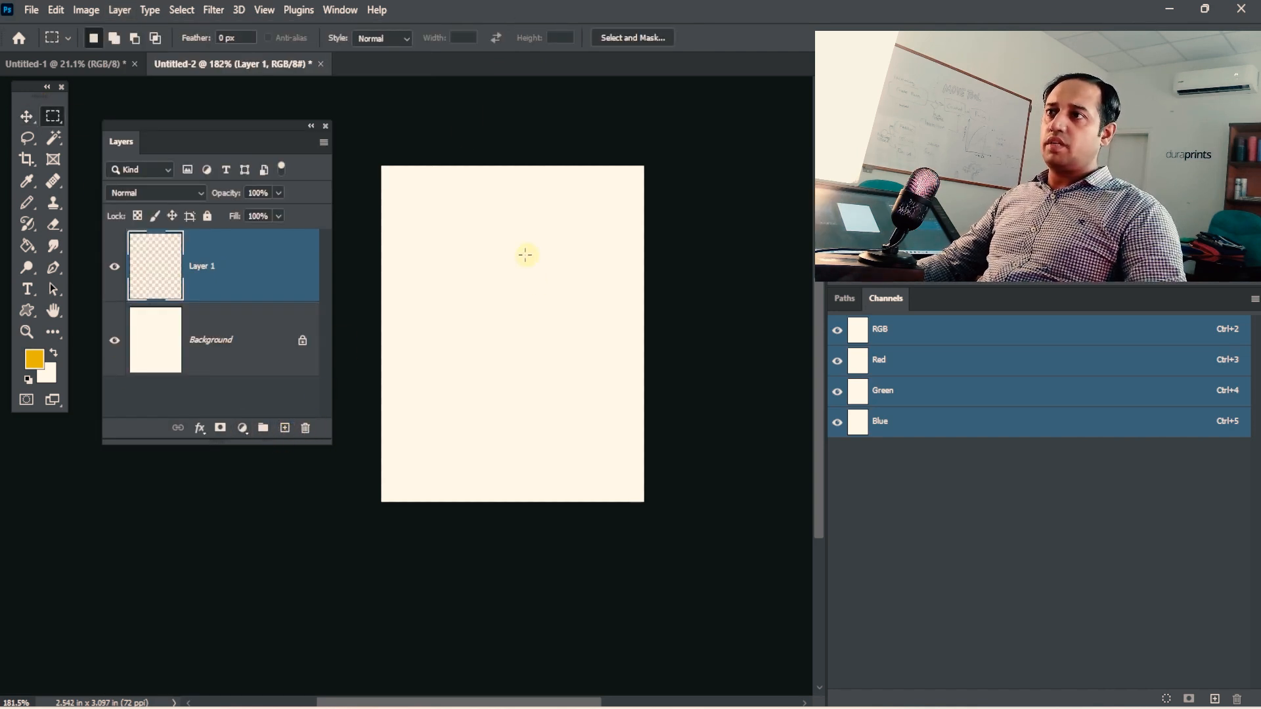
pyautogui.moveTo(438, 236); pyautogui.dragTo(603, 381)
pyautogui.hotkey('alt', 'BackSpace')
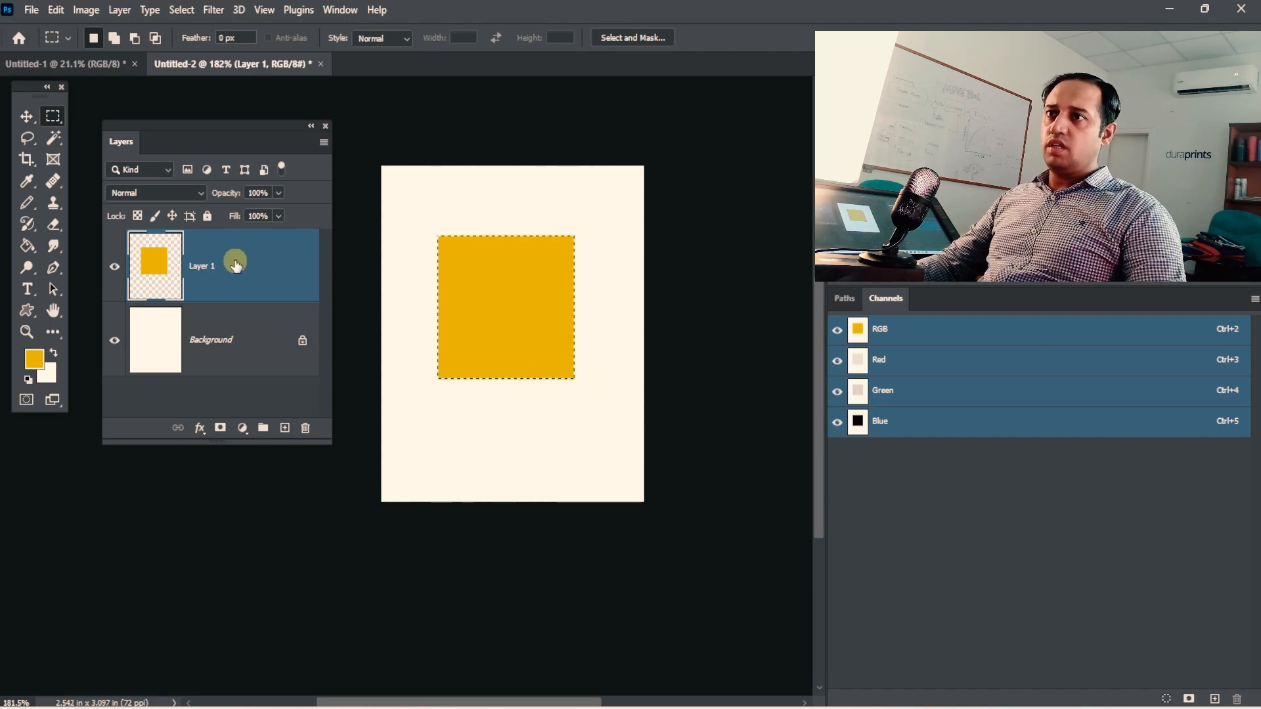
pyautogui.hotkey('ctrl', 'd')
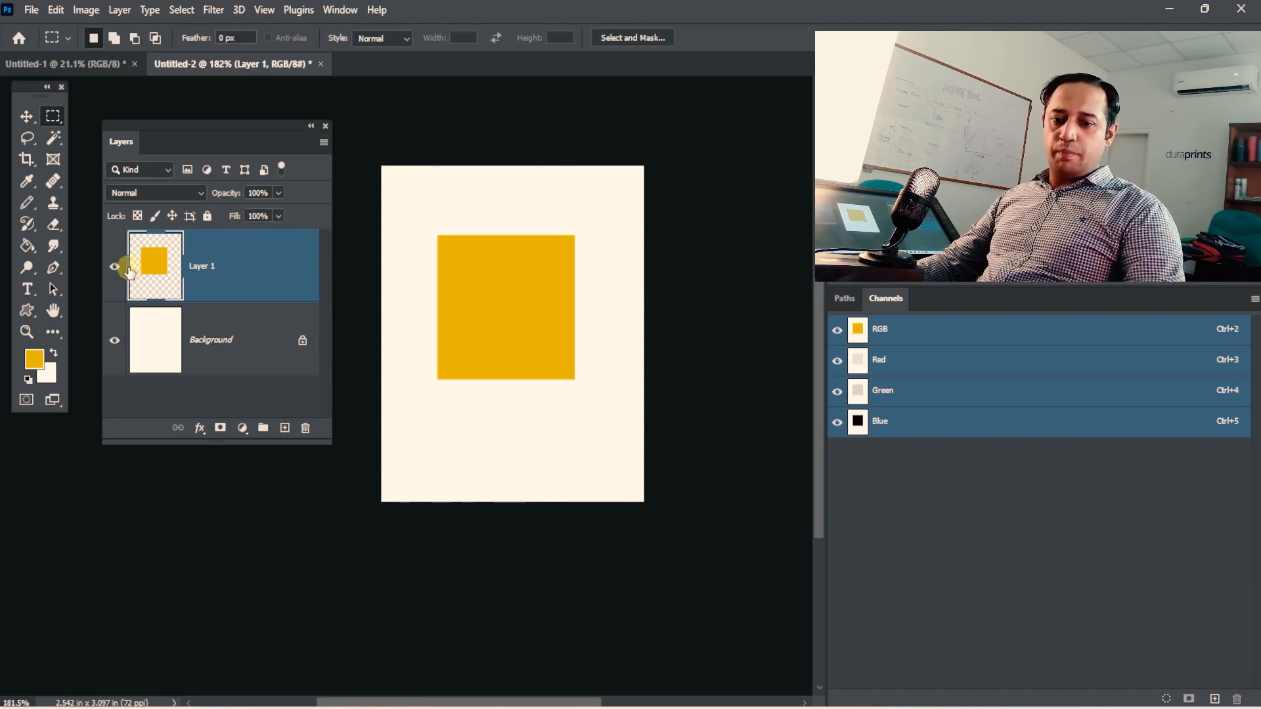
# Try to copy Layer 1, the yellow square, to a new layer with the Layer Via Copy command.
pyautogui.click(86, 10)
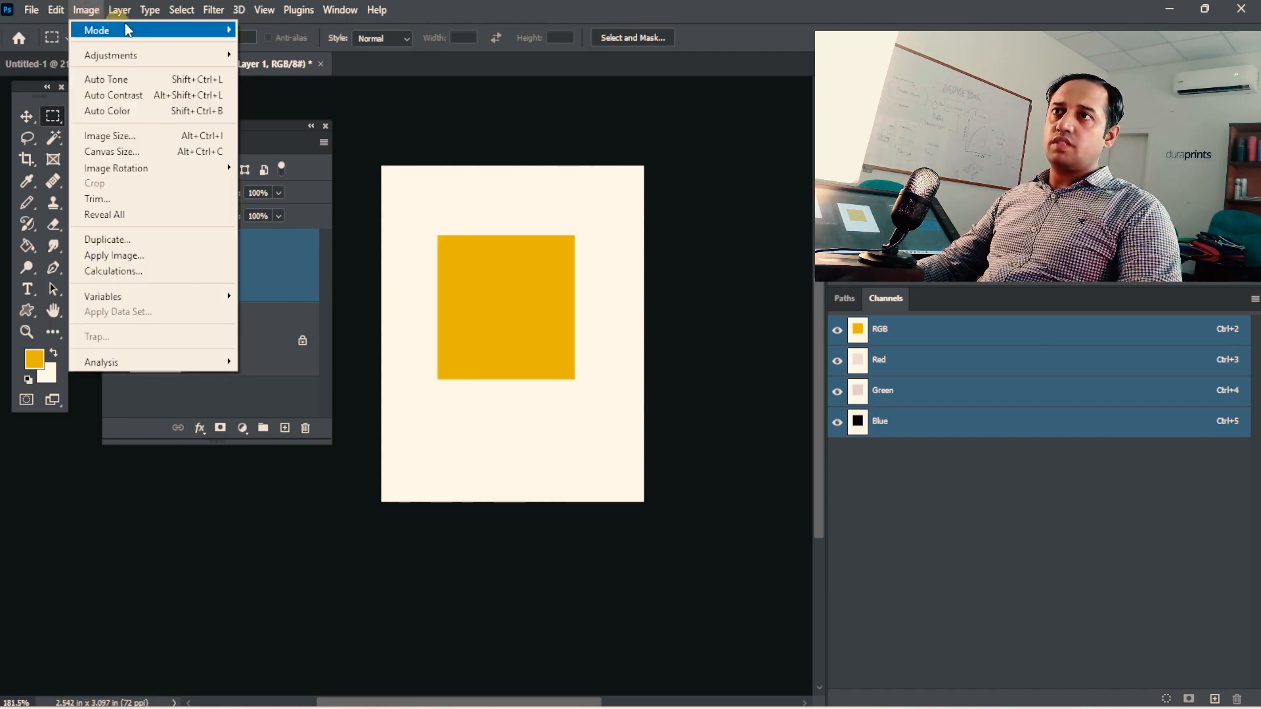
pyautogui.moveTo(120, 10)
pyautogui.moveTo(139, 33)
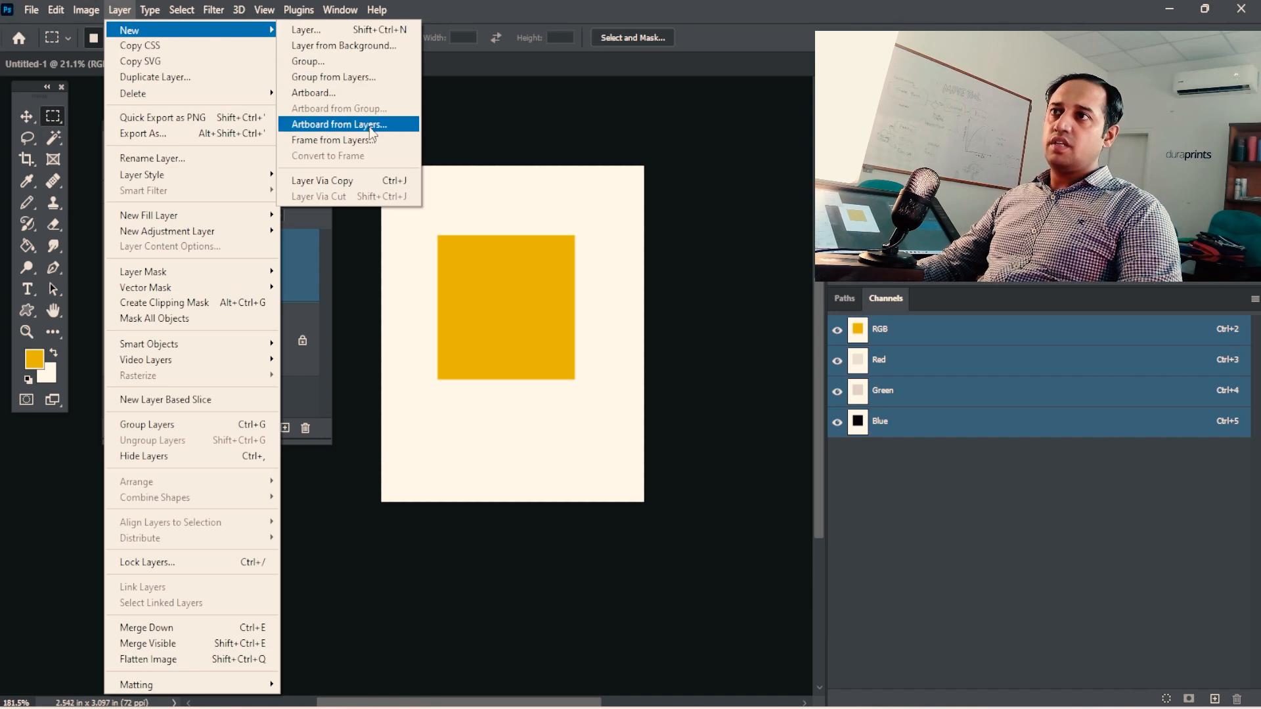
pyautogui.click(355, 182)
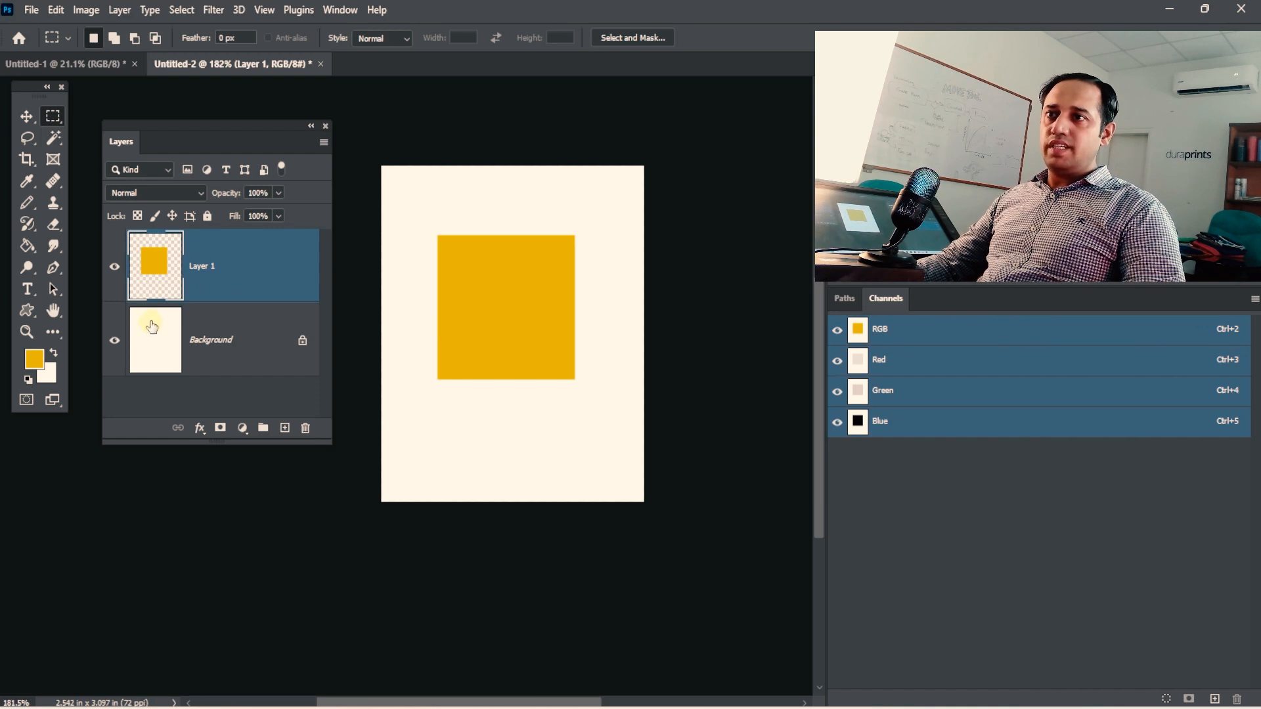
# Duplicate Layer 1 with Layer Via Copy and move the copied yellow square to the canvas's lower-right corner.
pyautogui.press('ctrl')
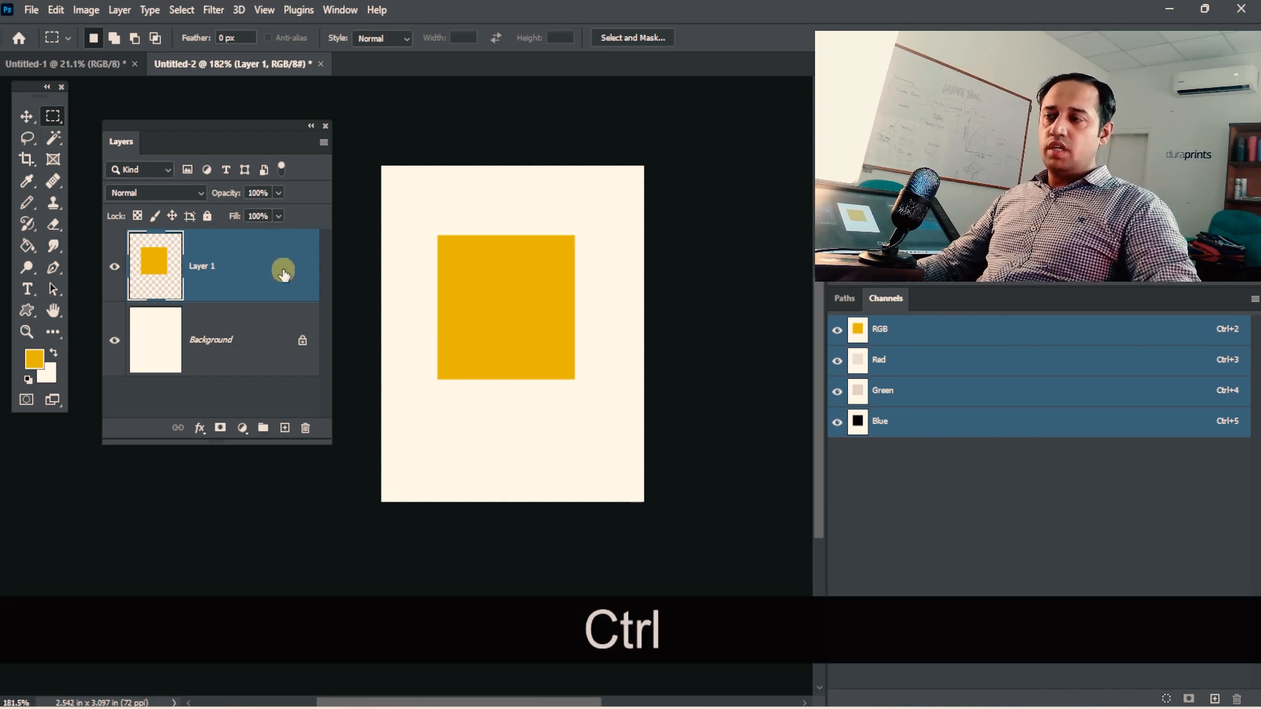
pyautogui.hotkey('ctrl', 'j')
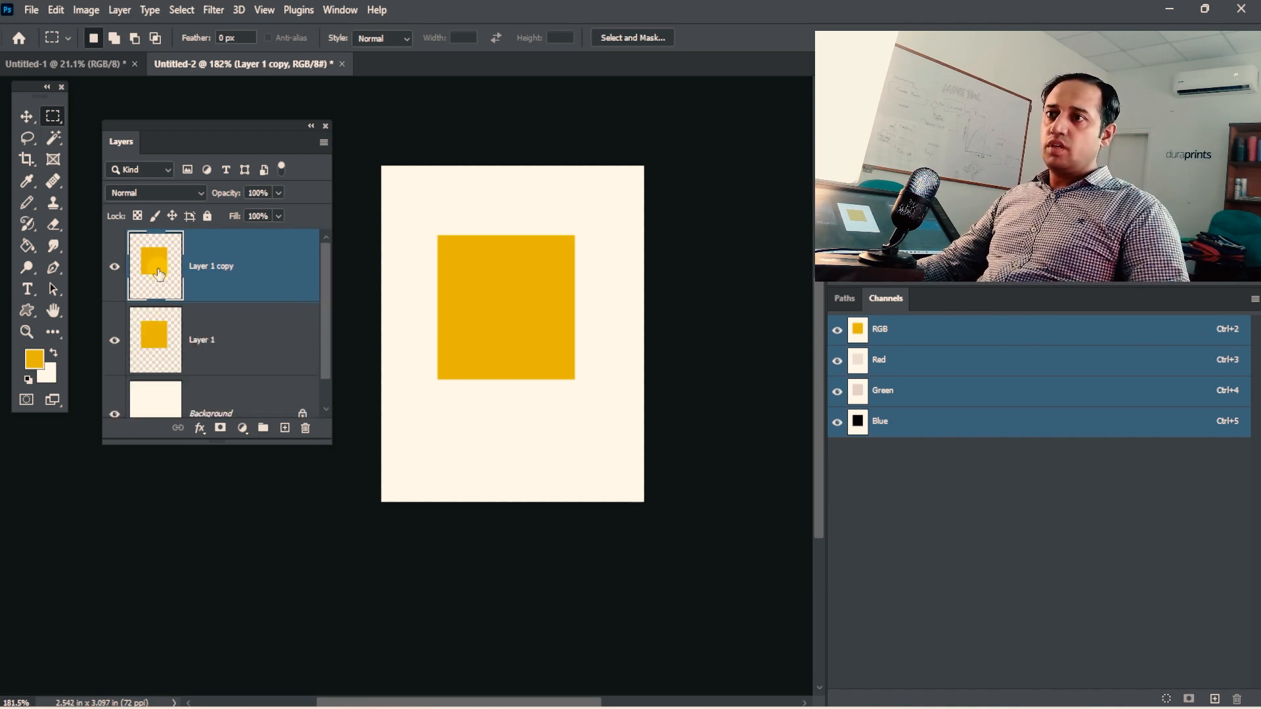
pyautogui.click(26, 116)
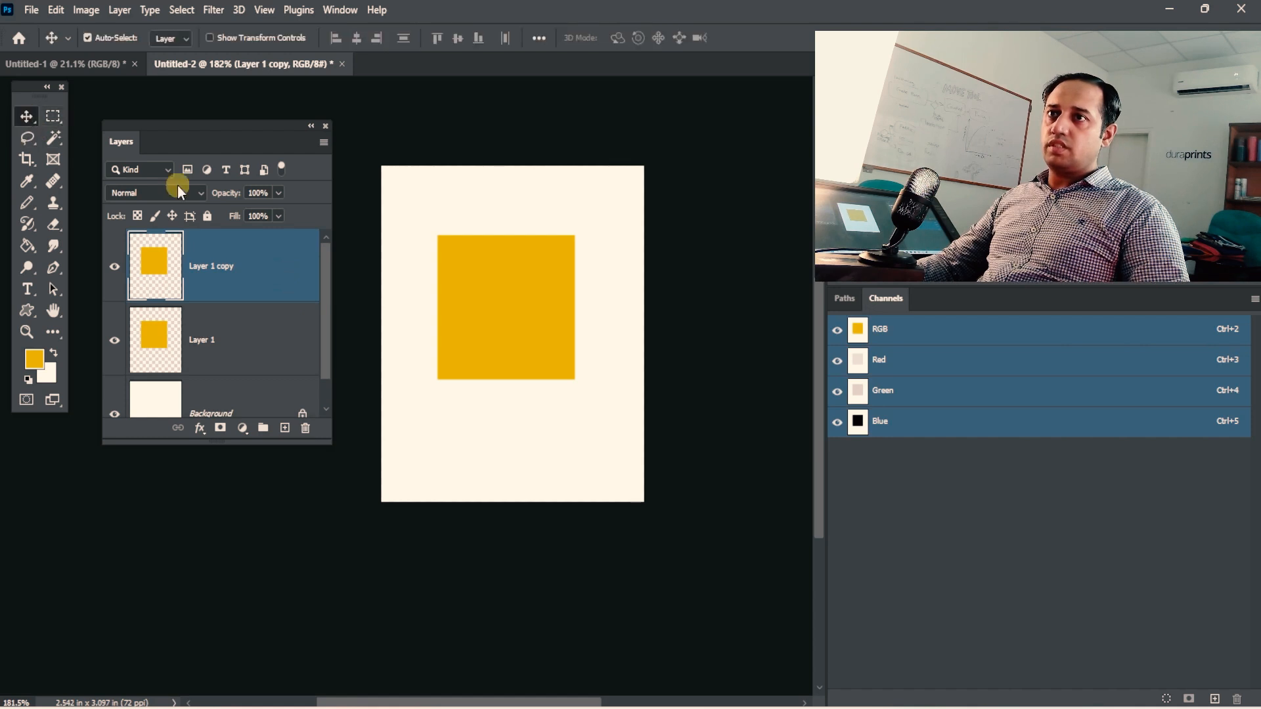
pyautogui.moveTo(500, 315)
pyautogui.mouseDown()
pyautogui.moveTo(600, 475)
pyautogui.moveTo(444, 255)
pyautogui.moveTo(509, 293)
pyautogui.mouseUp()
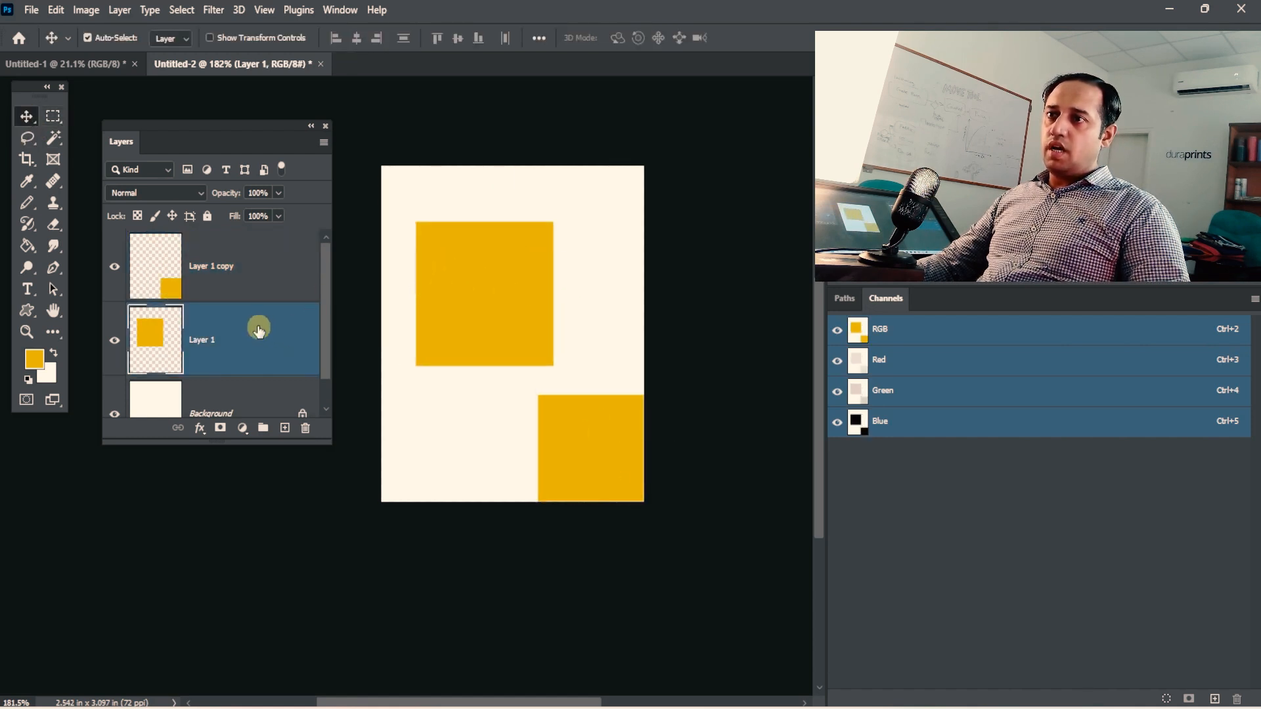
# Copy Layer 1 to another new layer and move that yellow square to the canvas's lower-left corner.
pyautogui.press('ctrl')
pyautogui.hotkey('ctrl', 'j')
pyautogui.moveTo(469, 338); pyautogui.dragTo(451, 427)
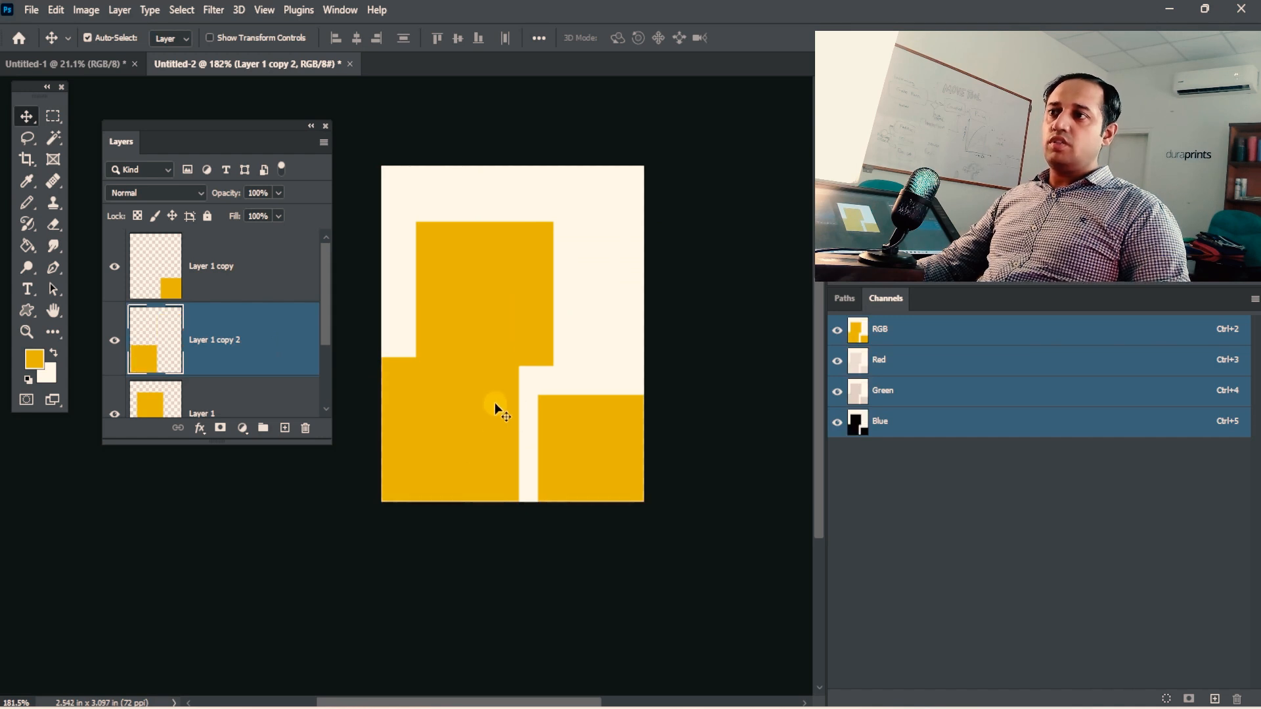
# Delete both copied yellow squares, keeping only the original on Layer 1.
pyautogui.press('Delete')
pyautogui.click(602, 423)
pyautogui.press('Delete')
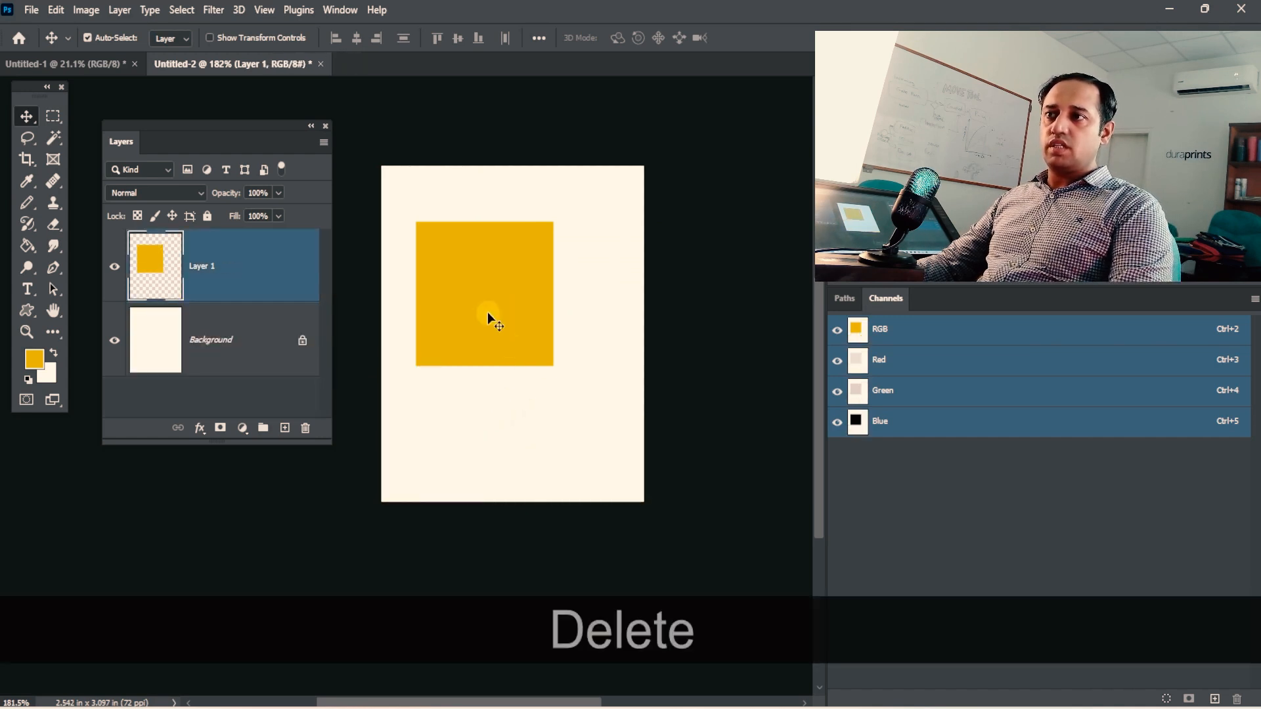
# Move the yellow square to the centre of the canvas and draw a circular selection inside it.
pyautogui.moveTo(488, 312); pyautogui.dragTo(513, 360)
pyautogui.click(64, 118)
pyautogui.rightClick(68, 122)
pyautogui.click(92, 130)
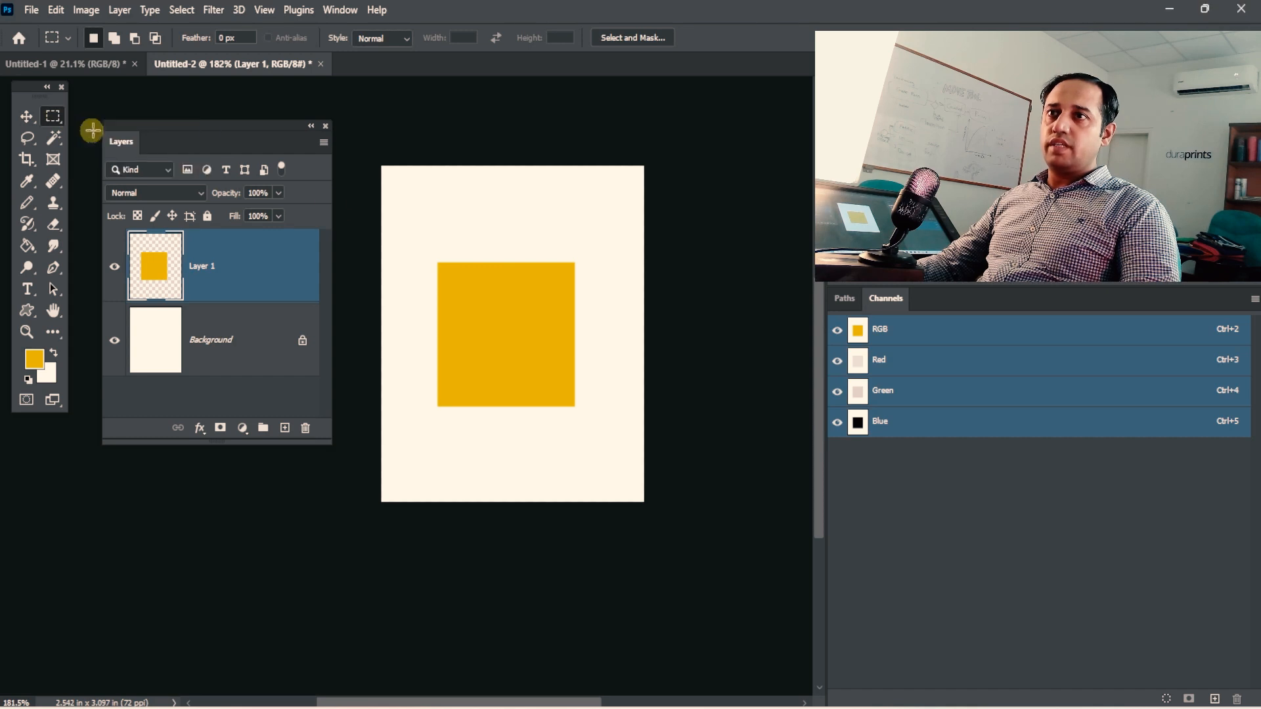
pyautogui.moveTo(503, 333); pyautogui.dragTo(526, 320)
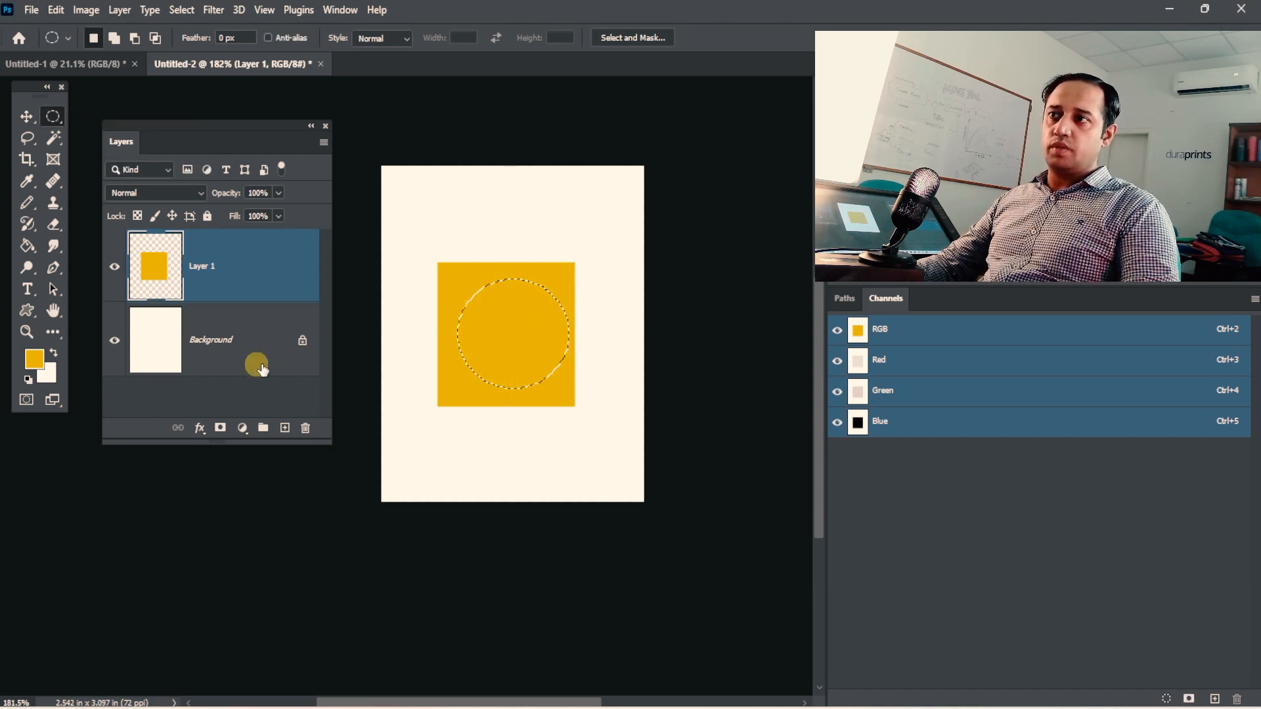
# Copy the circular selection to a new layer with Layer Via Copy and delete Layer 1, the yellow square.
pyautogui.hotkey('ctrl', 'j')
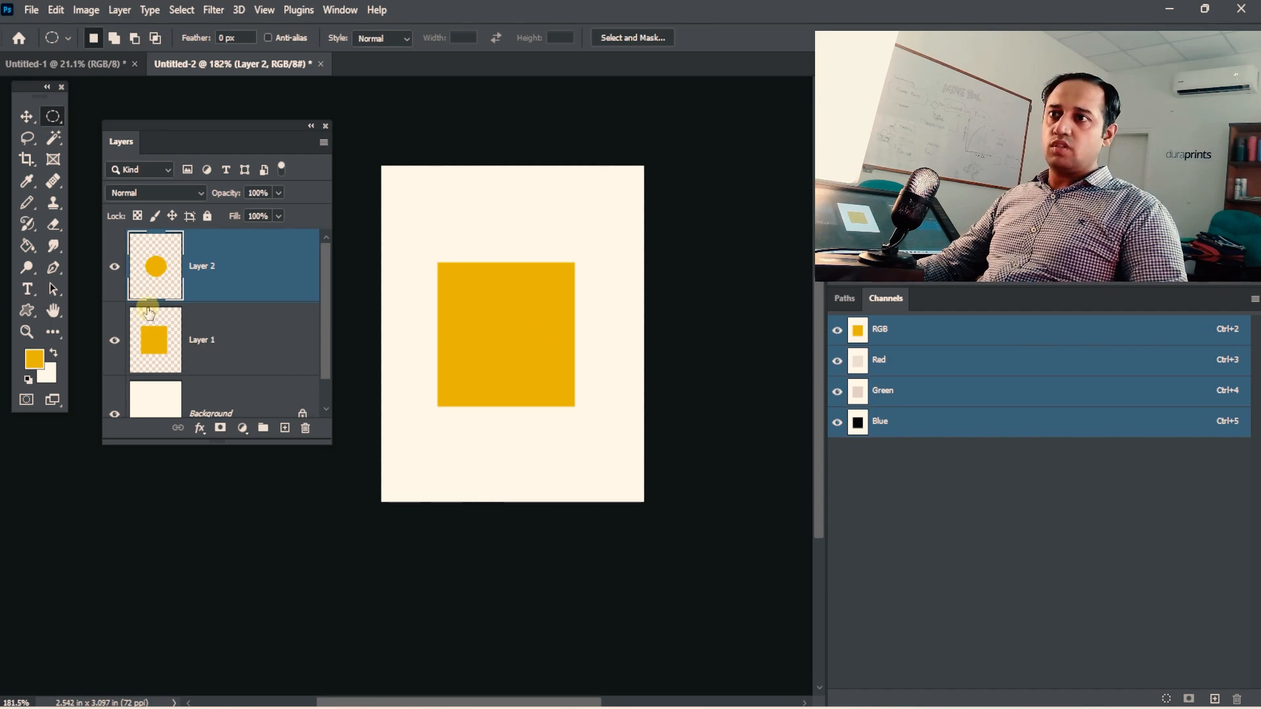
pyautogui.click(241, 354)
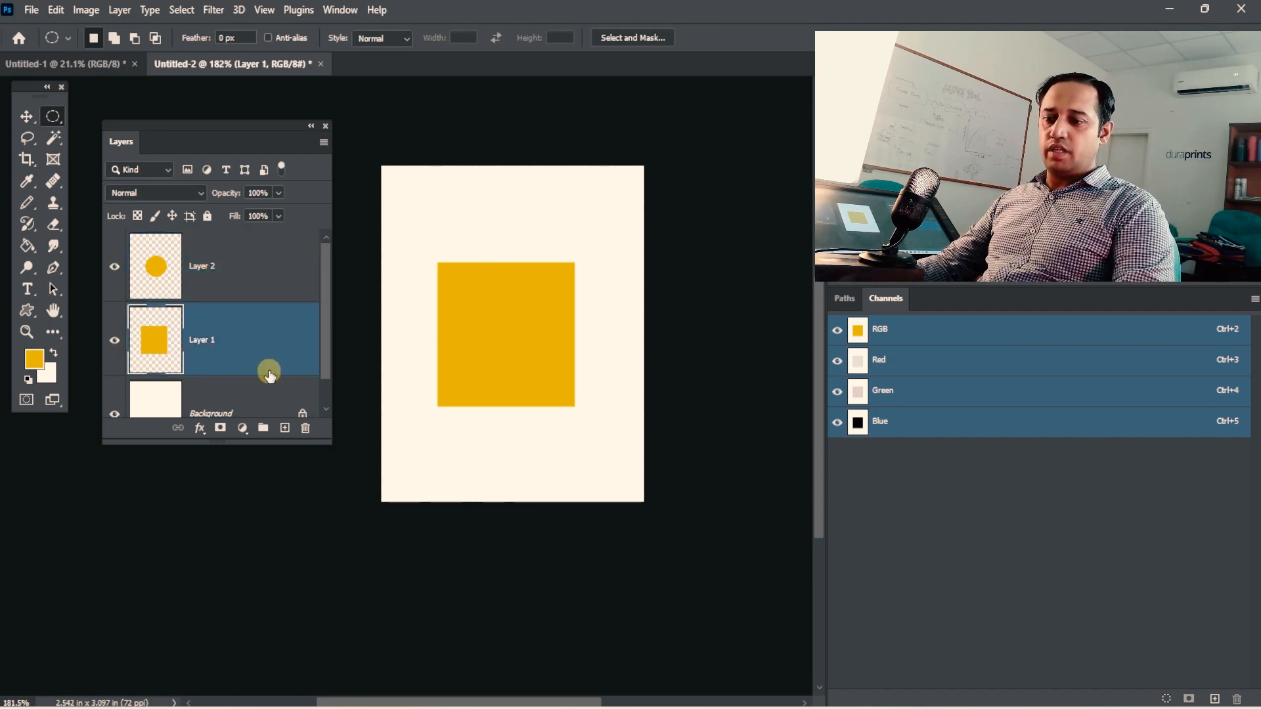
pyautogui.press('Delete')
pyautogui.click(202, 271)
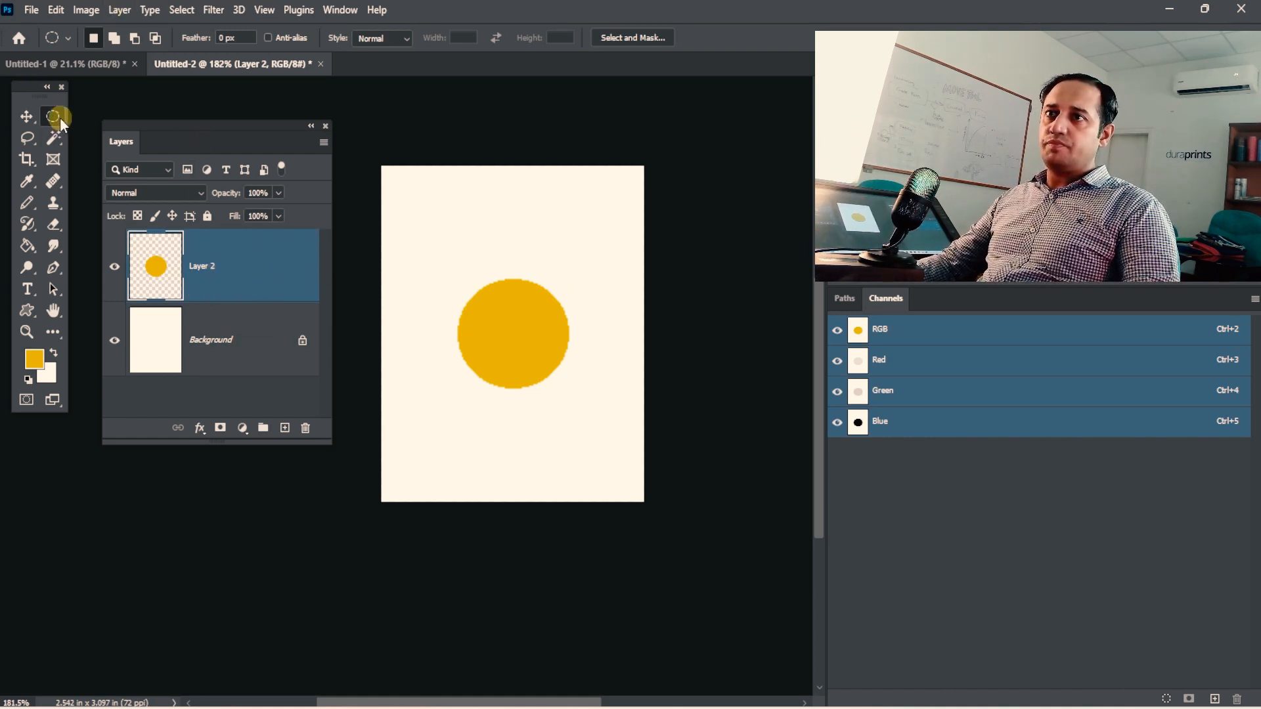
# Draw a roughly square selection inside the yellow circle and move it to a new layer with Layer Via Cut.
pyautogui.moveTo(53, 116); pyautogui.dragTo(78, 113)
pyautogui.moveTo(477, 299); pyautogui.dragTo(543, 369)
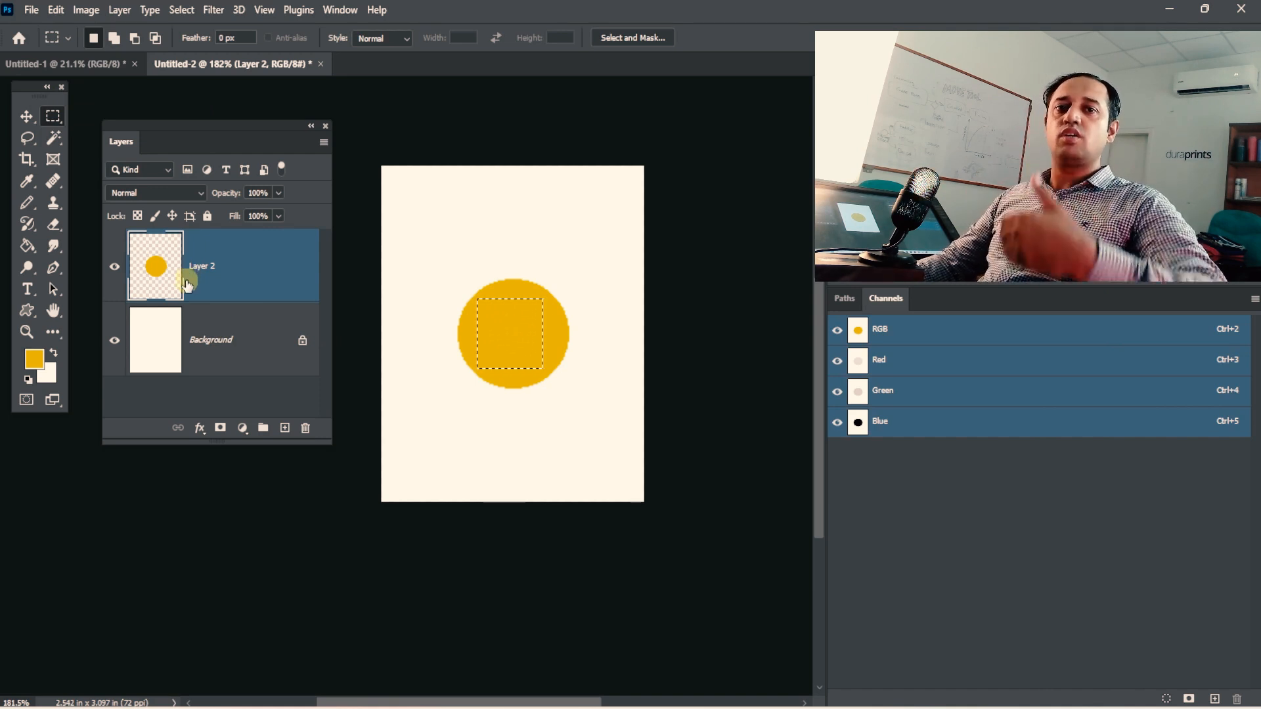
pyautogui.click(120, 10)
pyautogui.moveTo(151, 30)
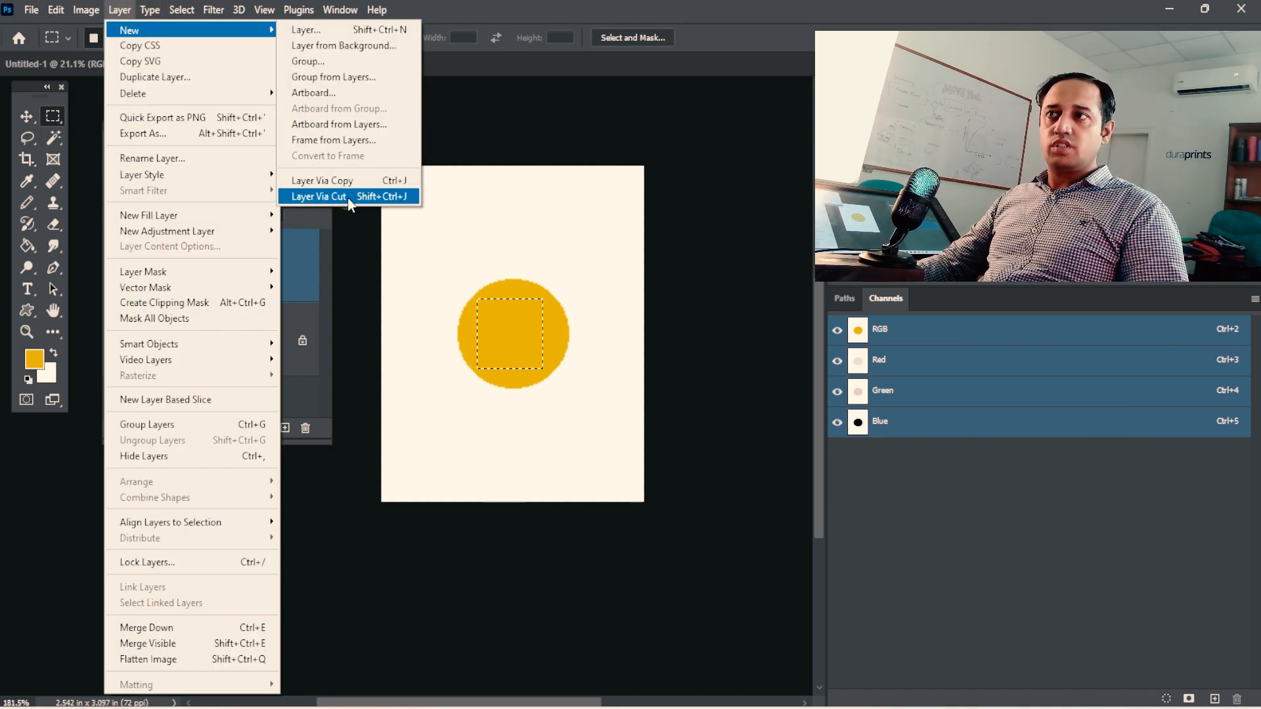
pyautogui.click(441, 33)
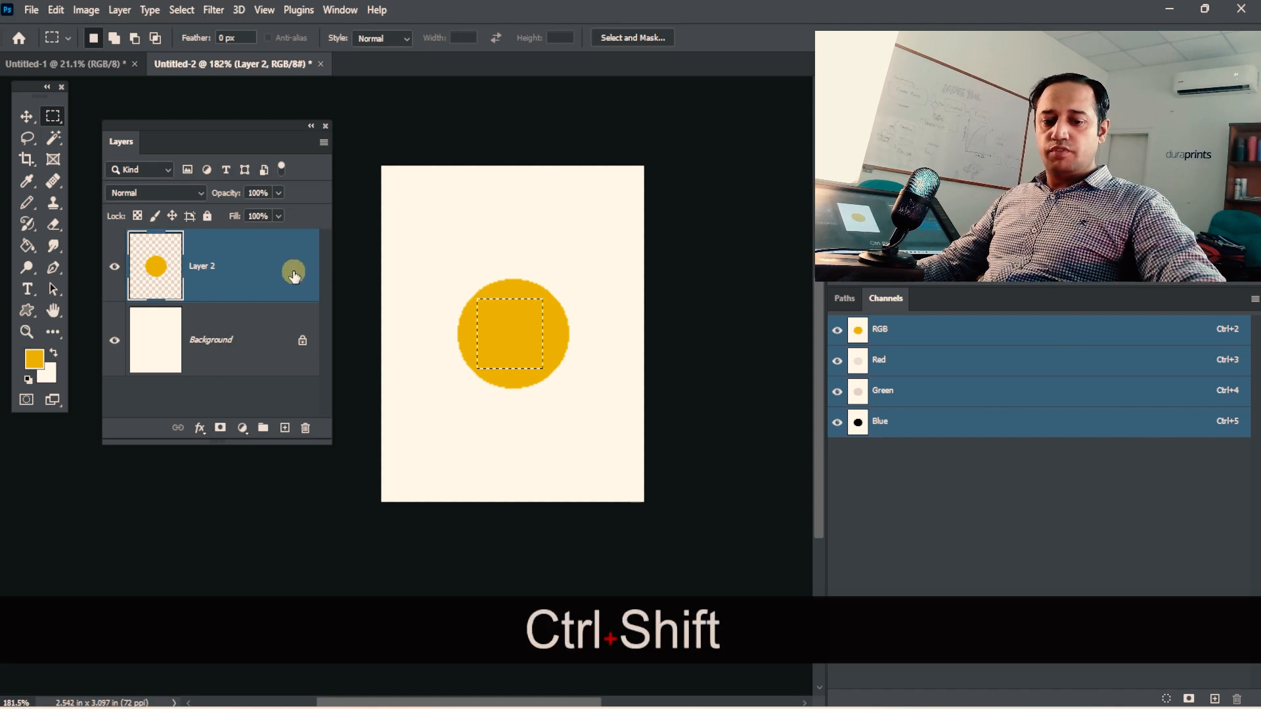
pyautogui.hotkey('ctrl', 'shift', 'j')
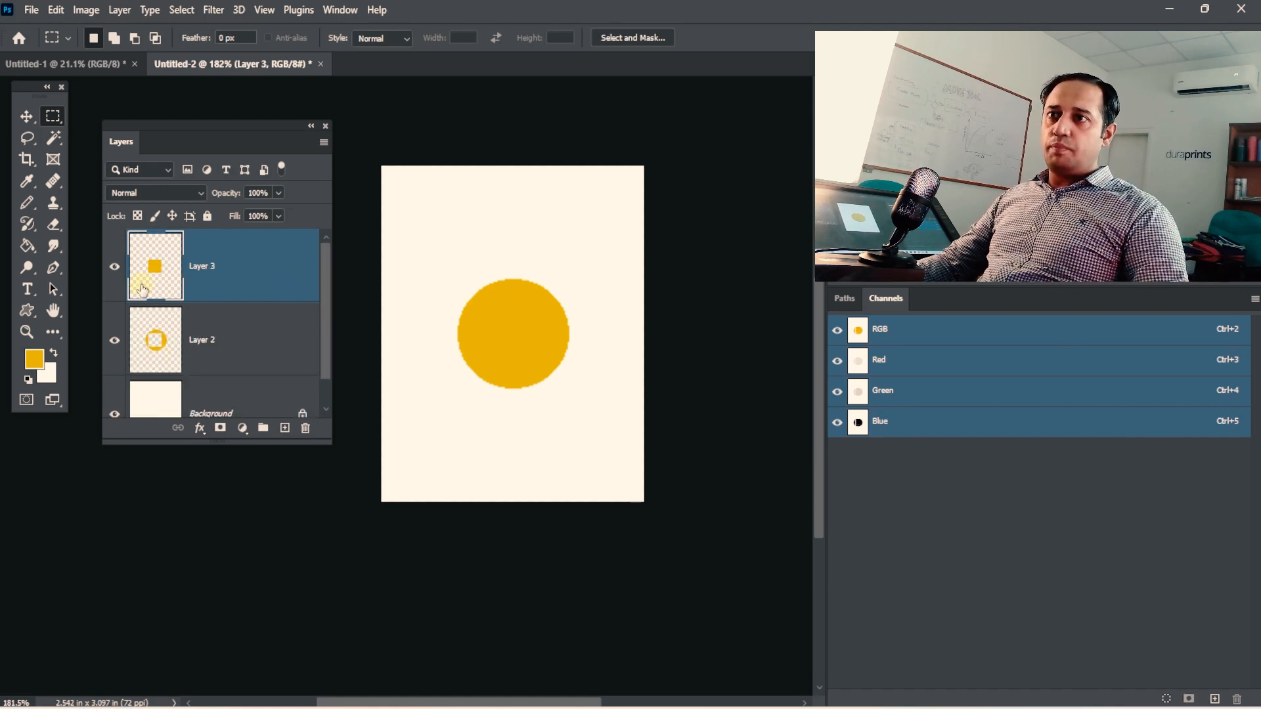
# Move the cut-out yellow square out of the circle and place it directly above the ring.
pyautogui.press('v')
pyautogui.moveTo(529, 337); pyautogui.dragTo(455, 223)
pyautogui.hotkey('ctrl', 'space')
pyautogui.moveTo(527, 328); pyautogui.dragTo(536, 349)
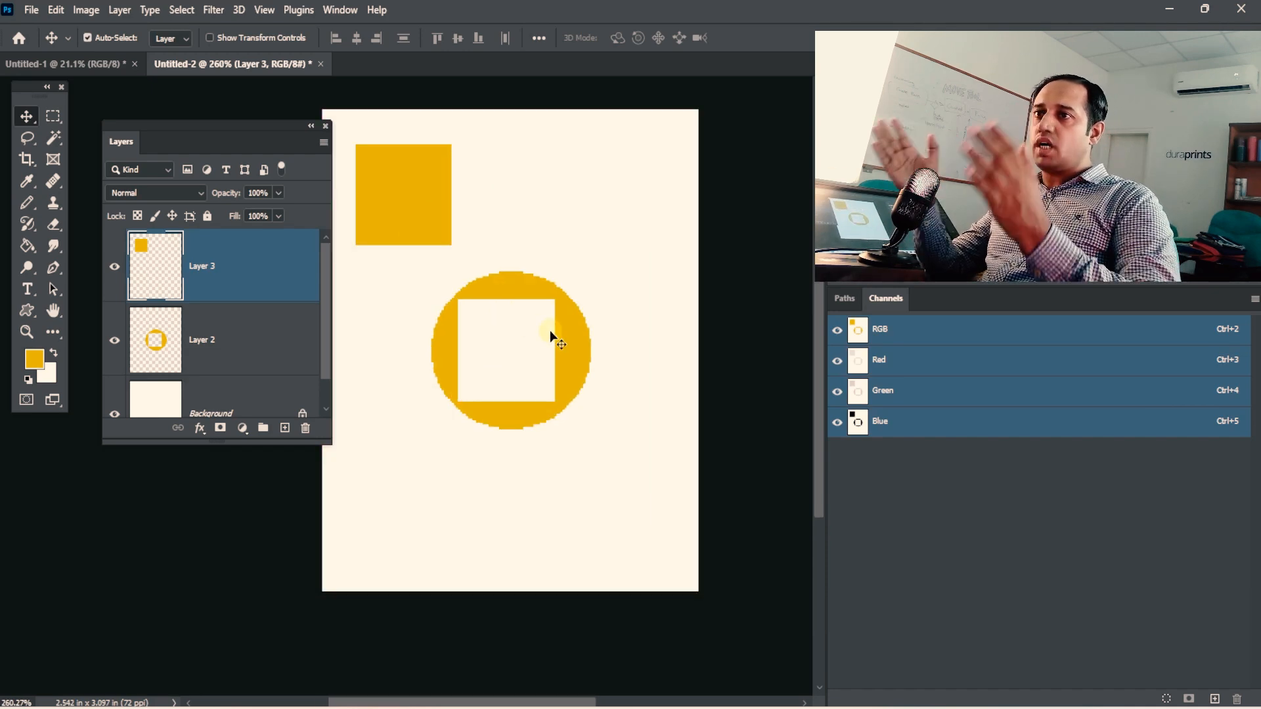
pyautogui.moveTo(421, 214); pyautogui.dragTo(526, 209)
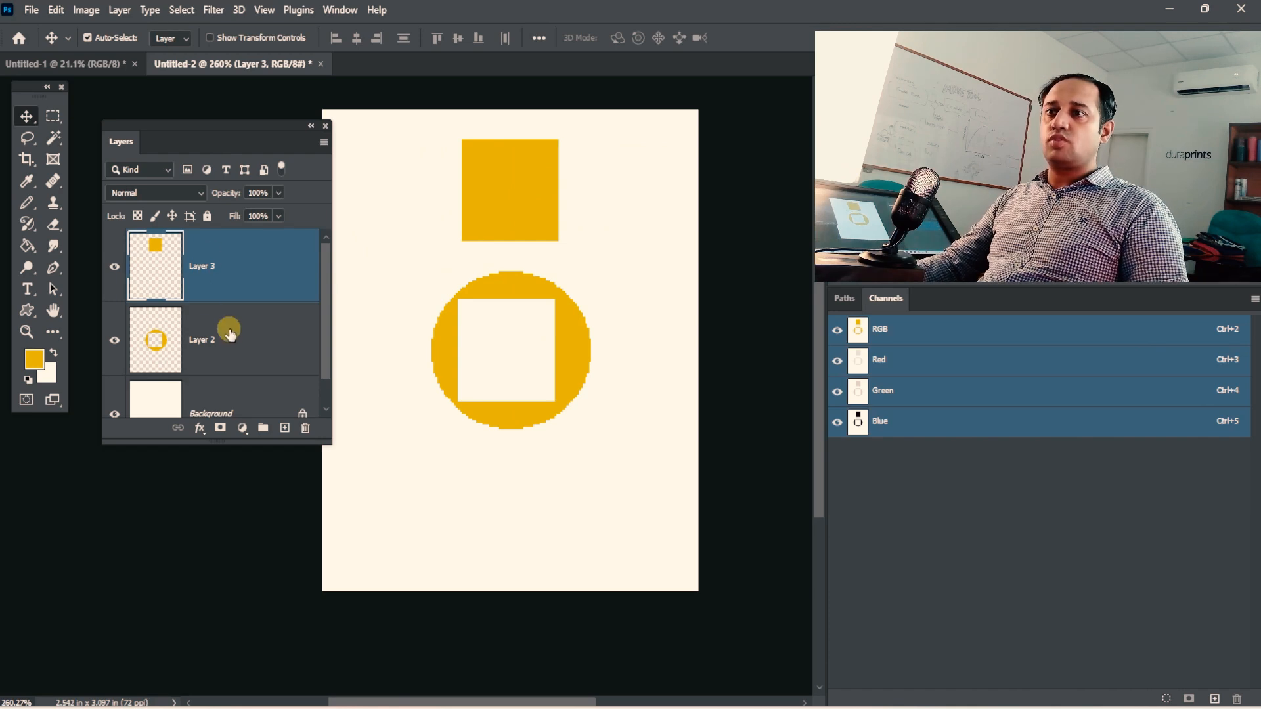
# Delete Layer 2, the ring, undo that deletion, and shift the yellow square on Layer 3 to the left.
pyautogui.moveTo(226, 330); pyautogui.dragTo(306, 428)
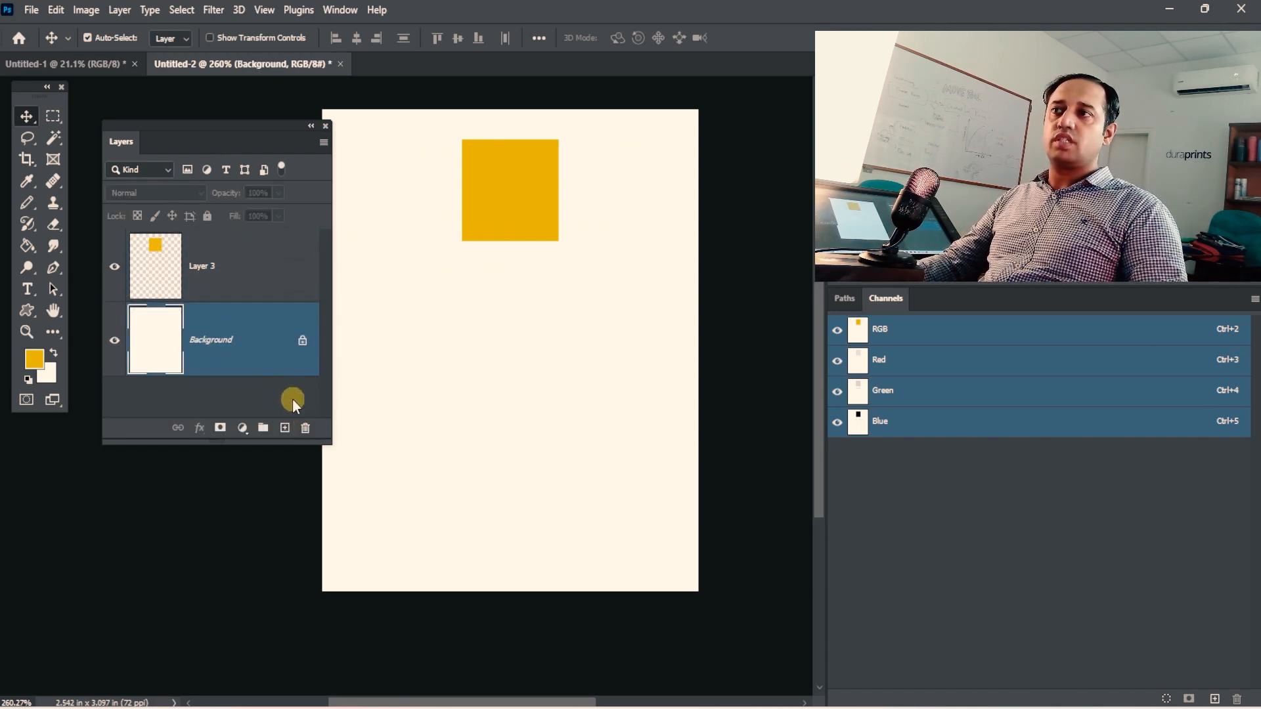
pyautogui.hotkey('ctrl', 'z')
pyautogui.moveTo(506, 194); pyautogui.dragTo(428, 195)
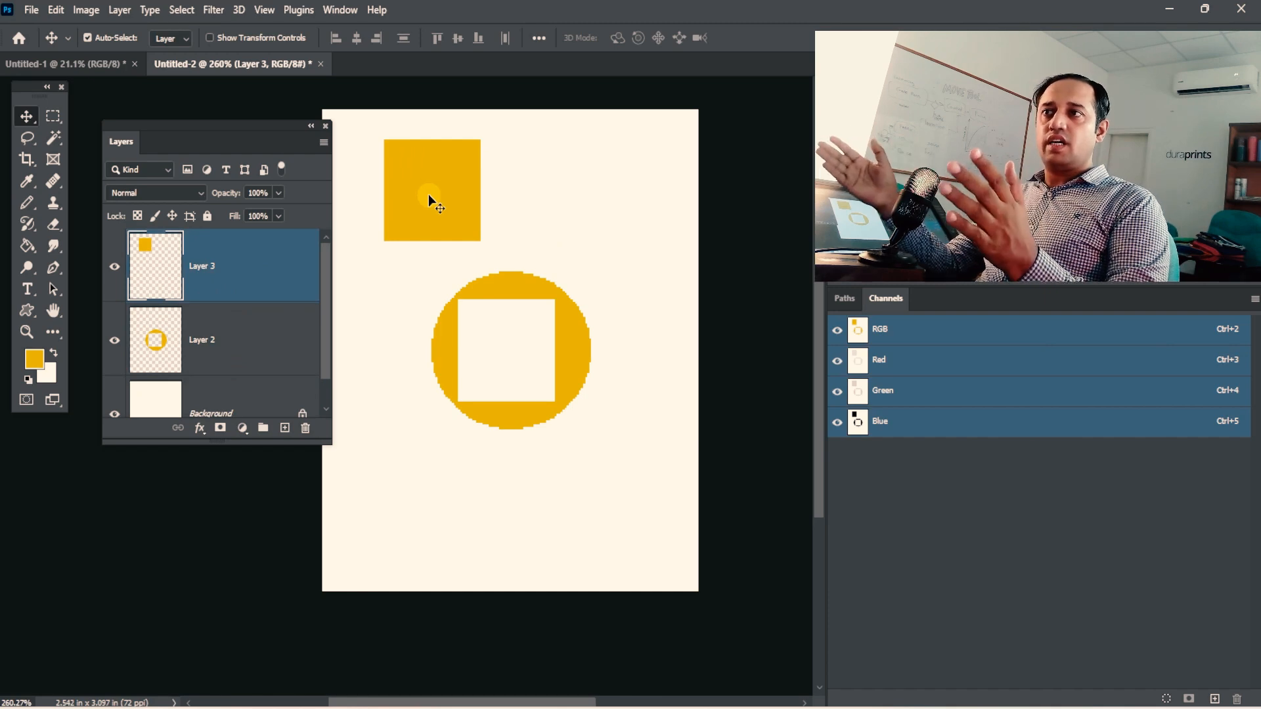